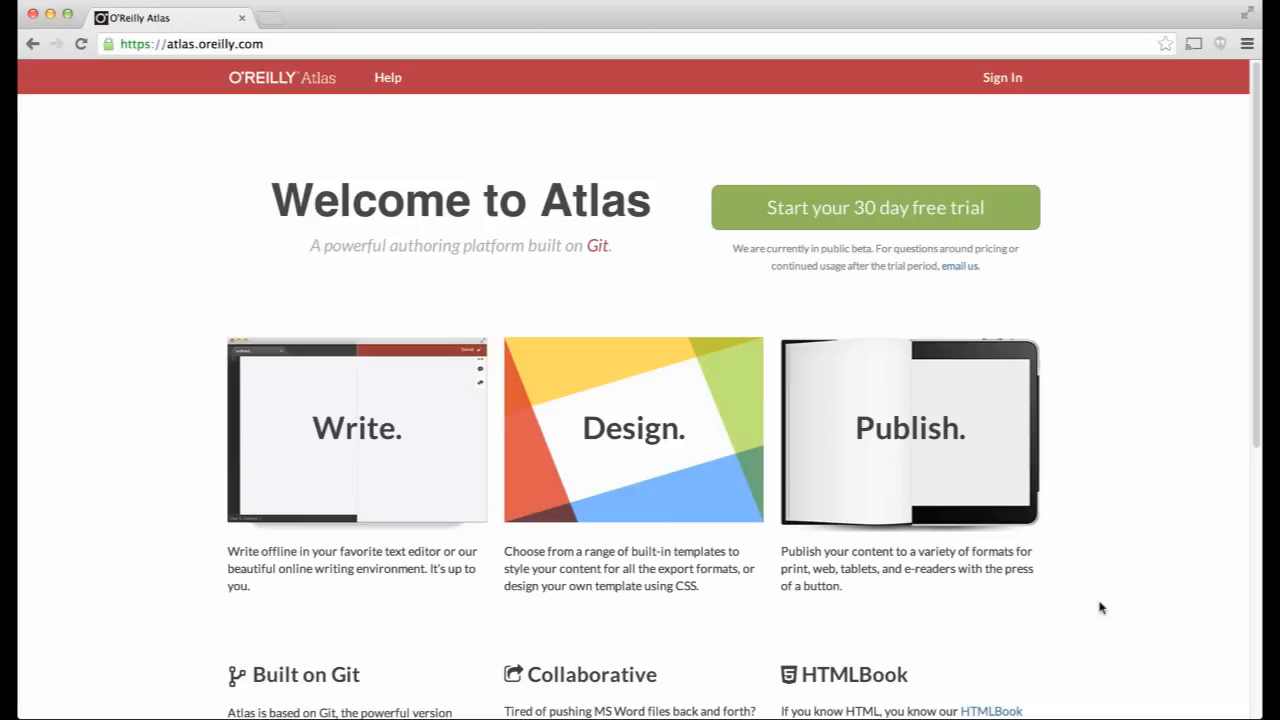
- Sign in to O'Reilly Atlas with the account e-mail and password
left_click(990, 88)
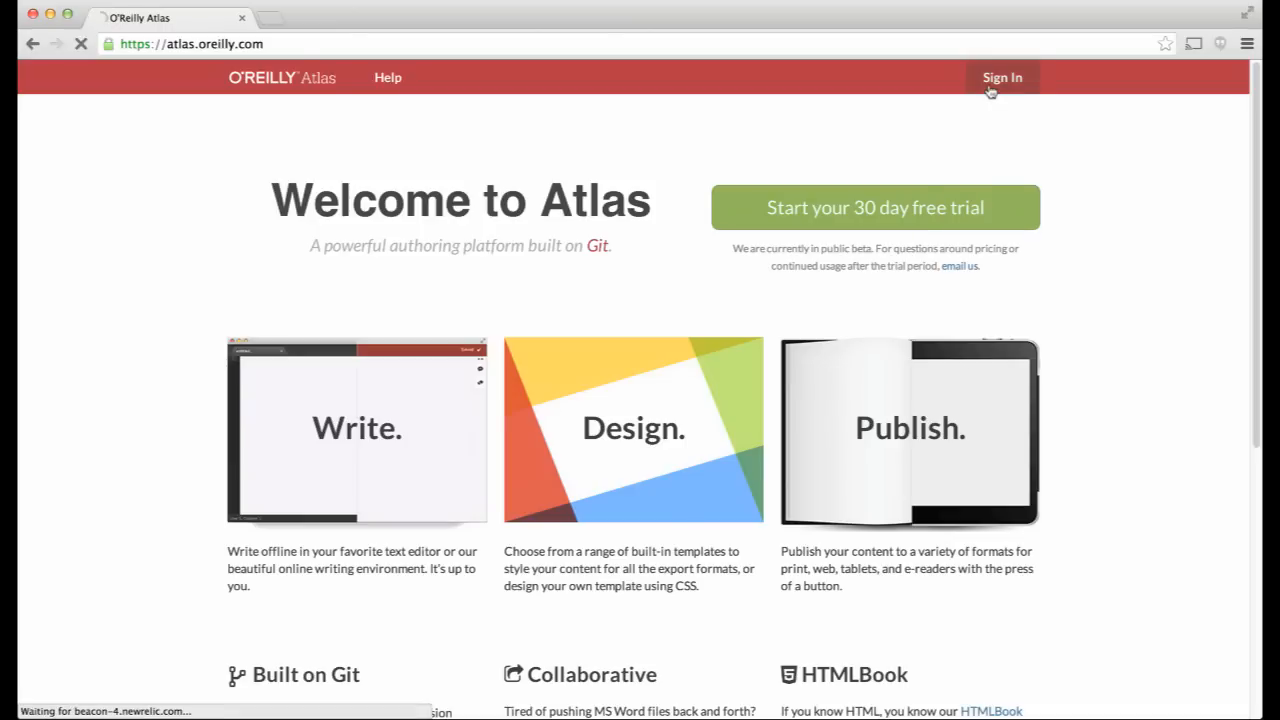
key("Down")
key("Tab")
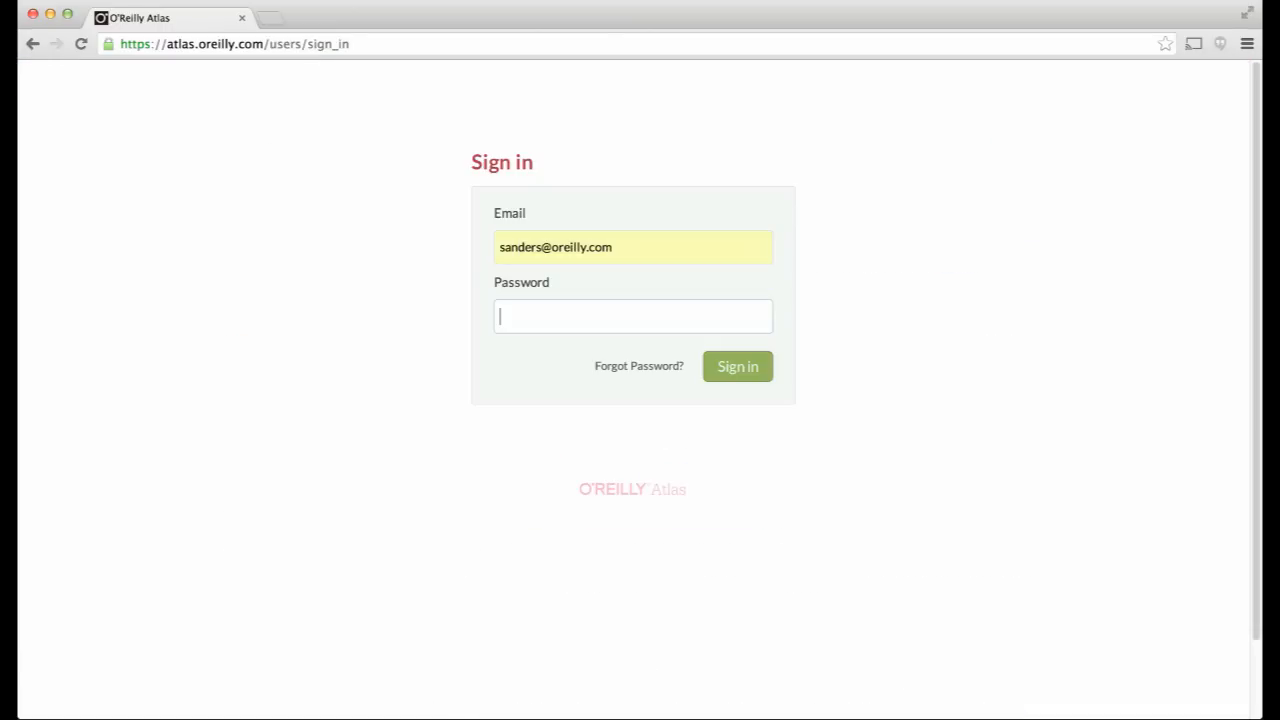
type("••••••••••••")
left_click(745, 366)
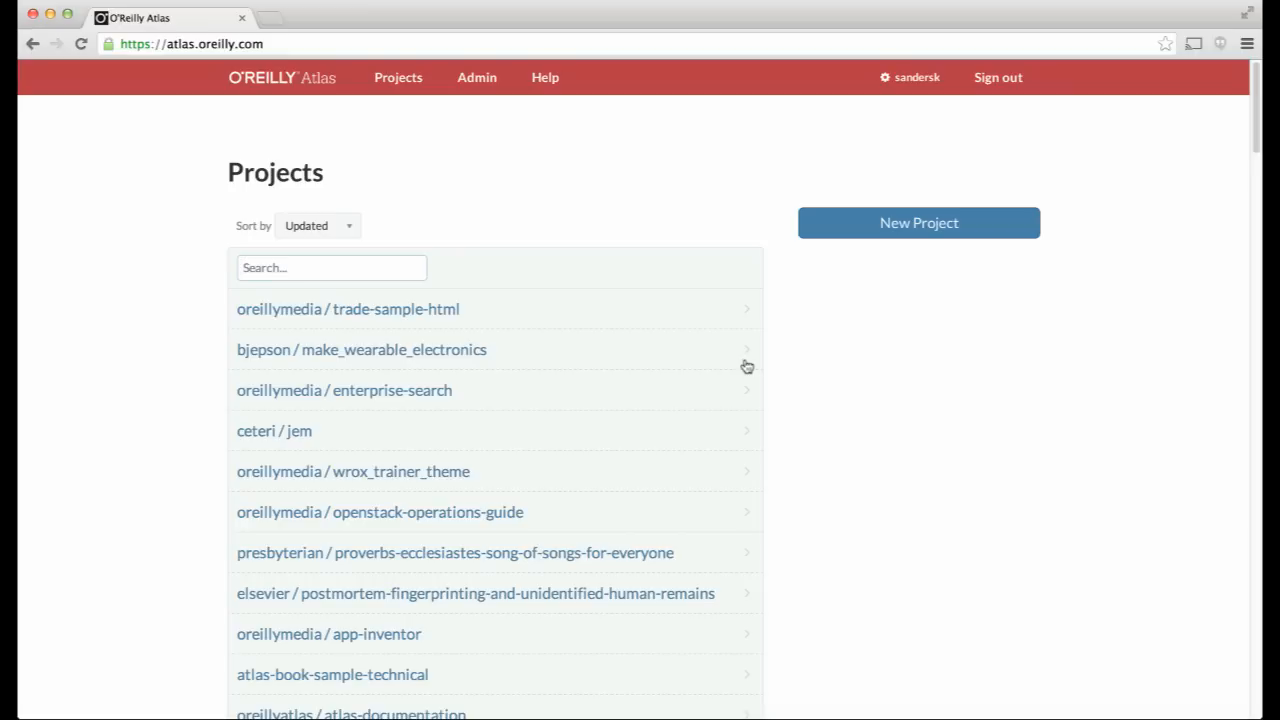
- Open the trade-sample-html project and scroll through its file list and builds
scroll(747, 366, "down", 5)
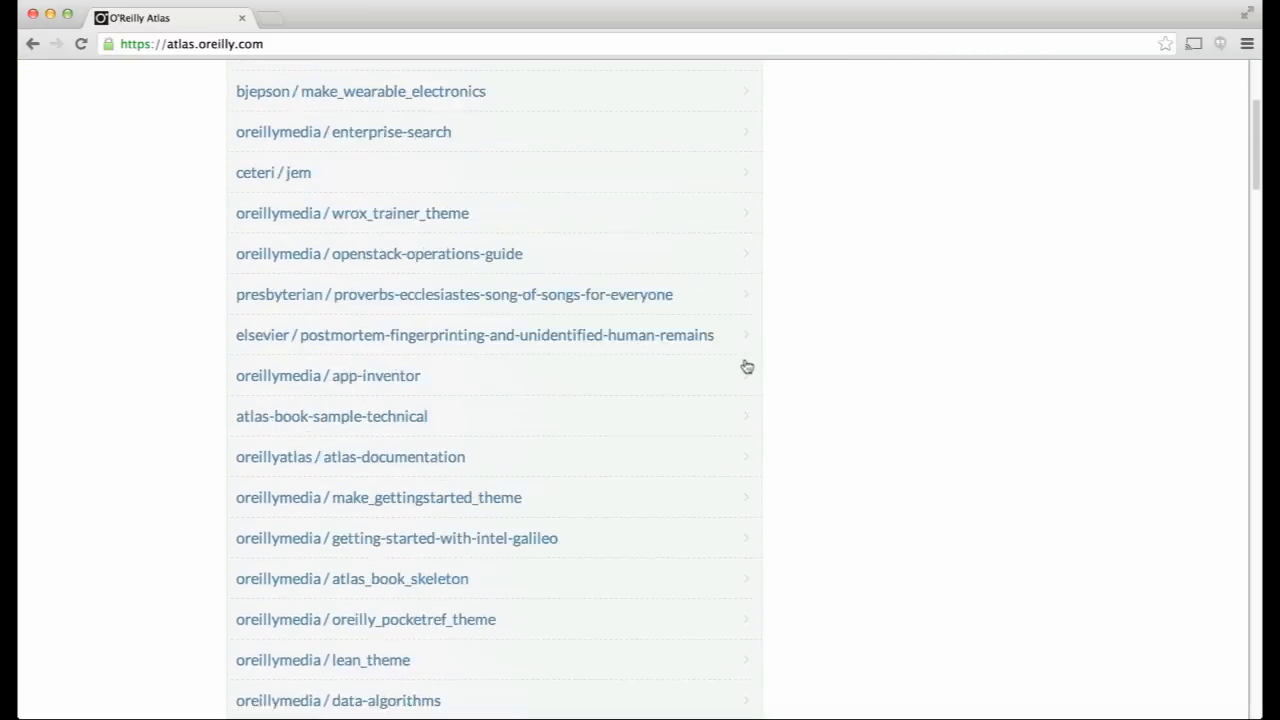
scroll(747, 366, "up", 5)
left_click(415, 309)
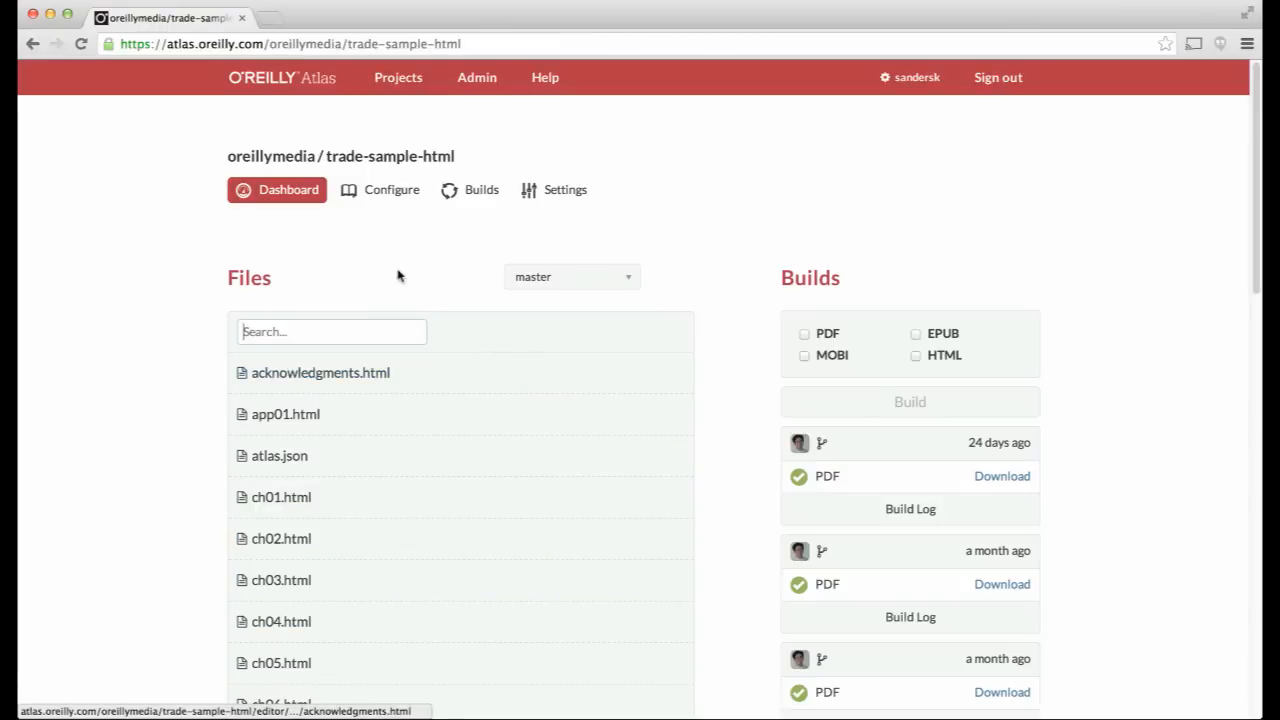
scroll(390, 268, "down", 1)
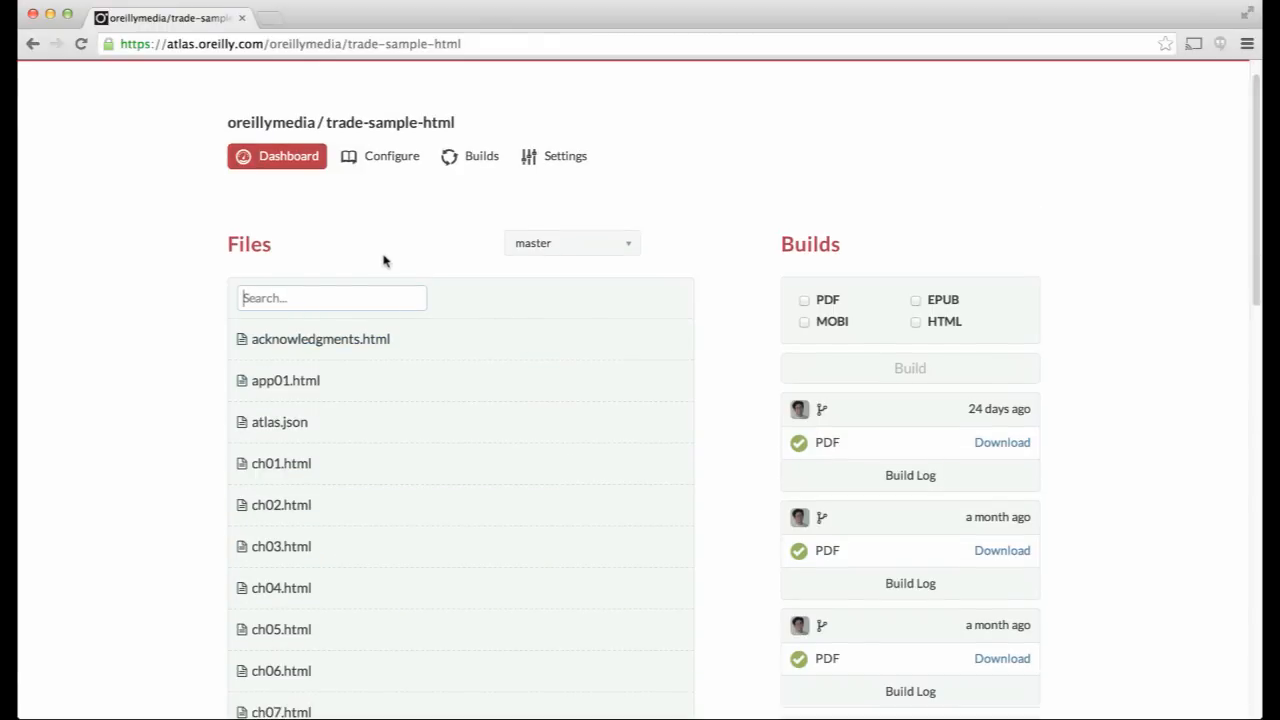
scroll(385, 260, "down", 10)
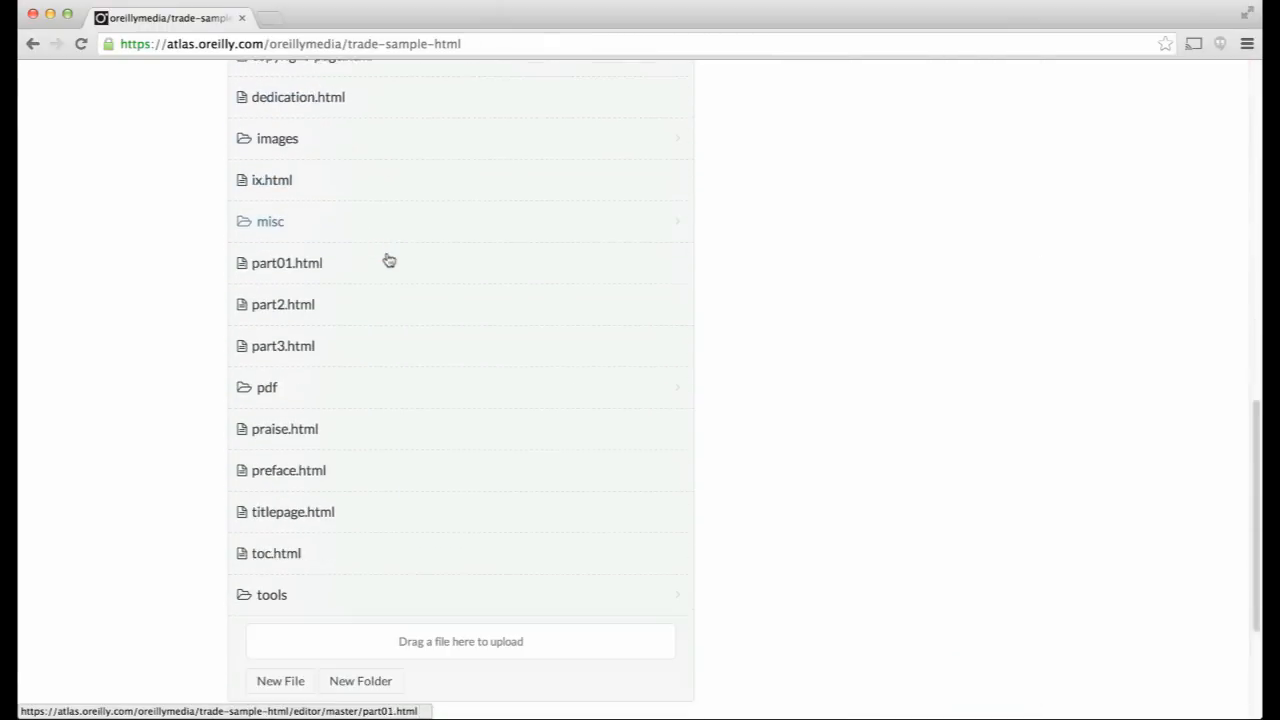
scroll(389, 260, "down", 1)
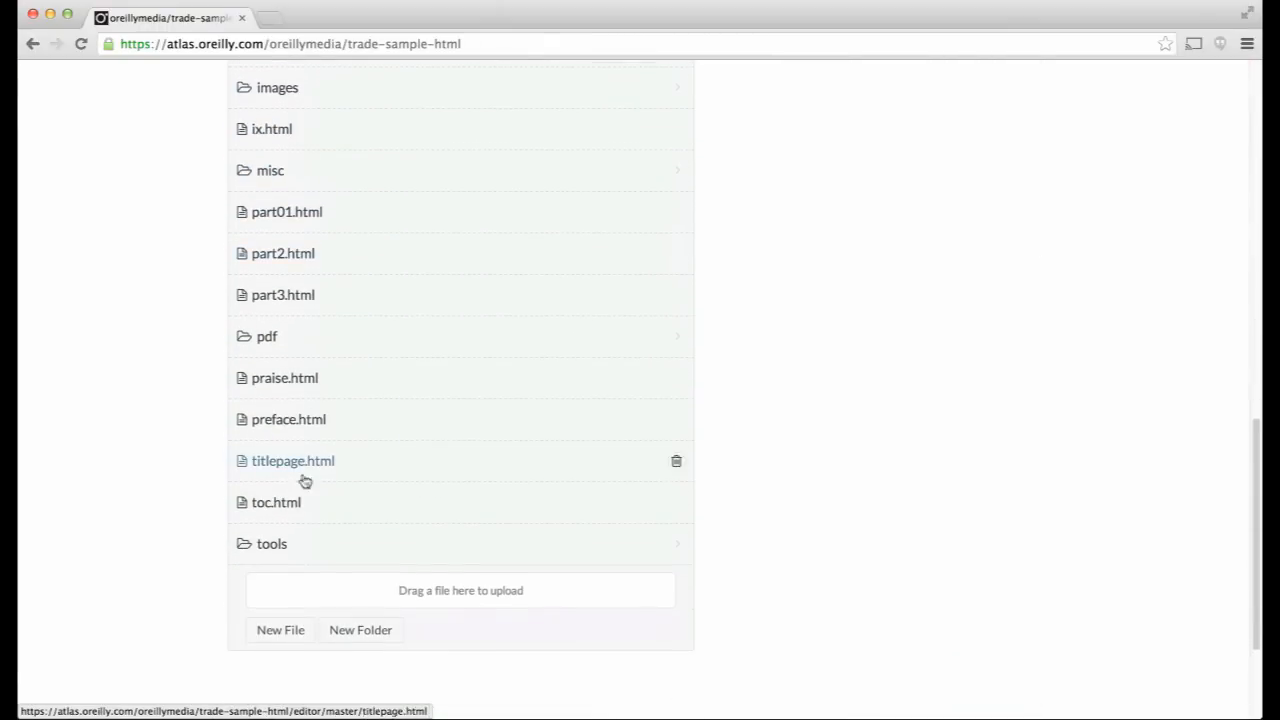
- Create a new project file named lean_analytics_chapter.html
left_click(291, 636)
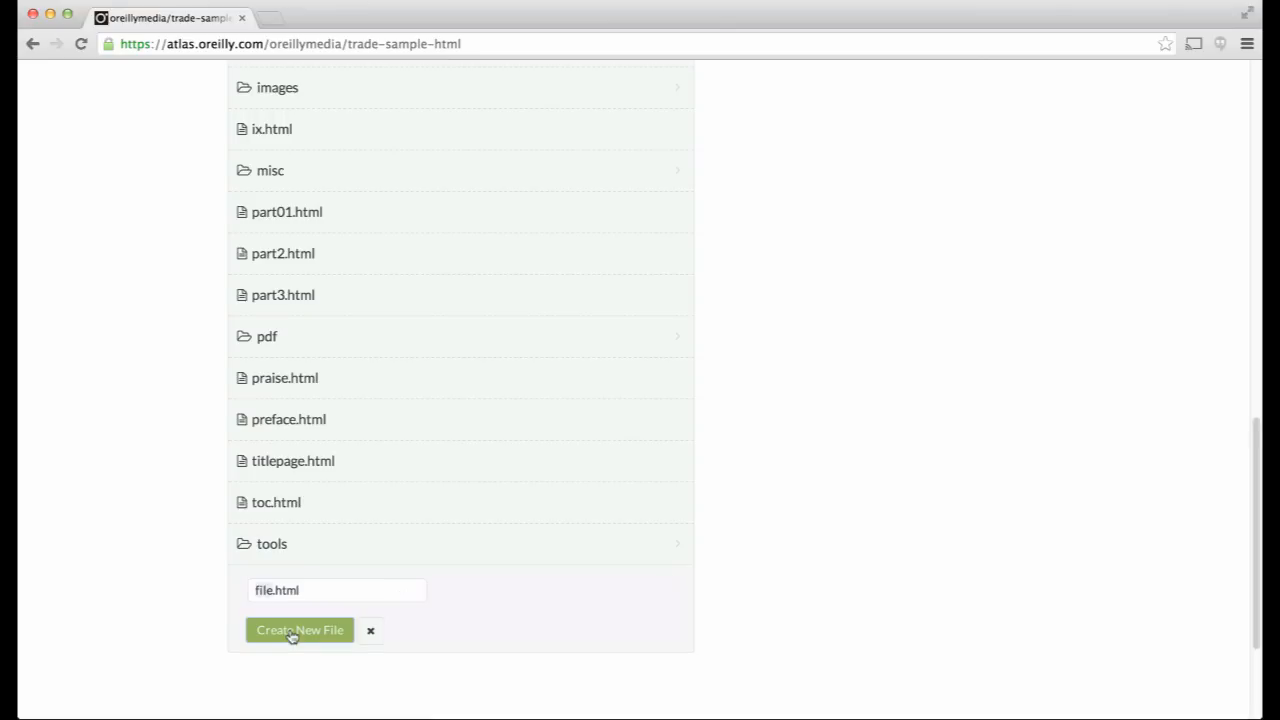
type("lean_analytics_chapter")
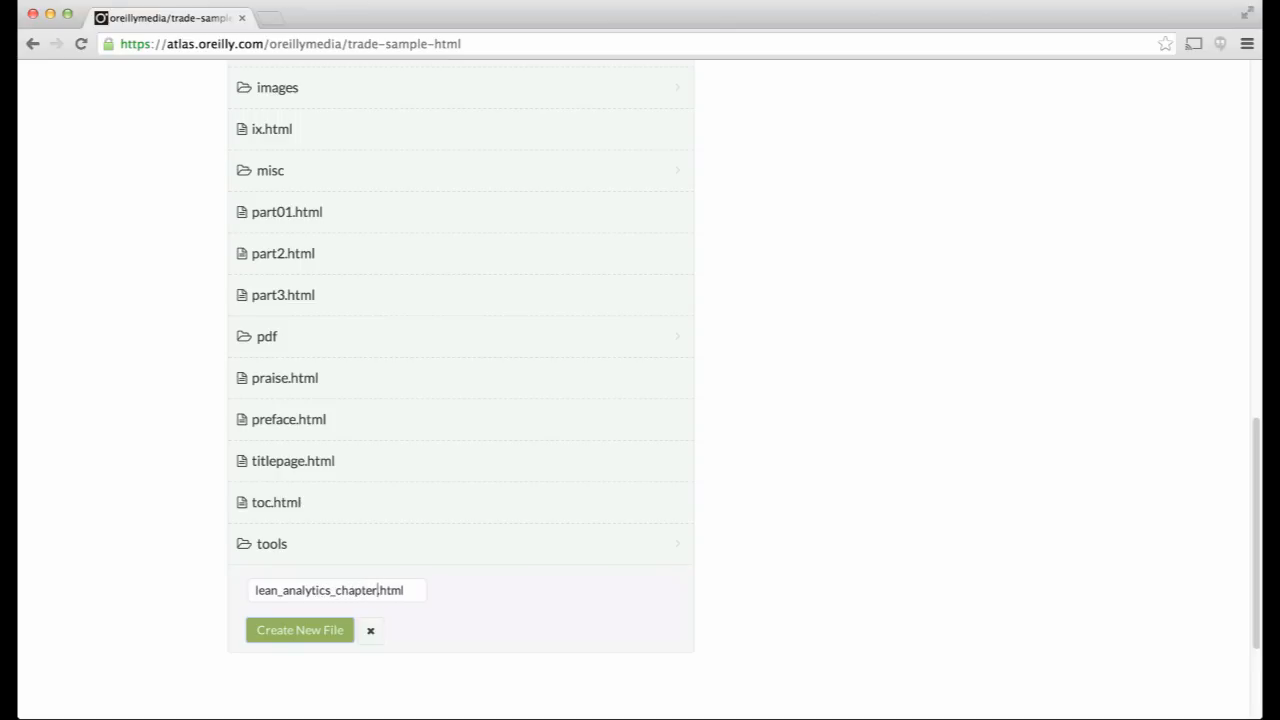
left_click(280, 634)
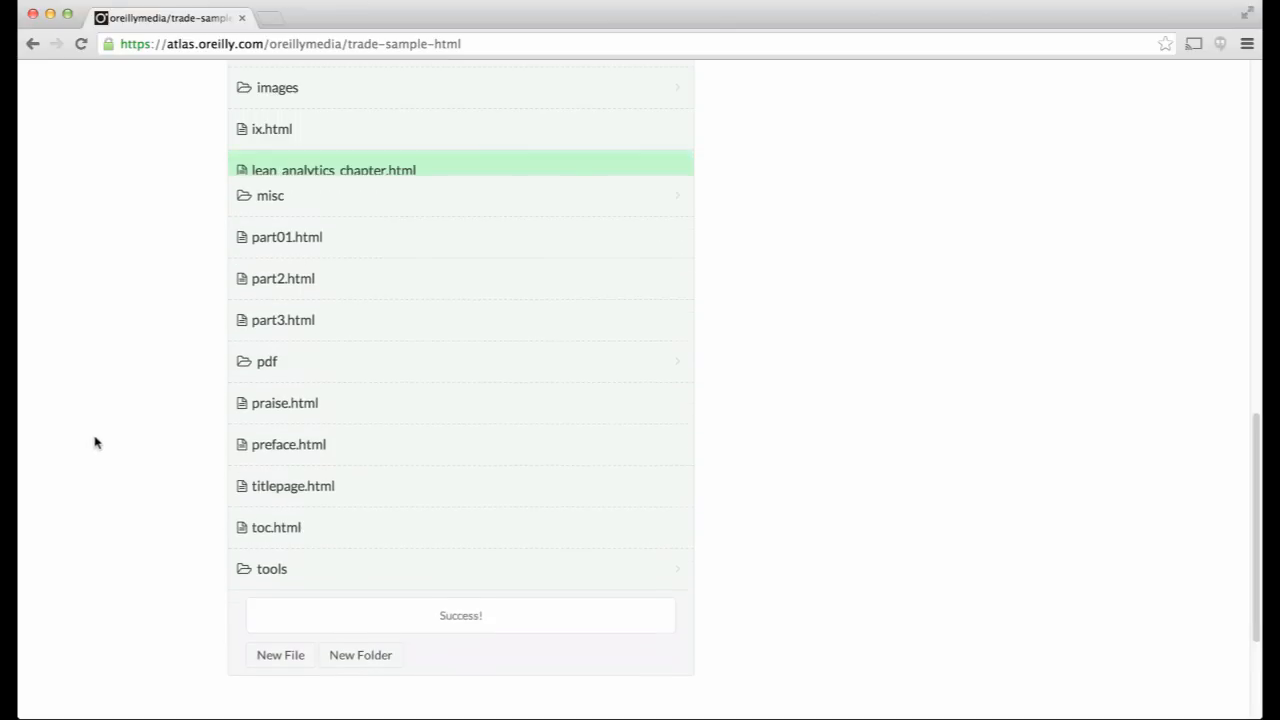
- Open lean_analytics_chapter.html and change its heading to 'Even Leaner Analytics'
left_click(270, 172)
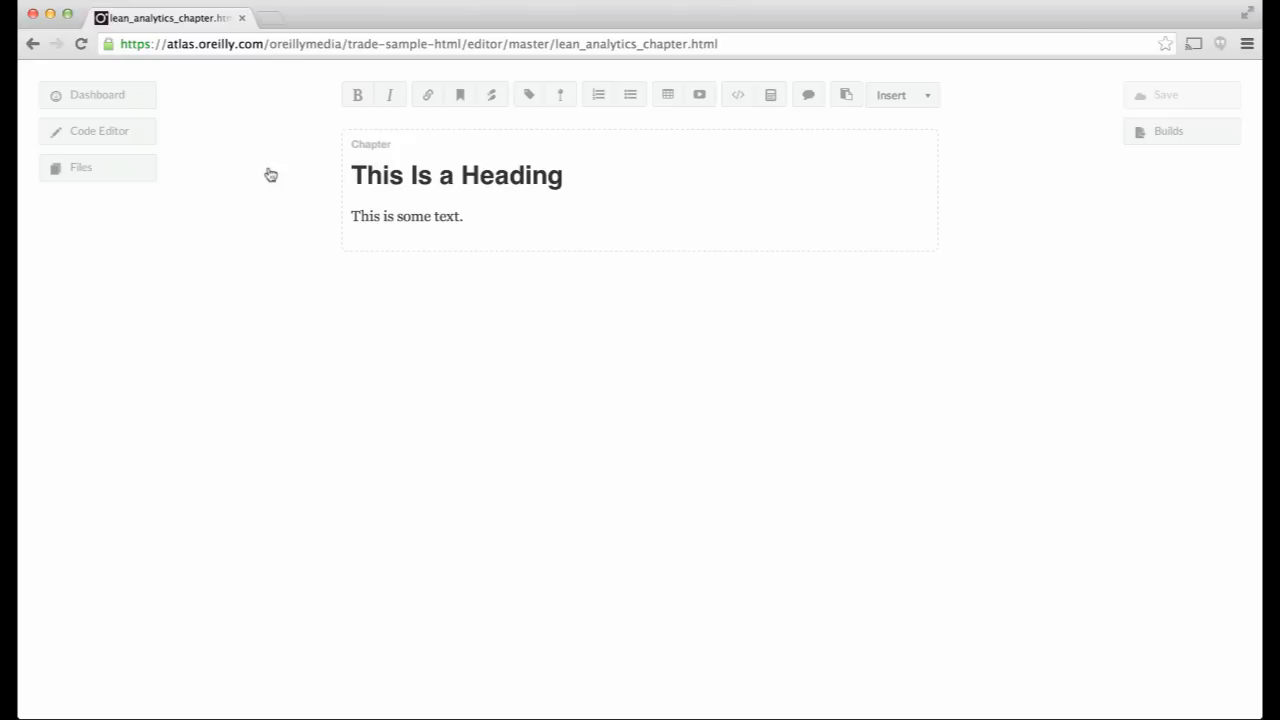
left_click_drag(577, 174, 297, 169)
type("Even Leaner Ala")
key("BackSpace")
key("BackSpace")
type("nalytics")
- Replace the body sentence with 'Keep reading to learn more!' and save the chapter
left_click_drag(465, 217, 345, 214)
type("Keep reading to learn more")
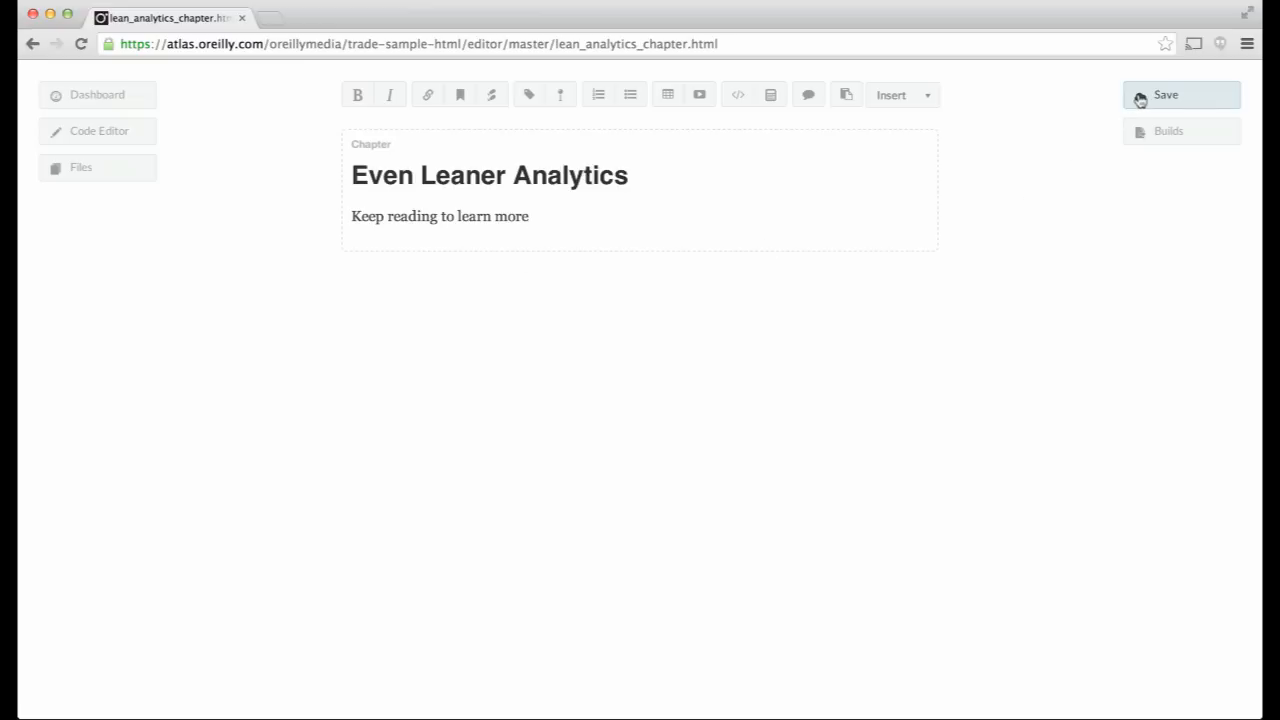
left_click(1140, 100)
left_click(546, 216)
type("!")
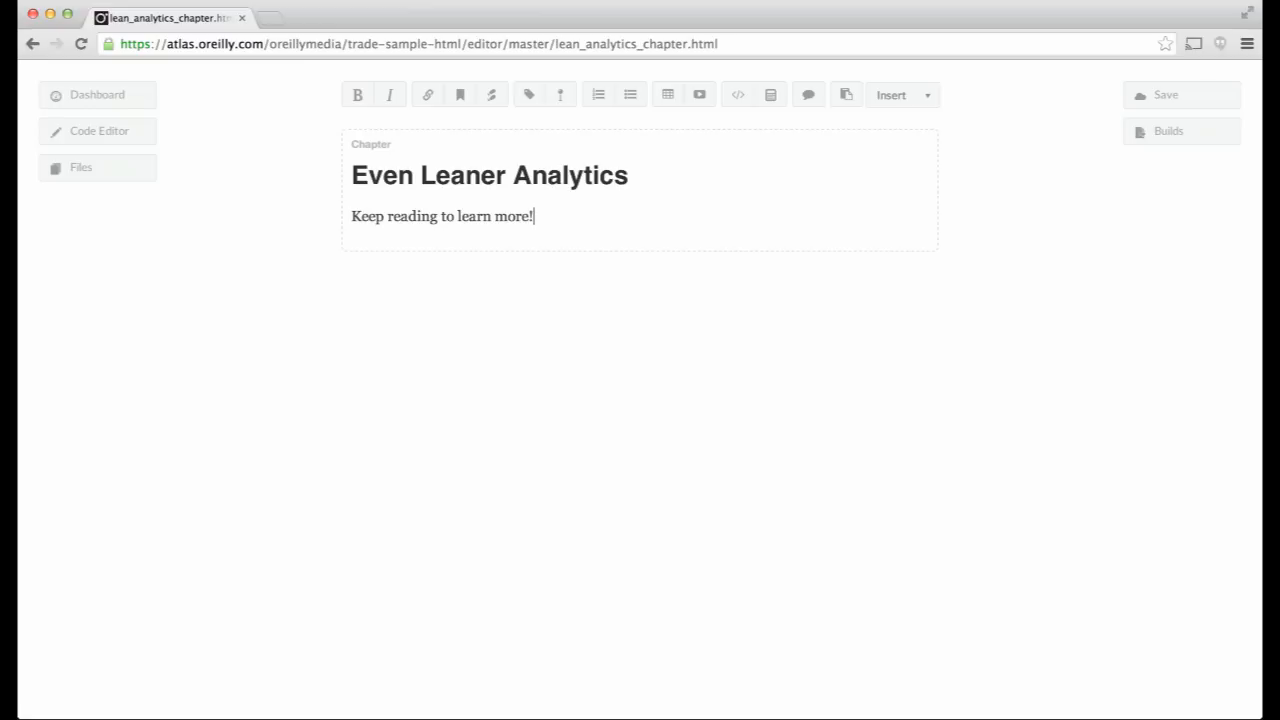
- Delete lean_analytics_chapter.html from the trade-sample-html file list on the dashboard
left_click(104, 100)
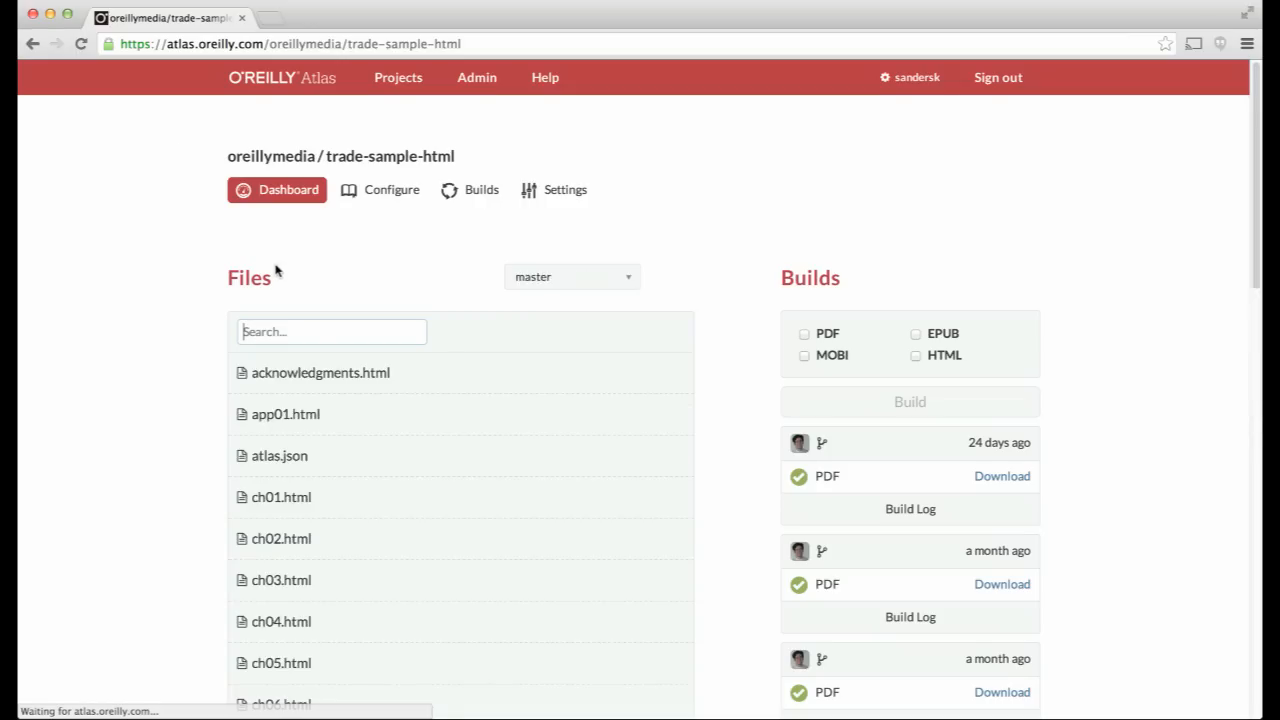
scroll(282, 278, "down", 10)
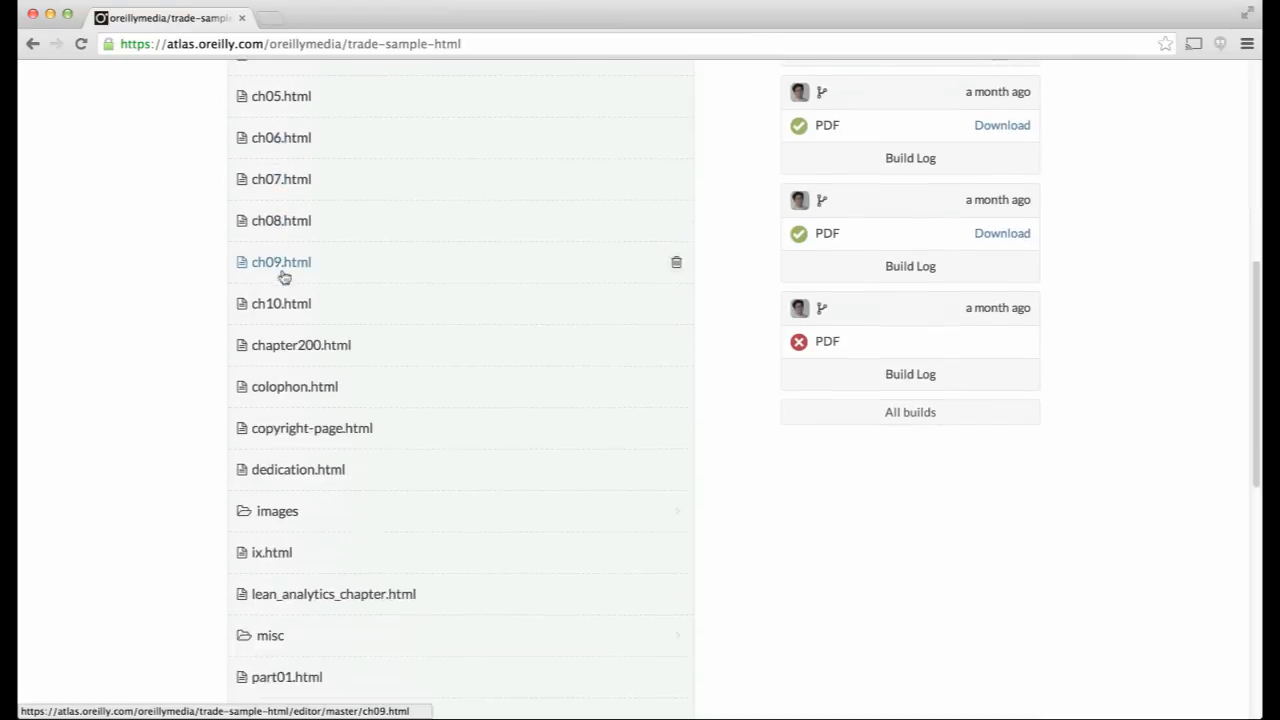
scroll(284, 277, "down", 3)
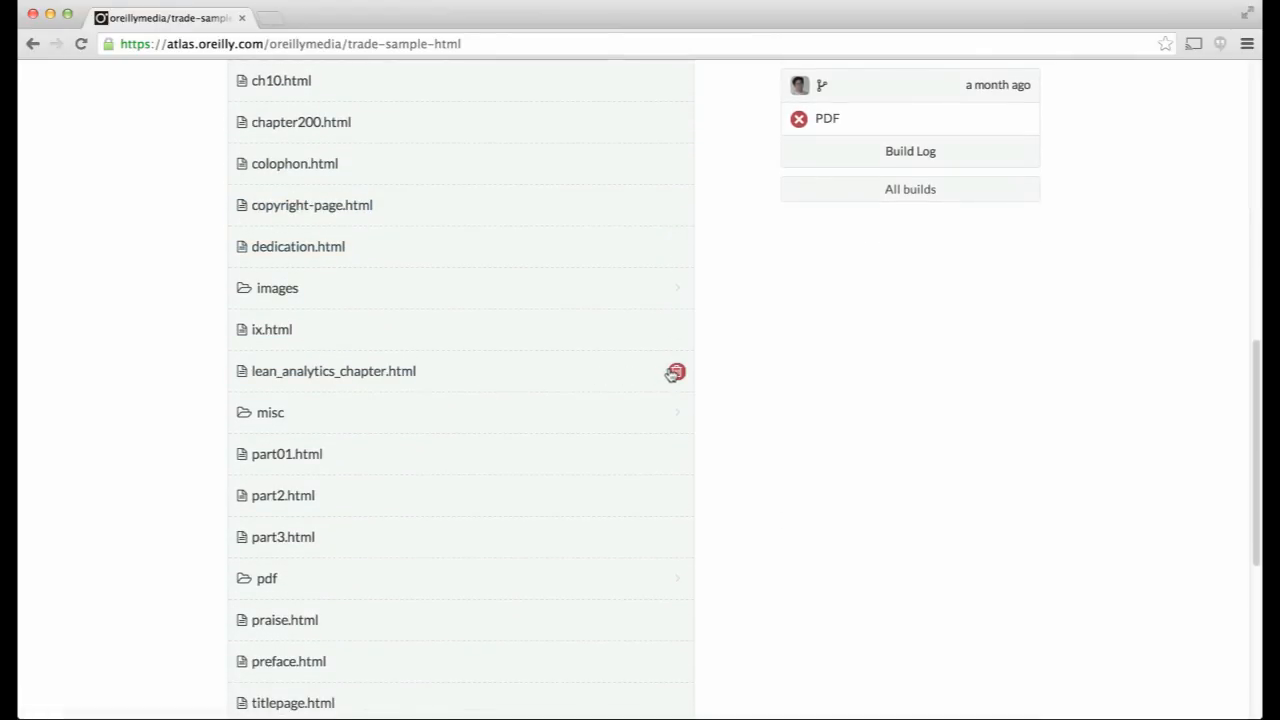
left_click(675, 372)
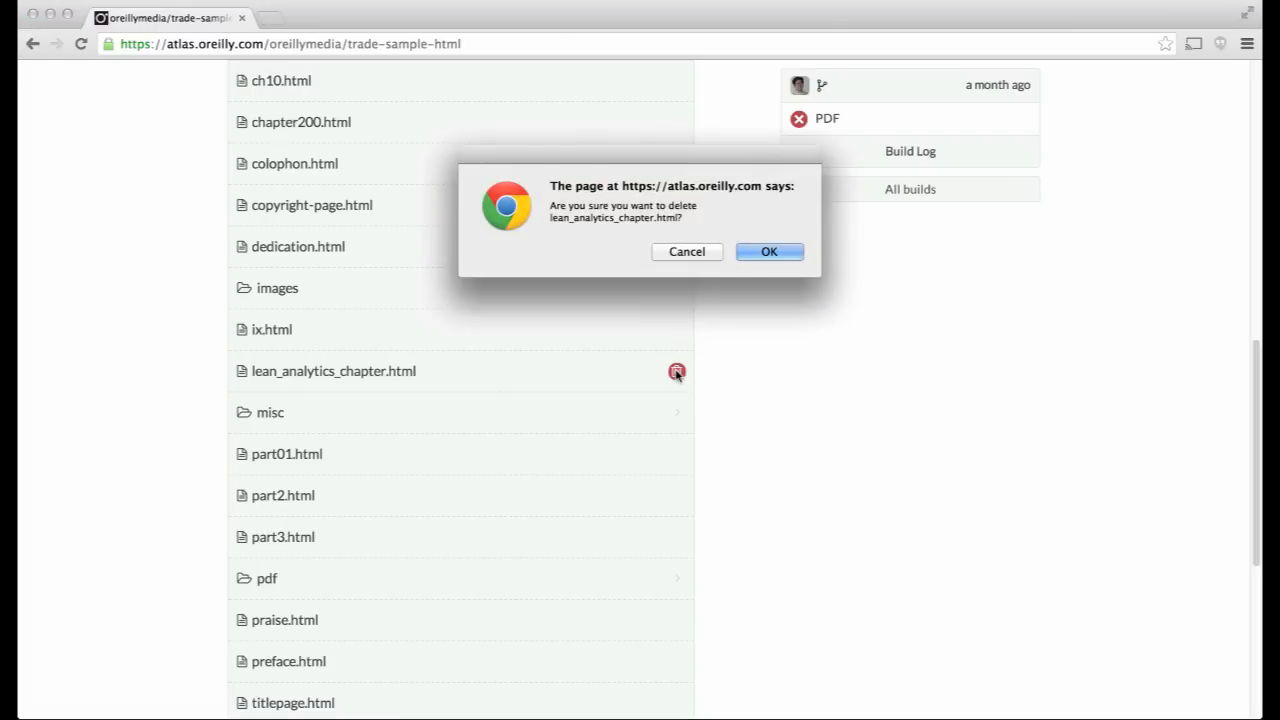
left_click(766, 250)
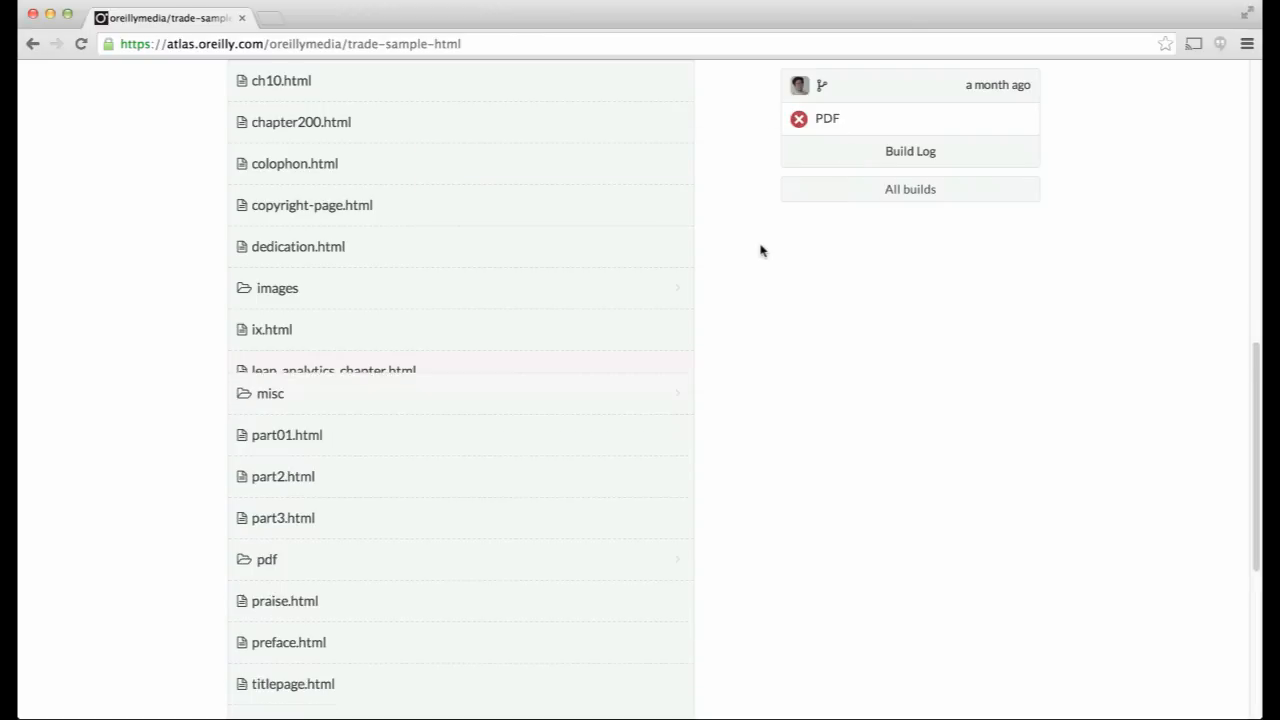
scroll(793, 154, "down", 2)
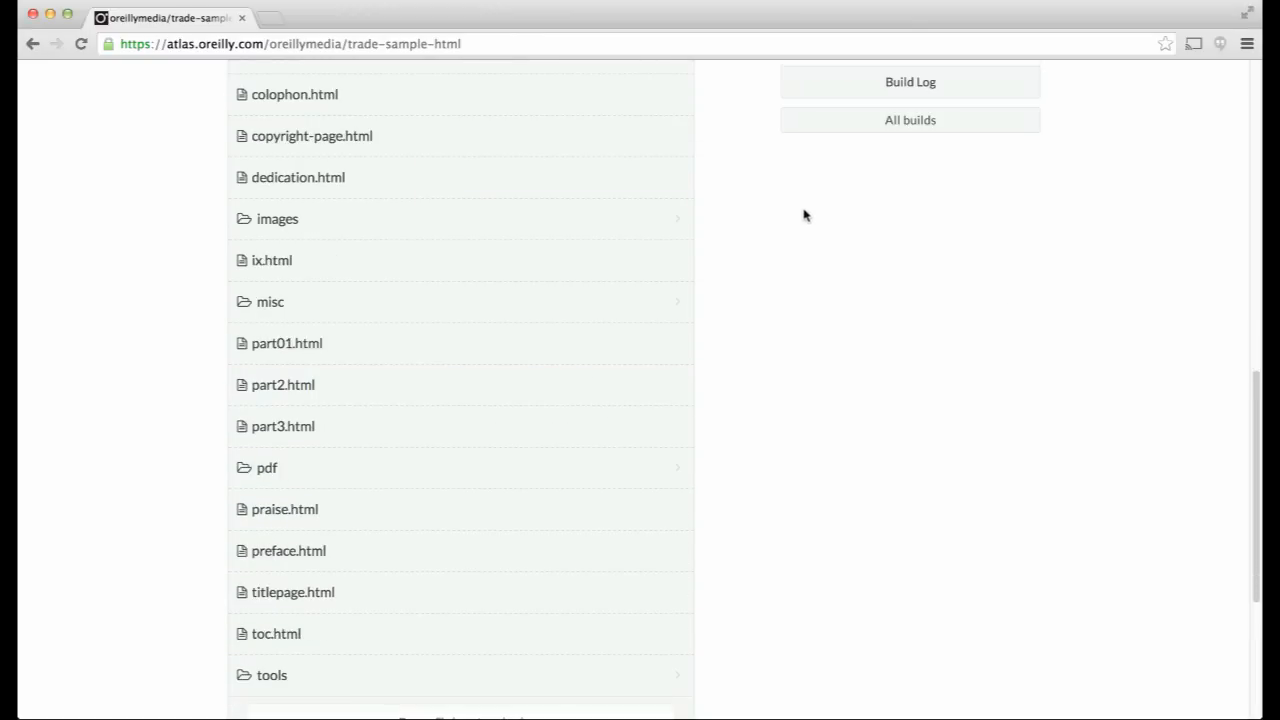
scroll(803, 211, "up", 10)
- Open ch01.html, make 'Wikipedia' bold, then undo the bold
left_click(281, 319)
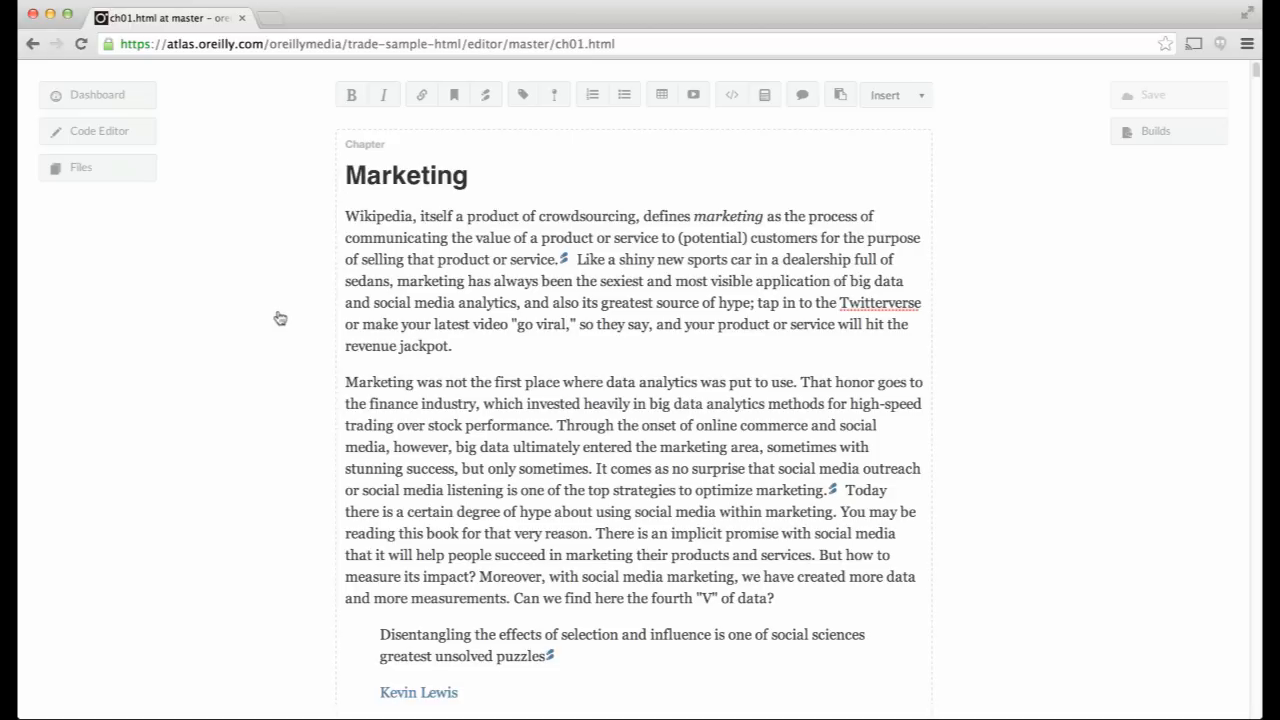
double_click(366, 217)
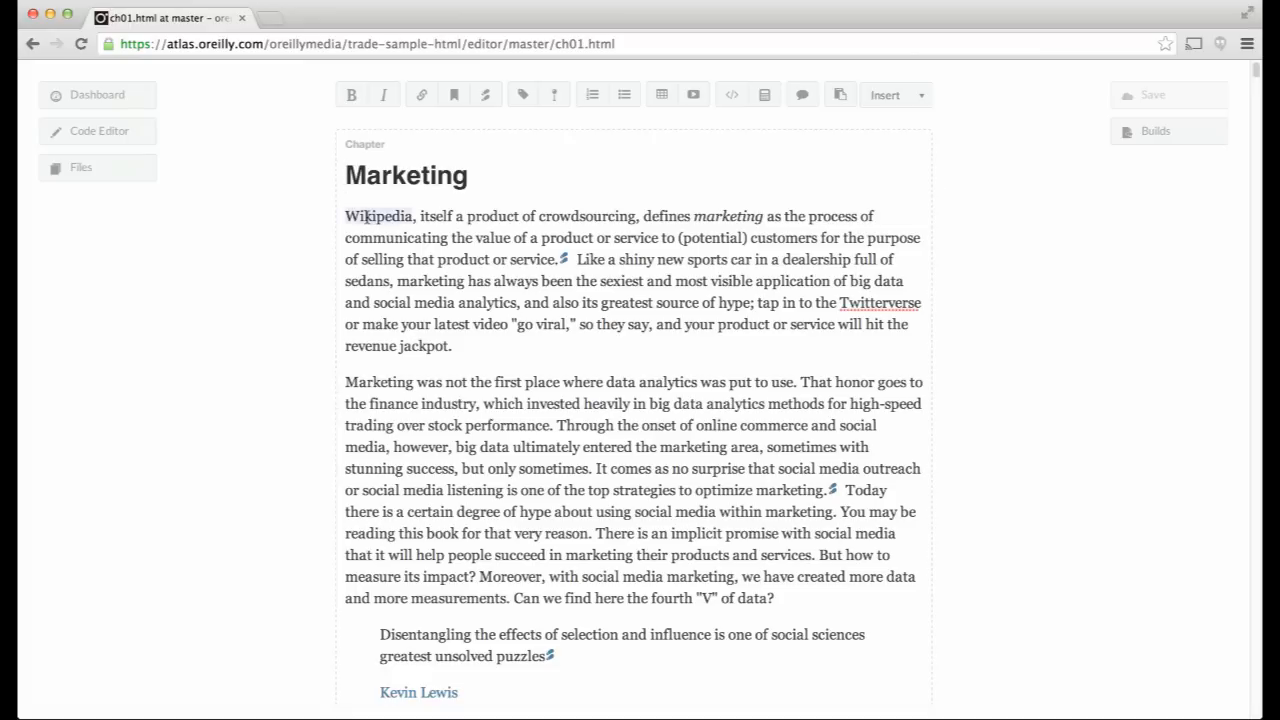
left_click(352, 95)
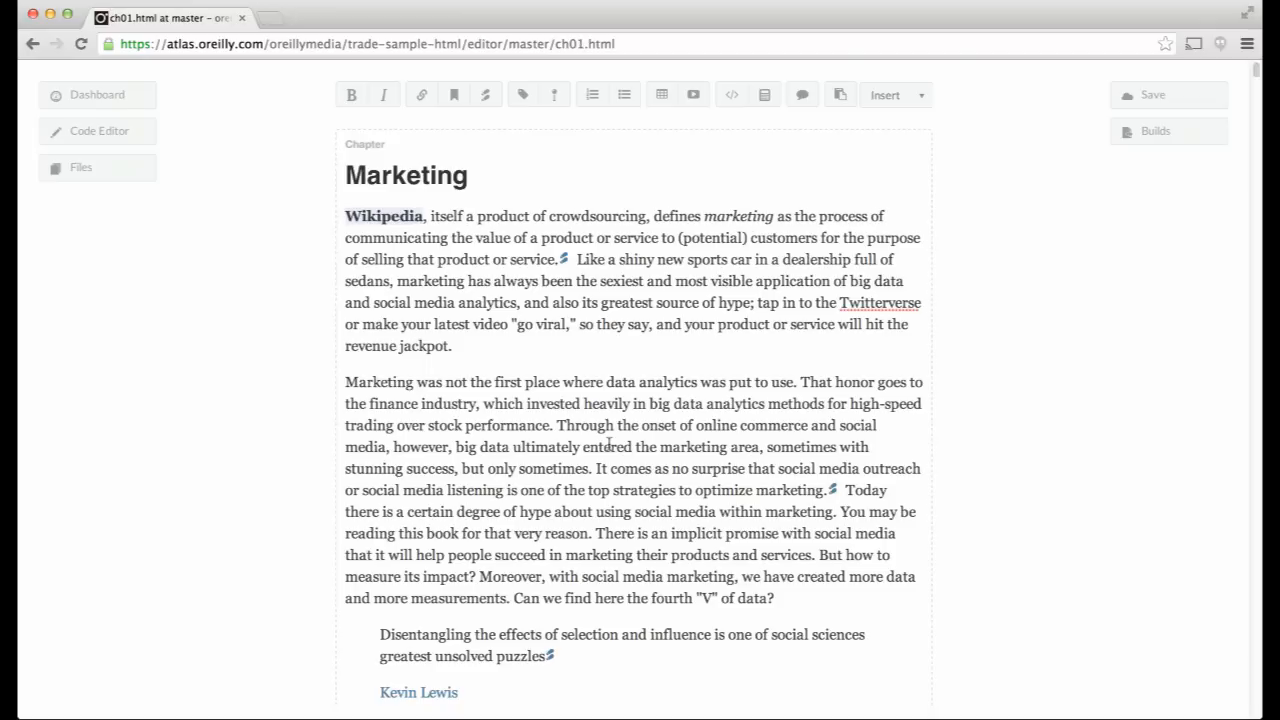
key("super+b")
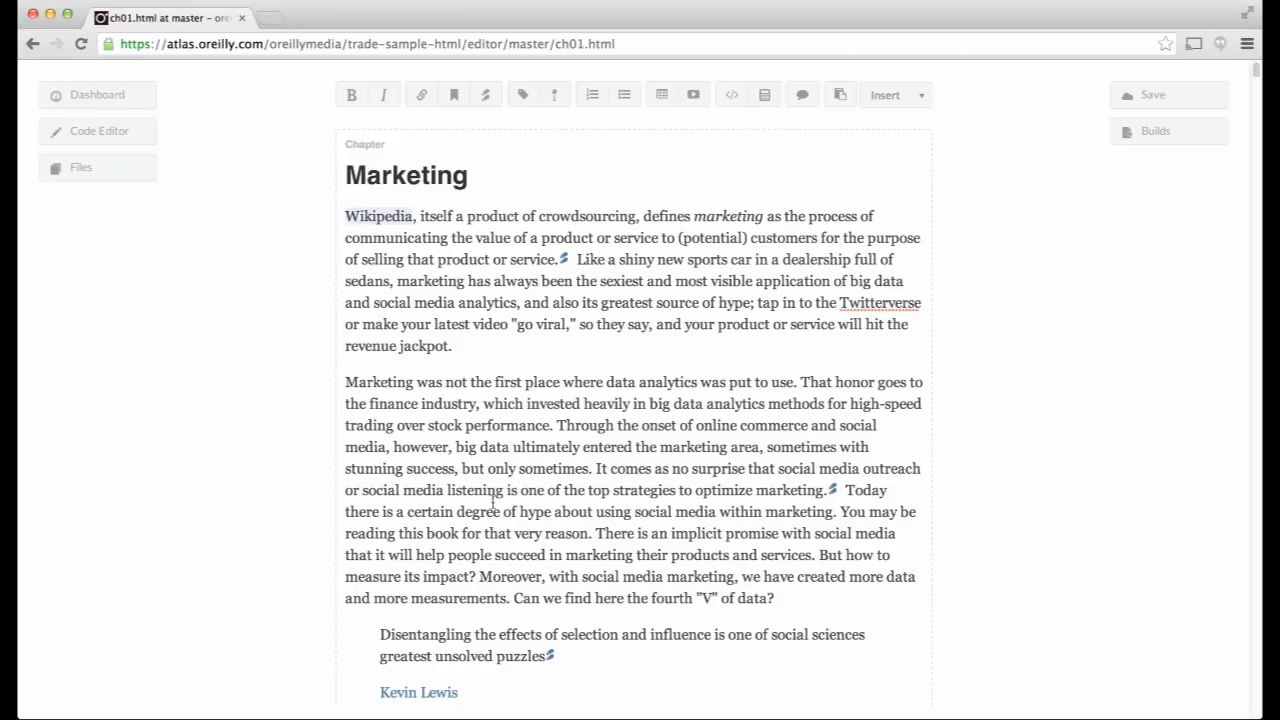
- Make 'itself' bold italic and end the first paragraph with 'Learn more at O'Reilly's site'
double_click(433, 217)
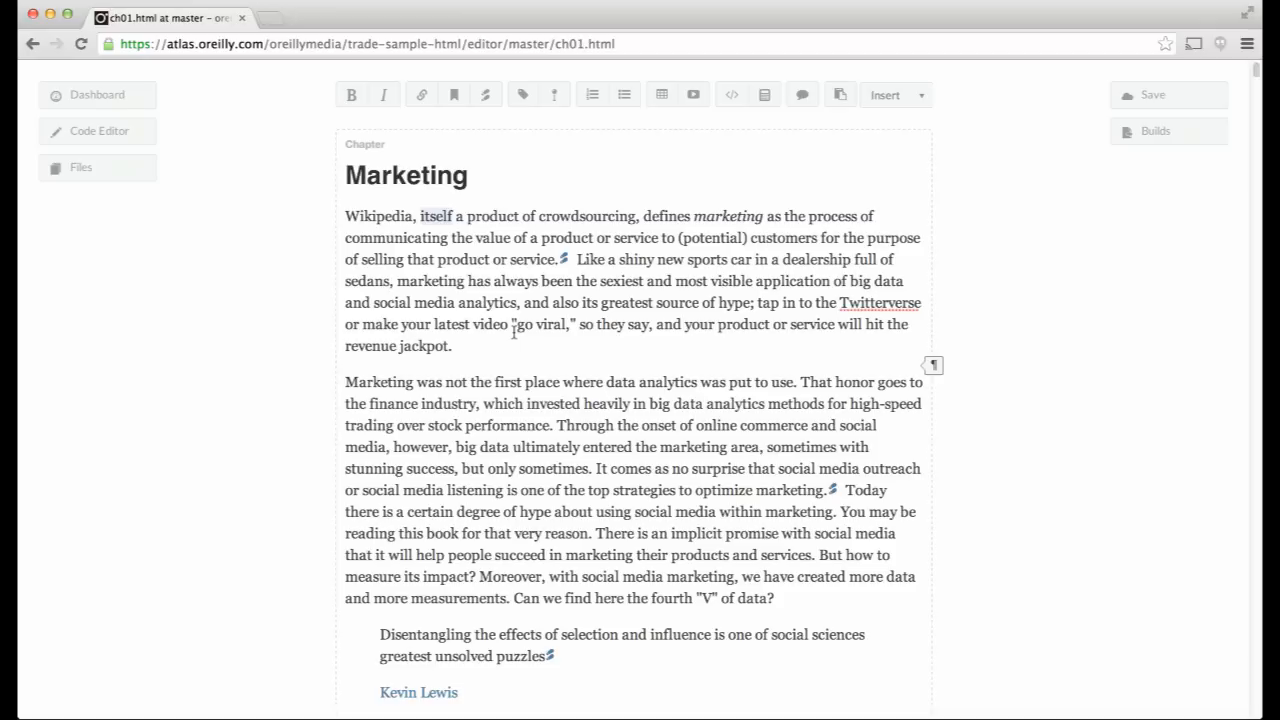
left_click(387, 97)
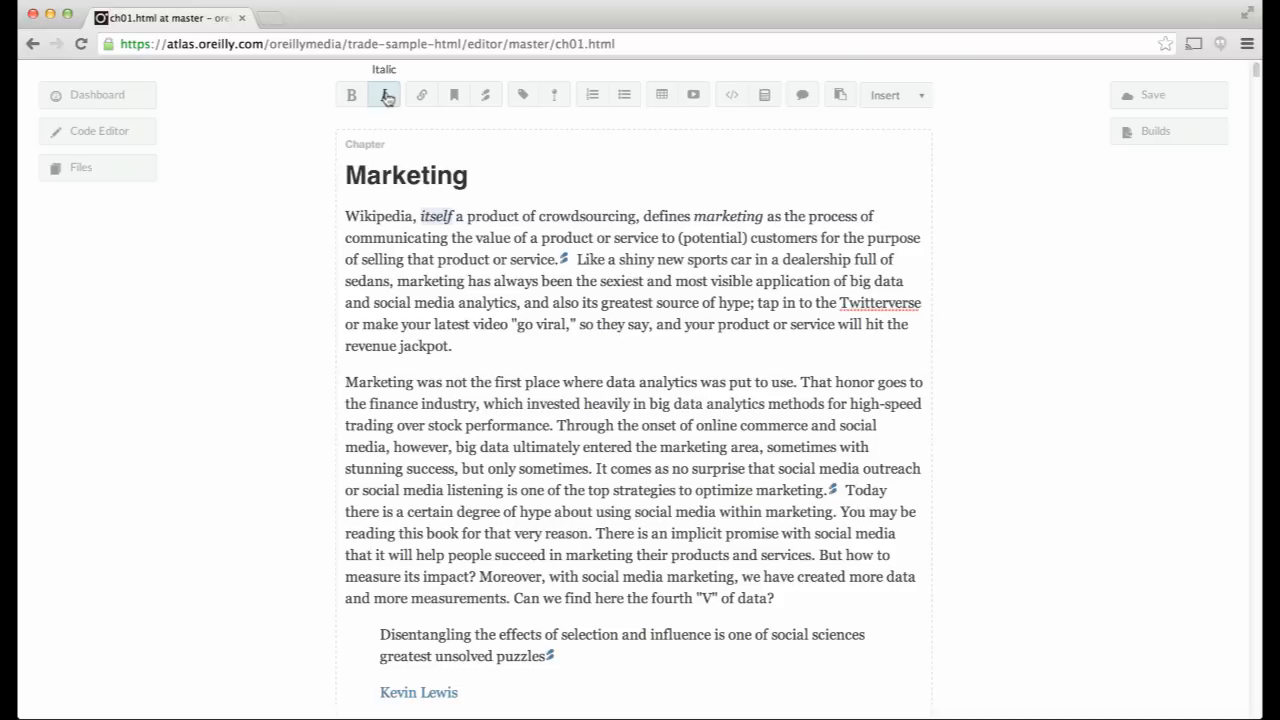
left_click(387, 97)
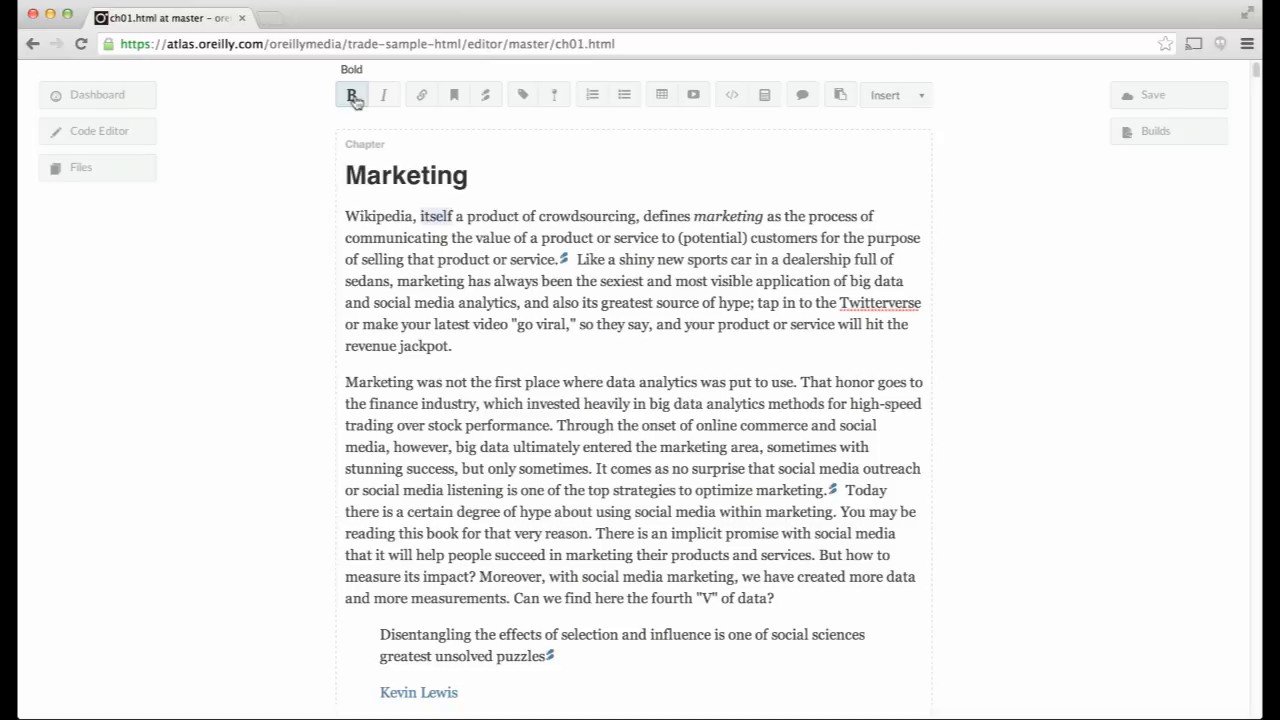
left_click(353, 97)
left_click(384, 100)
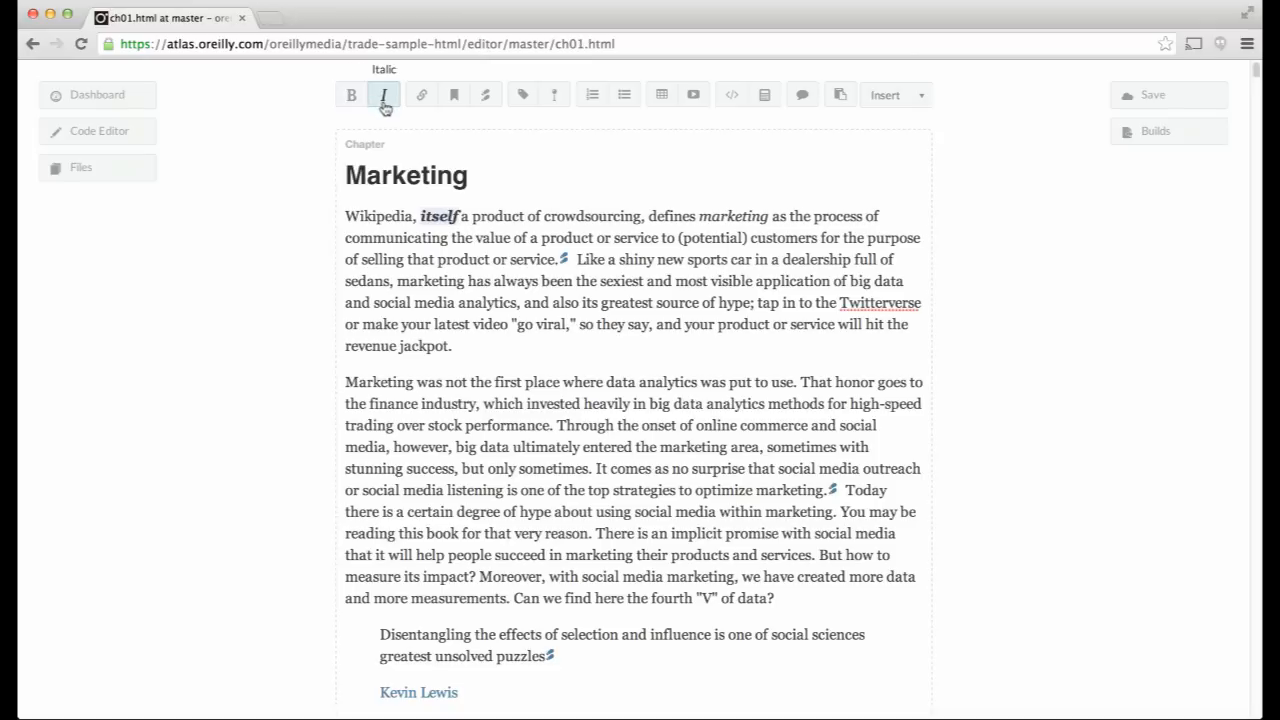
left_click(453, 345)
type("Learn more at O'Reilly's site")
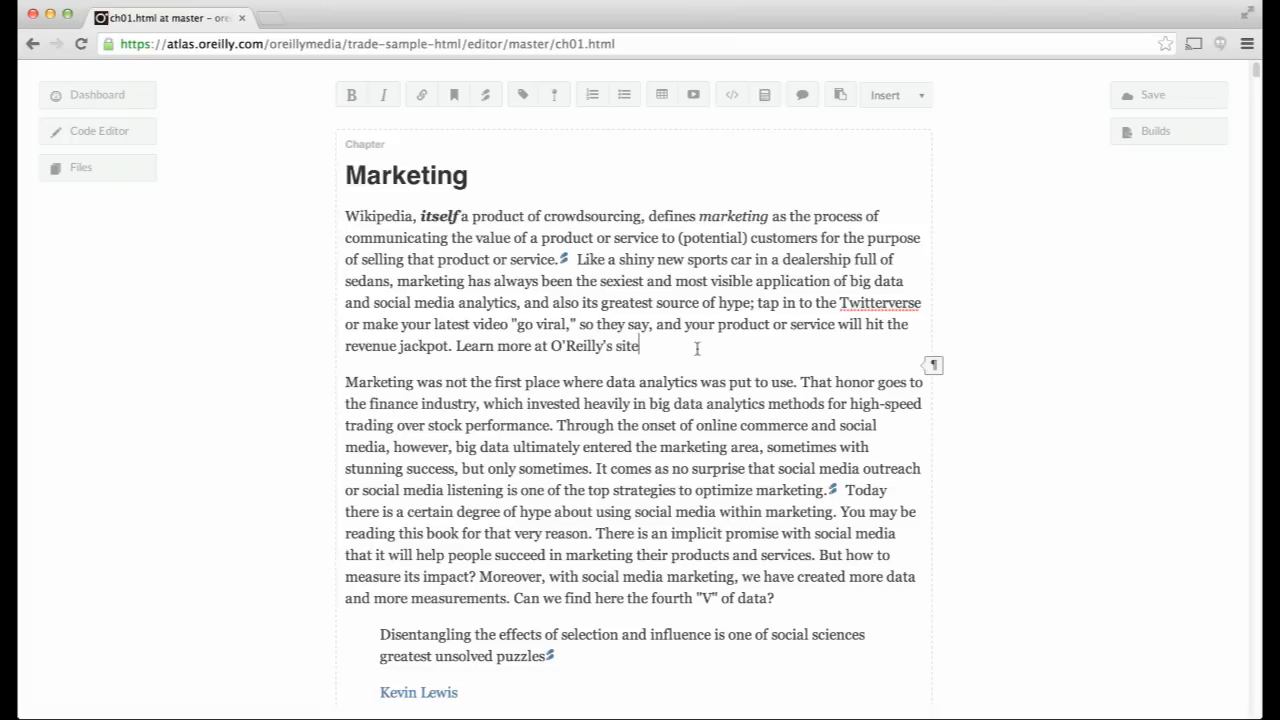
- Link the words "O'Reilly's site" to oreilly.com
left_click_drag(640, 347, 549, 347)
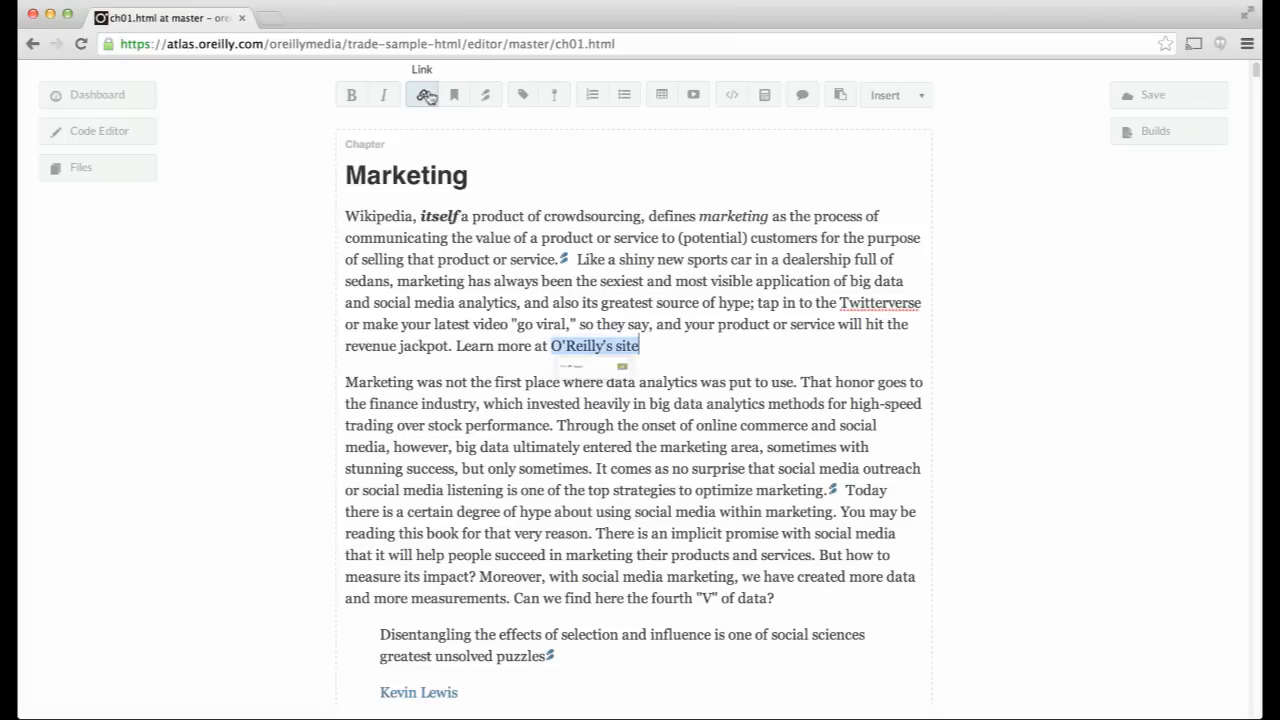
left_click(428, 95)
type("oreilly.com")
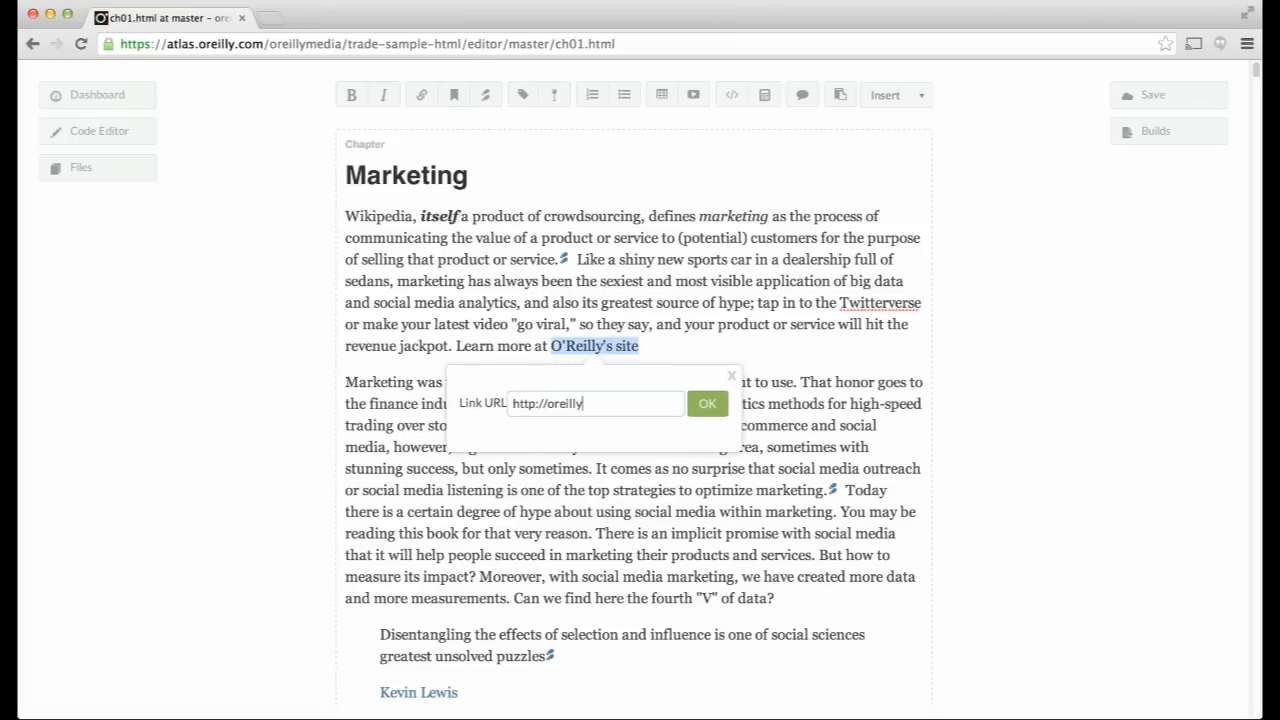
left_click(707, 402)
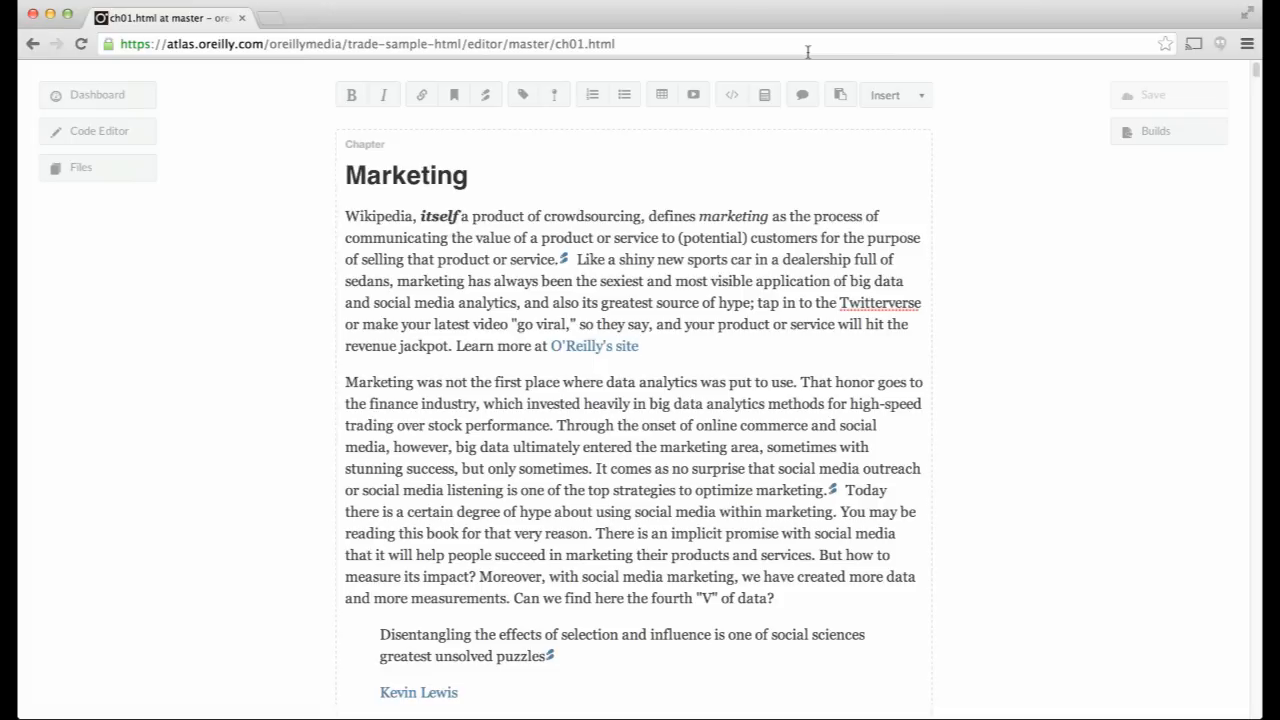
- Set the Marketing and Social Media section's ID to marketing-info
scroll(743, 222, "down", 5)
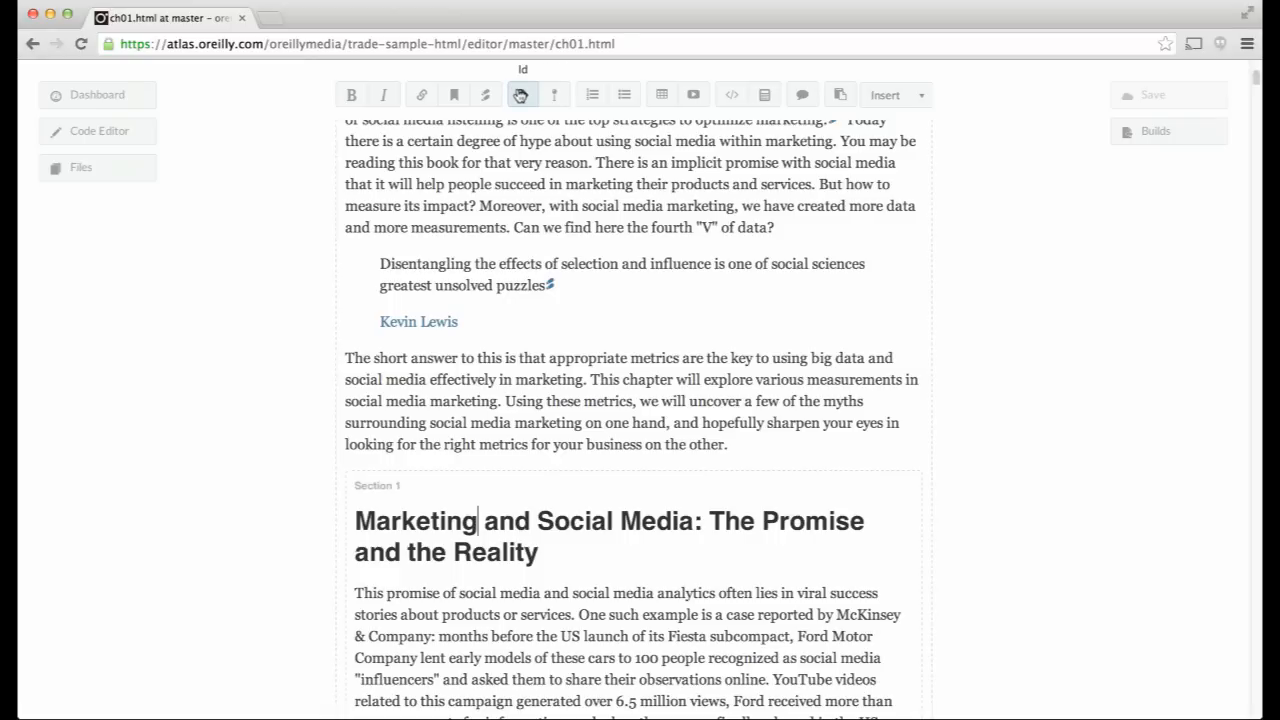
left_click(520, 95)
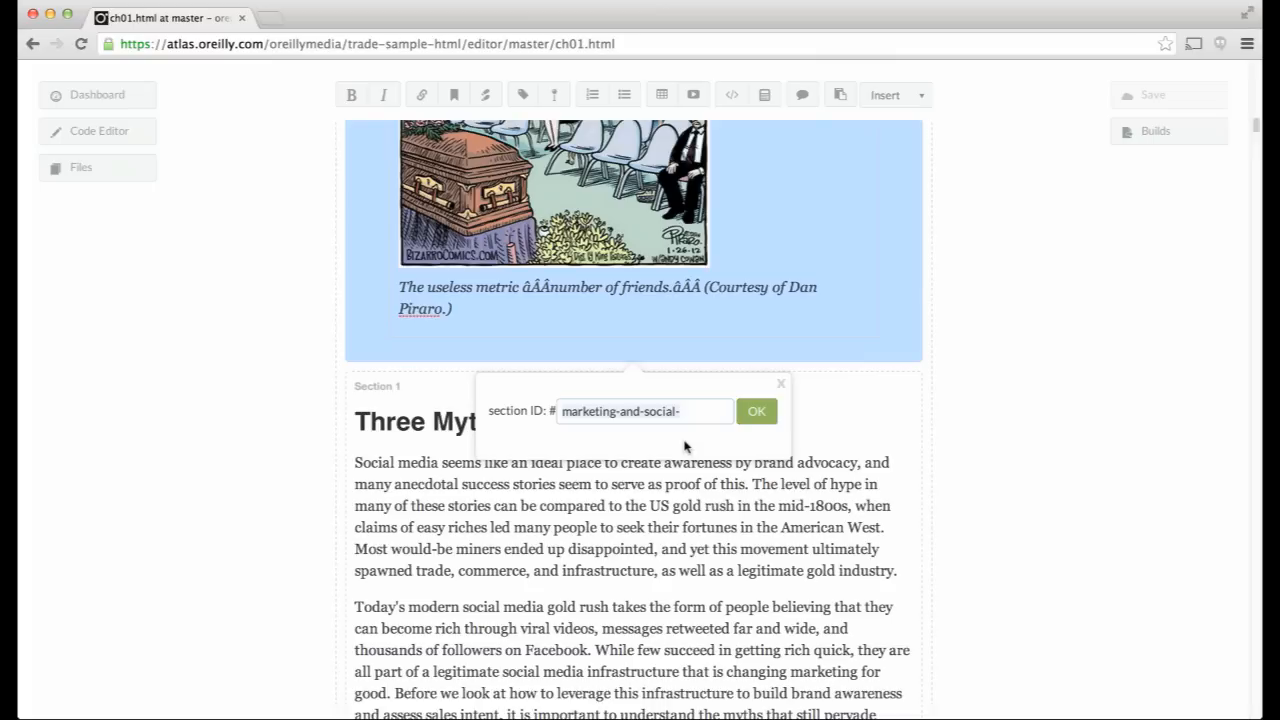
key("super+a")
type("marketing-info")
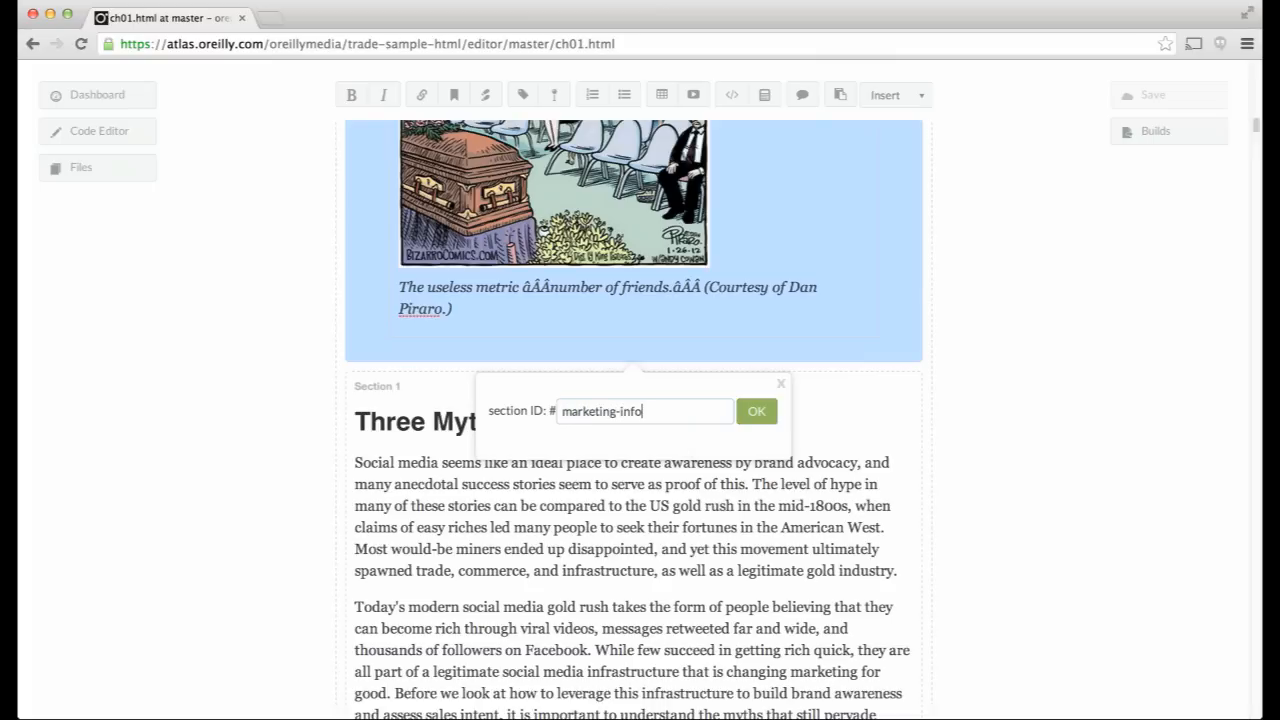
left_click(760, 413)
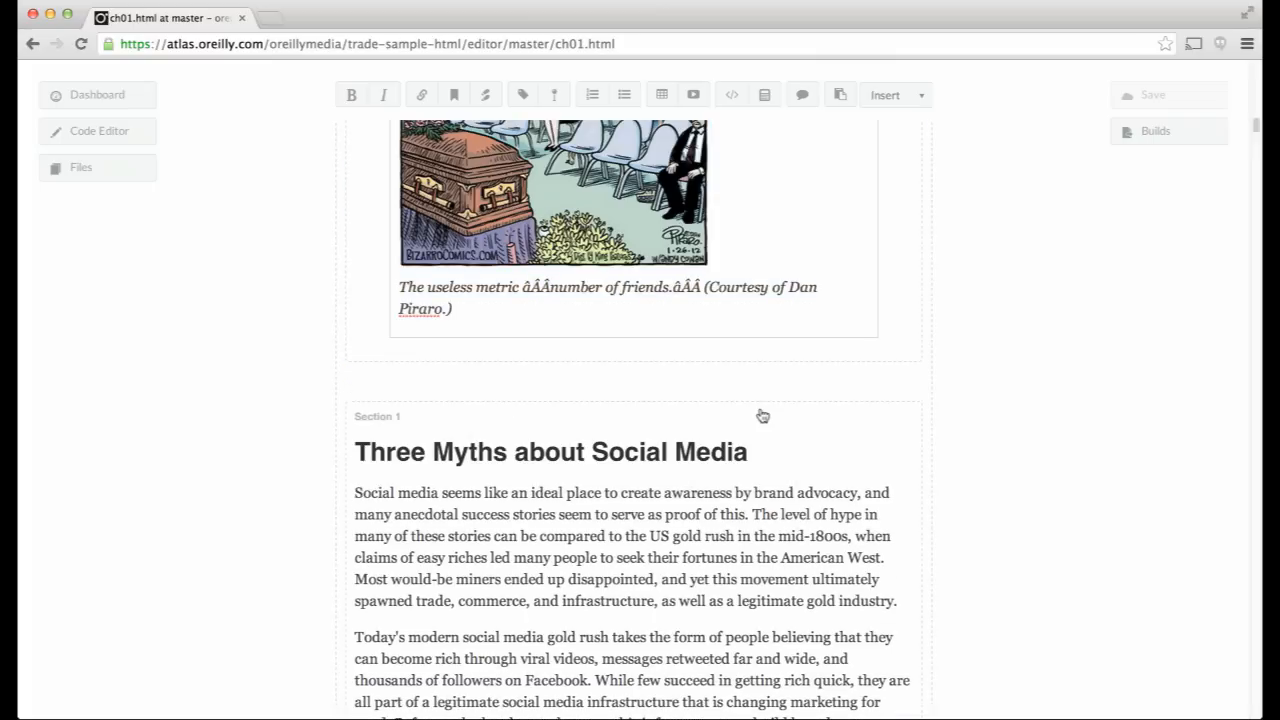
scroll(762, 415, "up", 3)
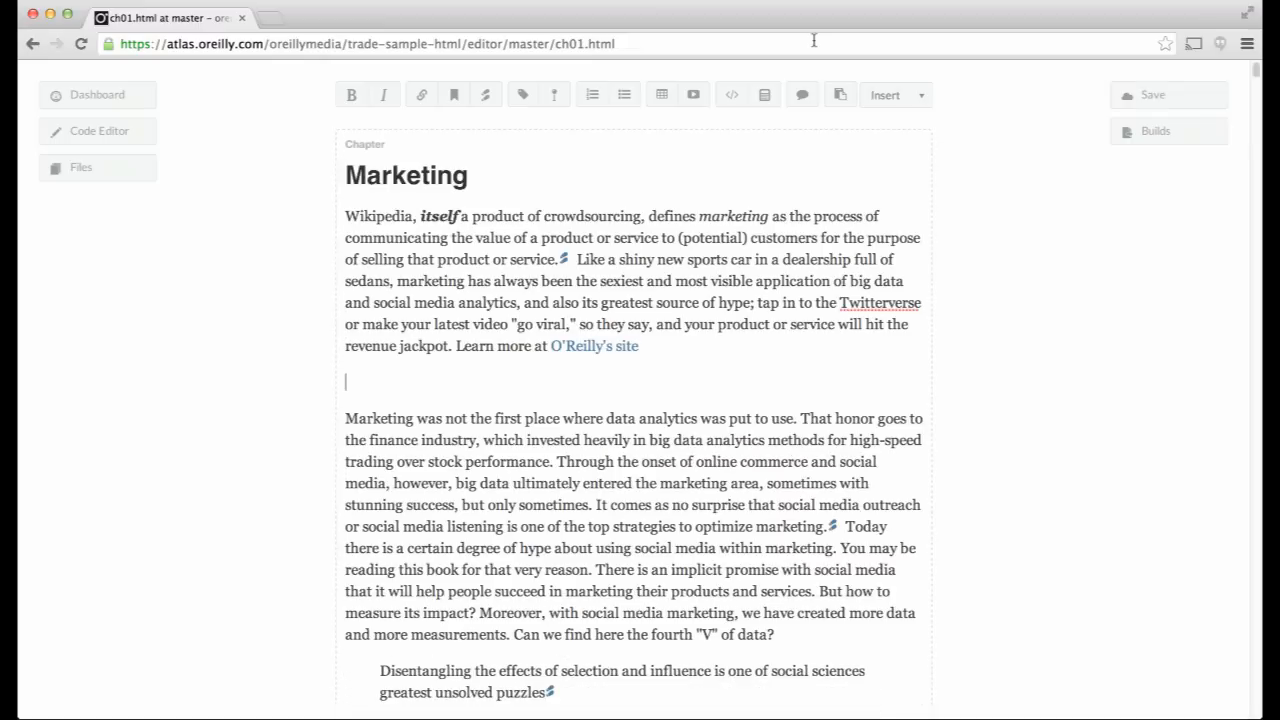
- Add 'See also the next chapter.' with 'the next chapter' cross-referencing marketing-info
type("See also the next chapter.")
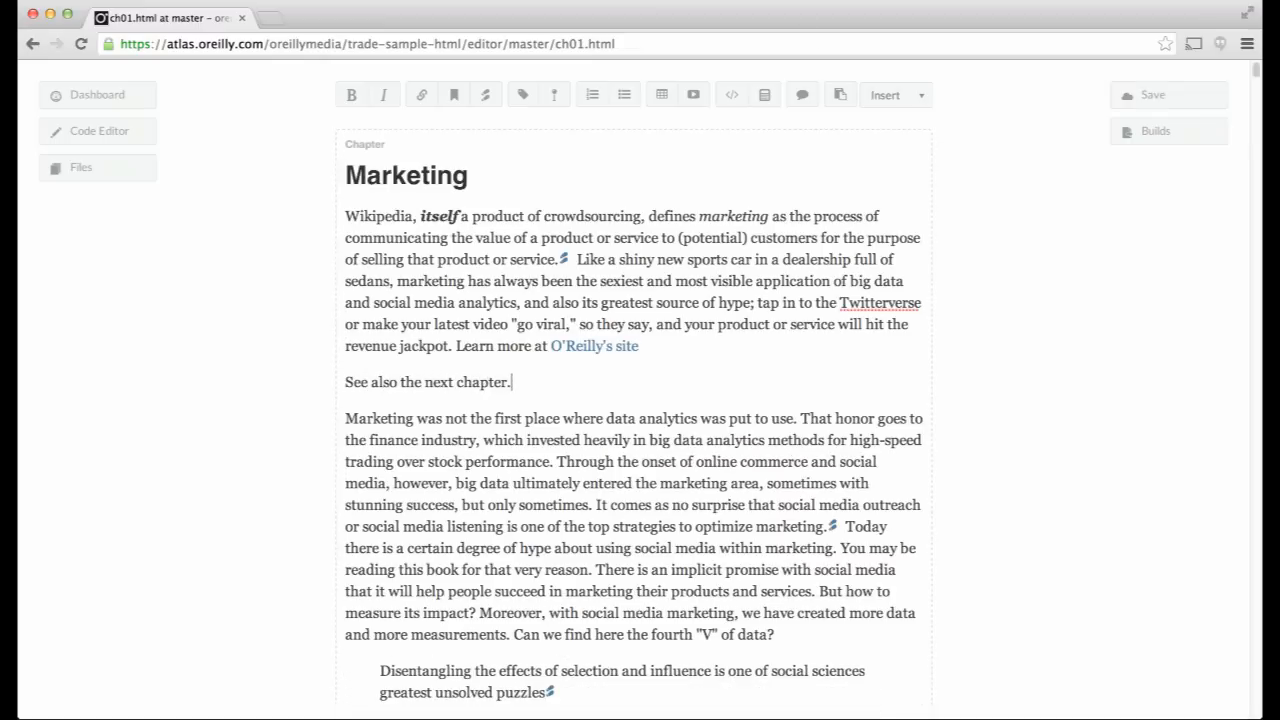
left_click_drag(512, 382, 403, 384)
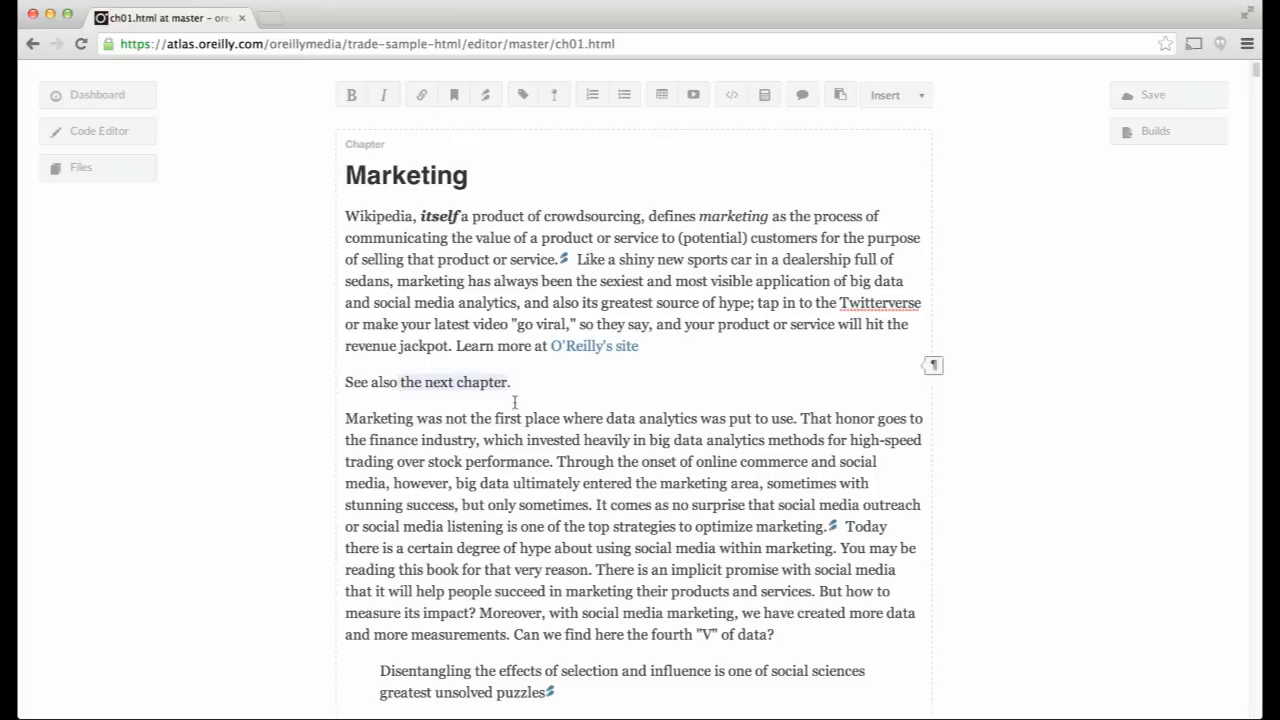
left_click_drag(505, 381, 400, 382)
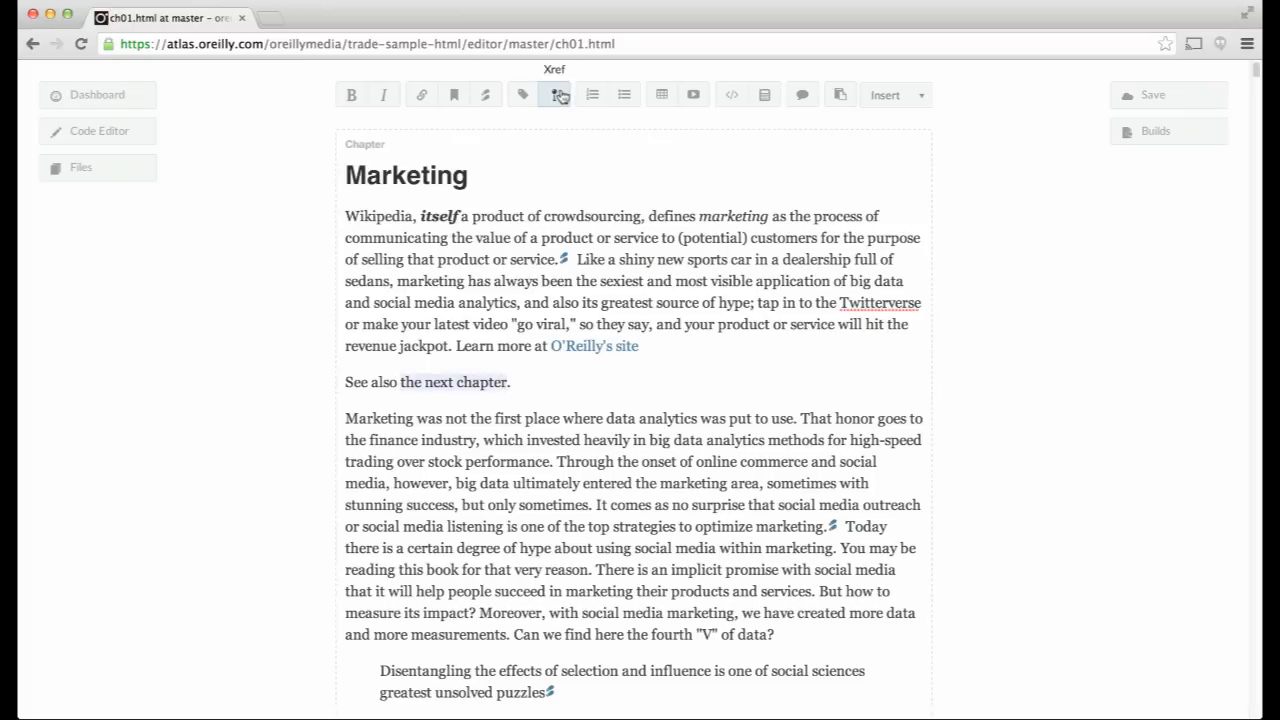
left_click(560, 95)
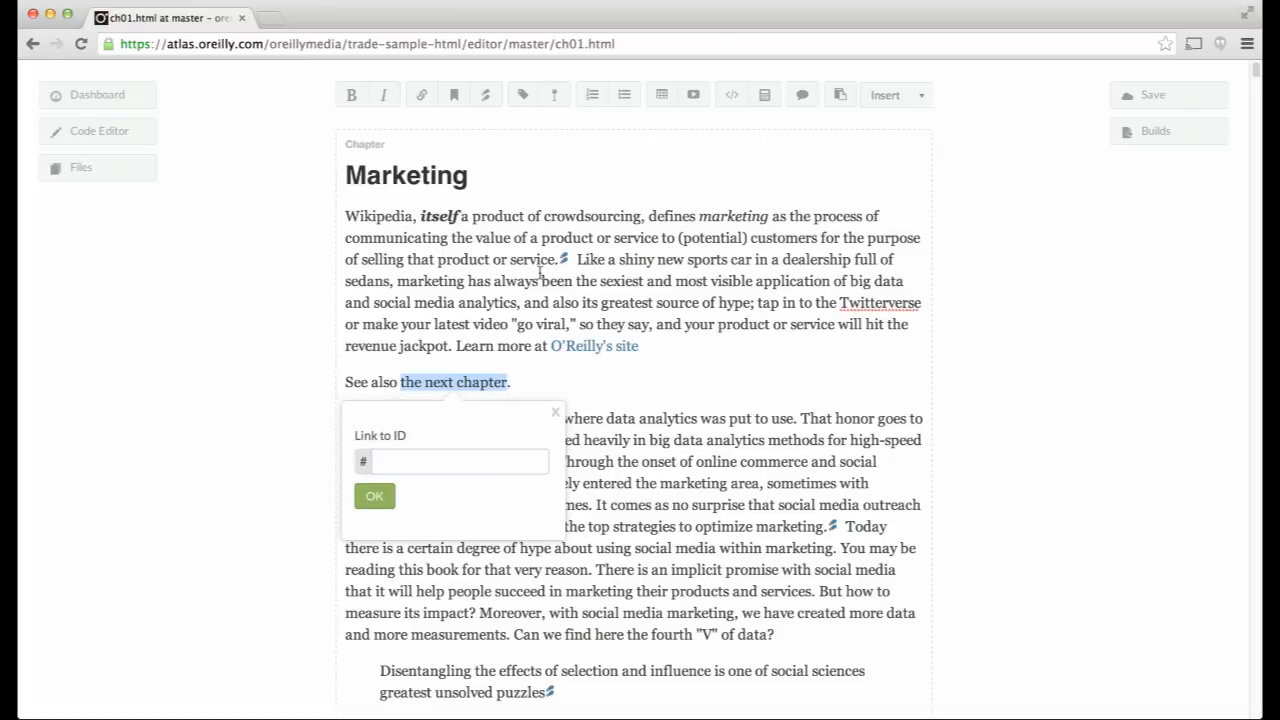
type("mark")
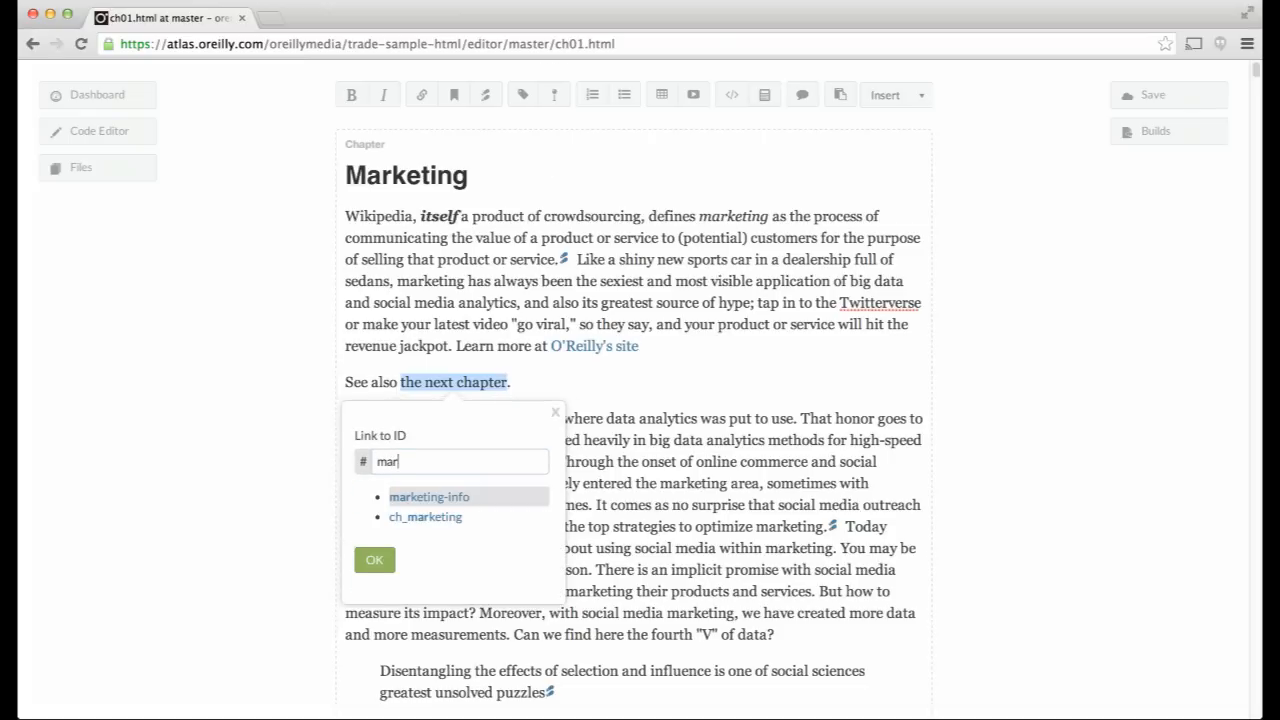
left_click(436, 500)
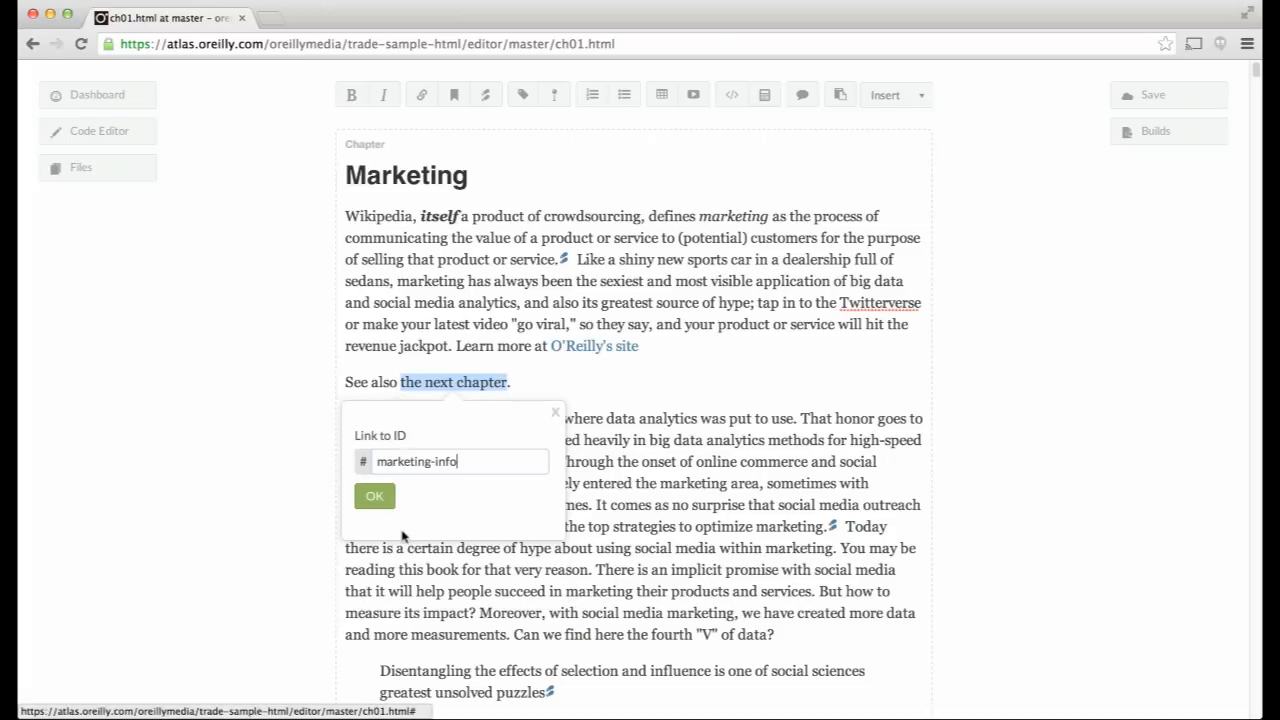
left_click(375, 494)
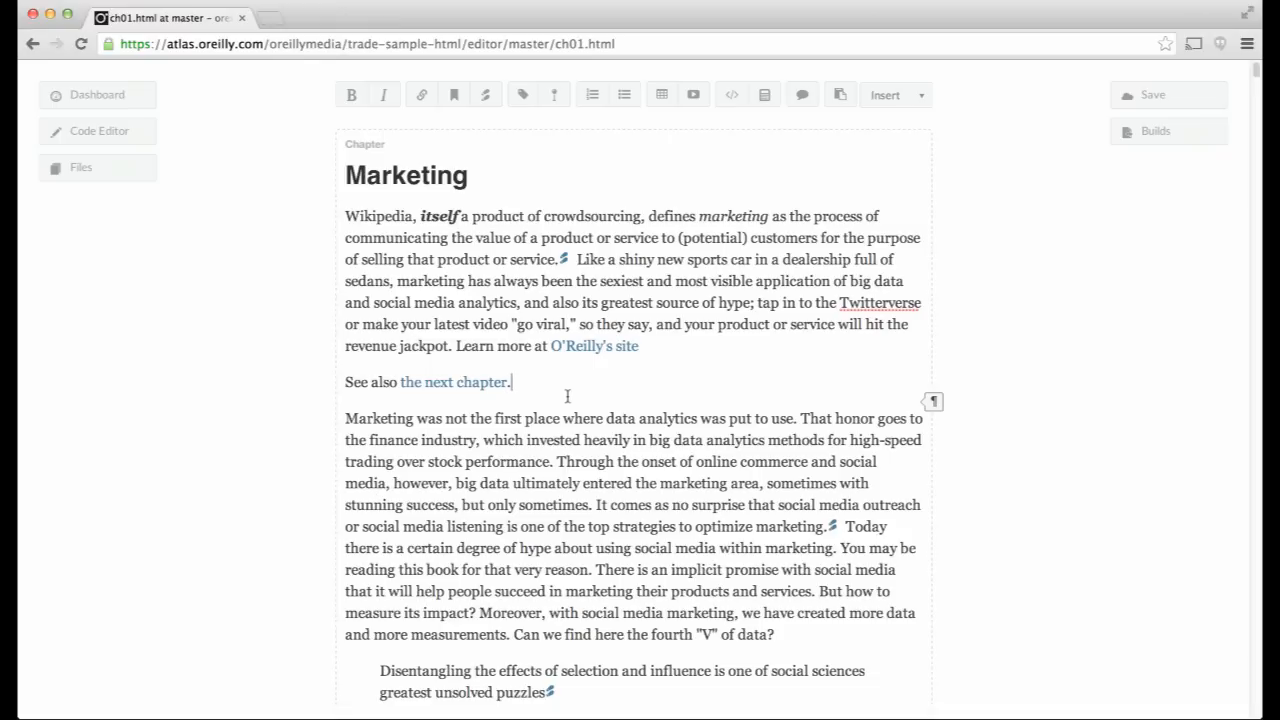
- Add a numbered list with Item 1, Item 2 and Item 3 below the See also line
key("Return")
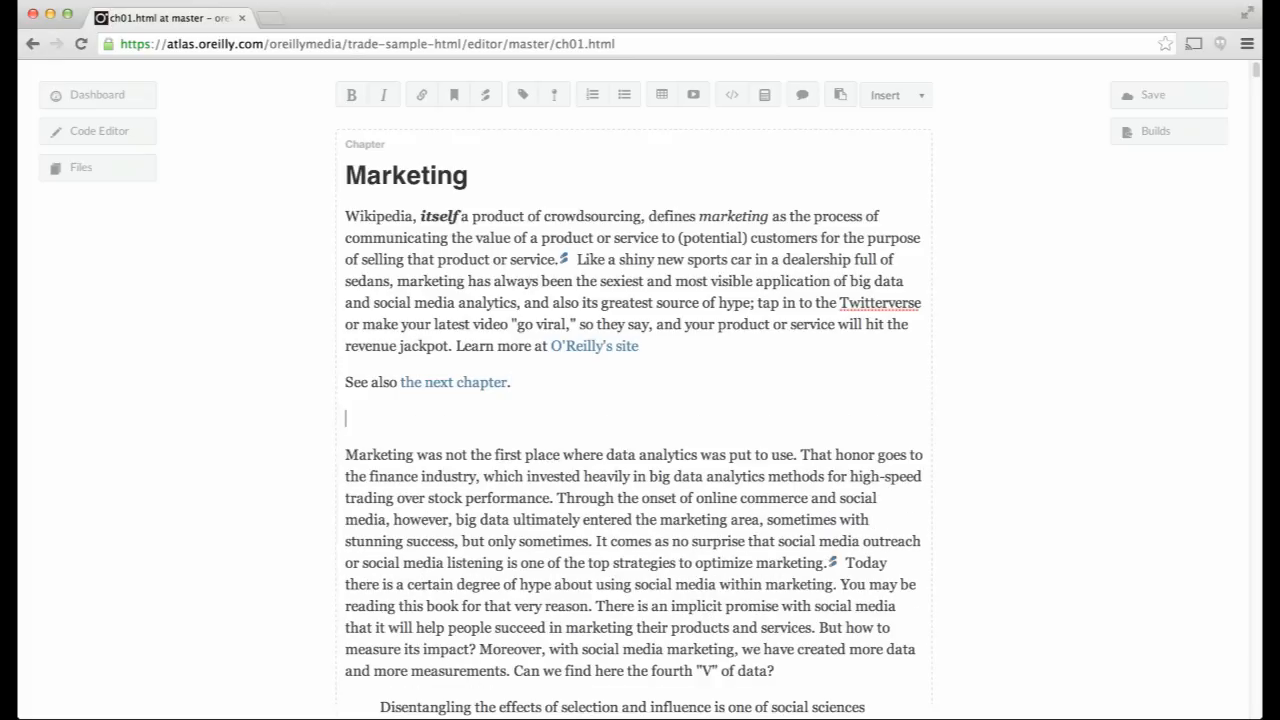
left_click(594, 94)
type("I")
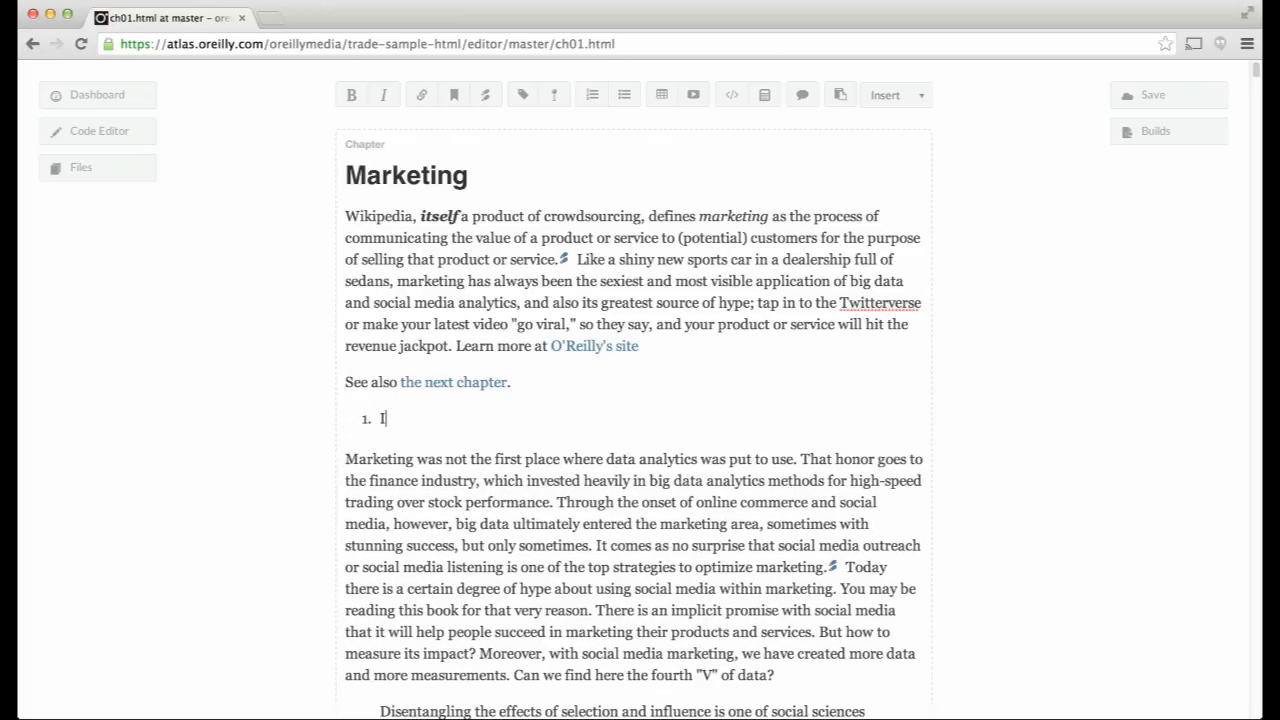
type("tem 1")
key("Return")
type("Item 2")
key("Return")
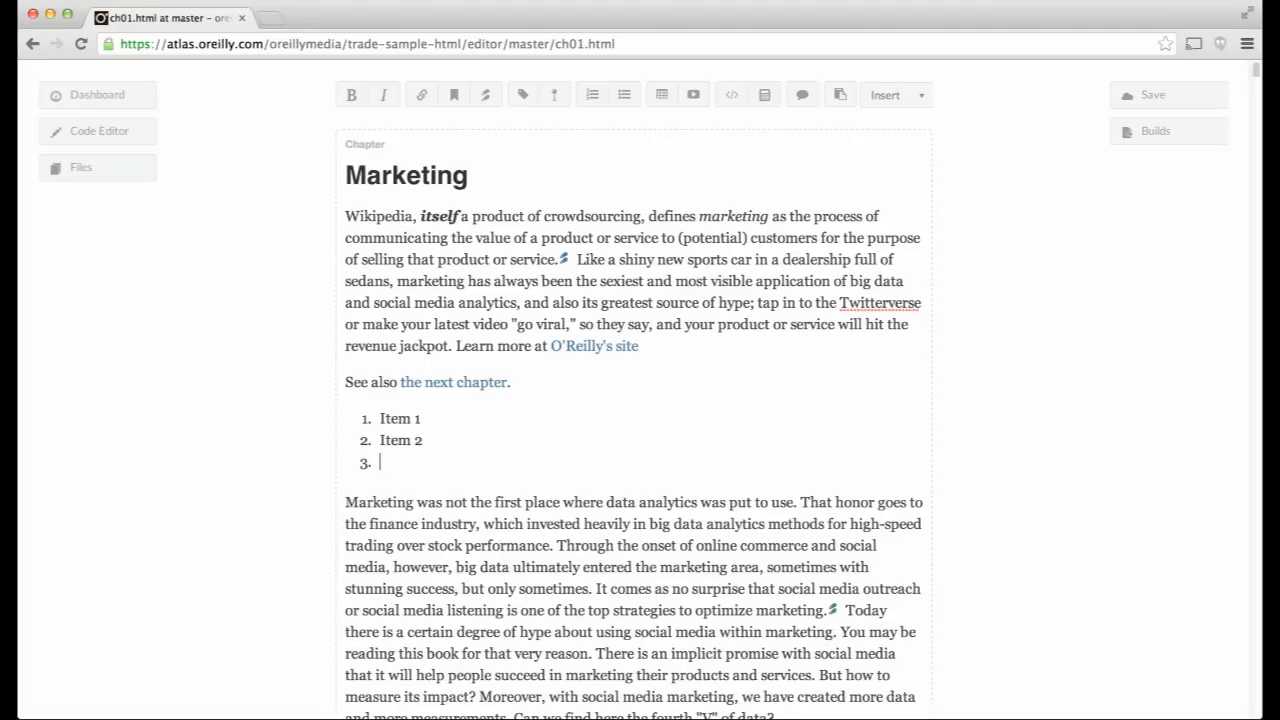
type("Item 3")
- Convert the three items to a bulleted list, then to plain paragraphs, and delete them
left_click_drag(420, 462, 372, 421)
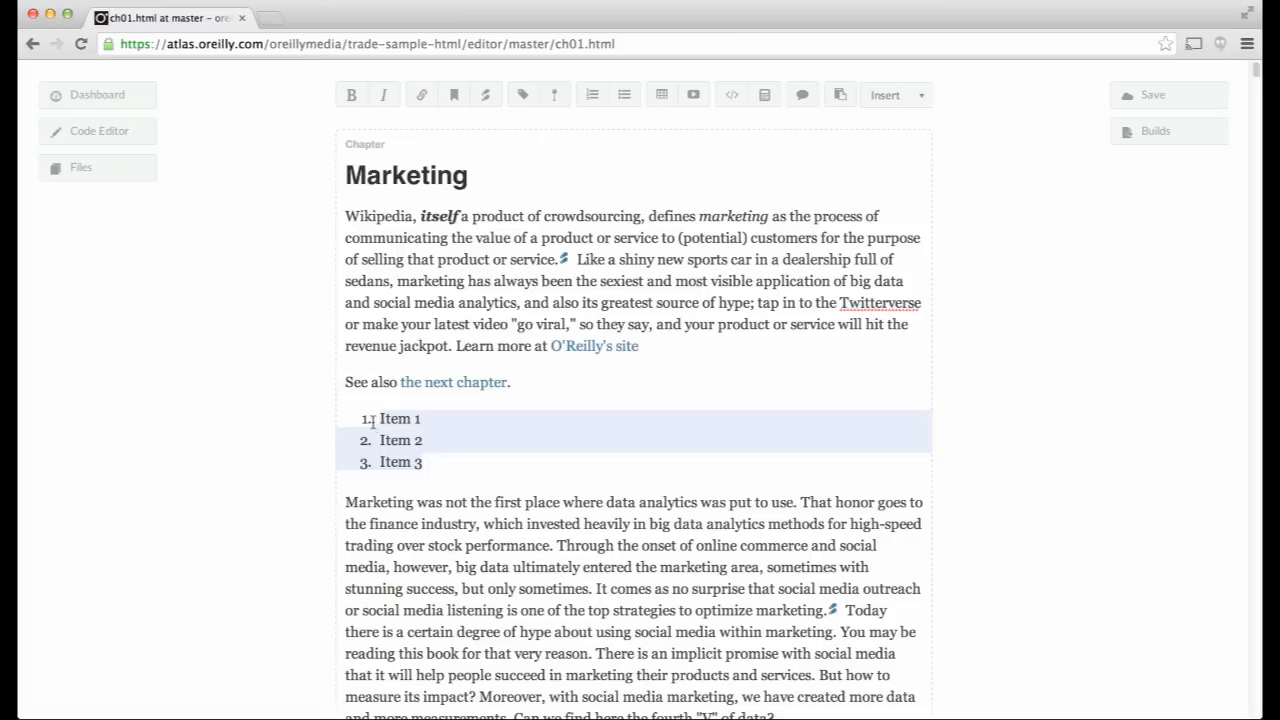
left_click(622, 96)
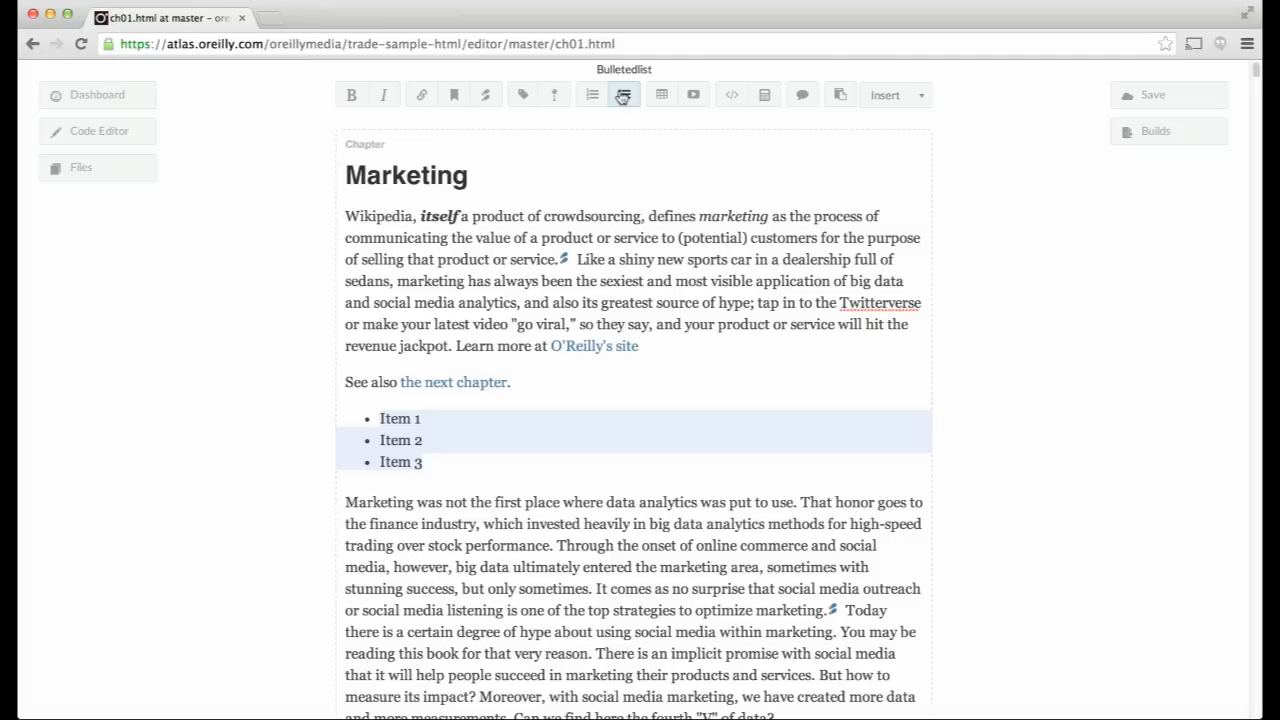
left_click(622, 96)
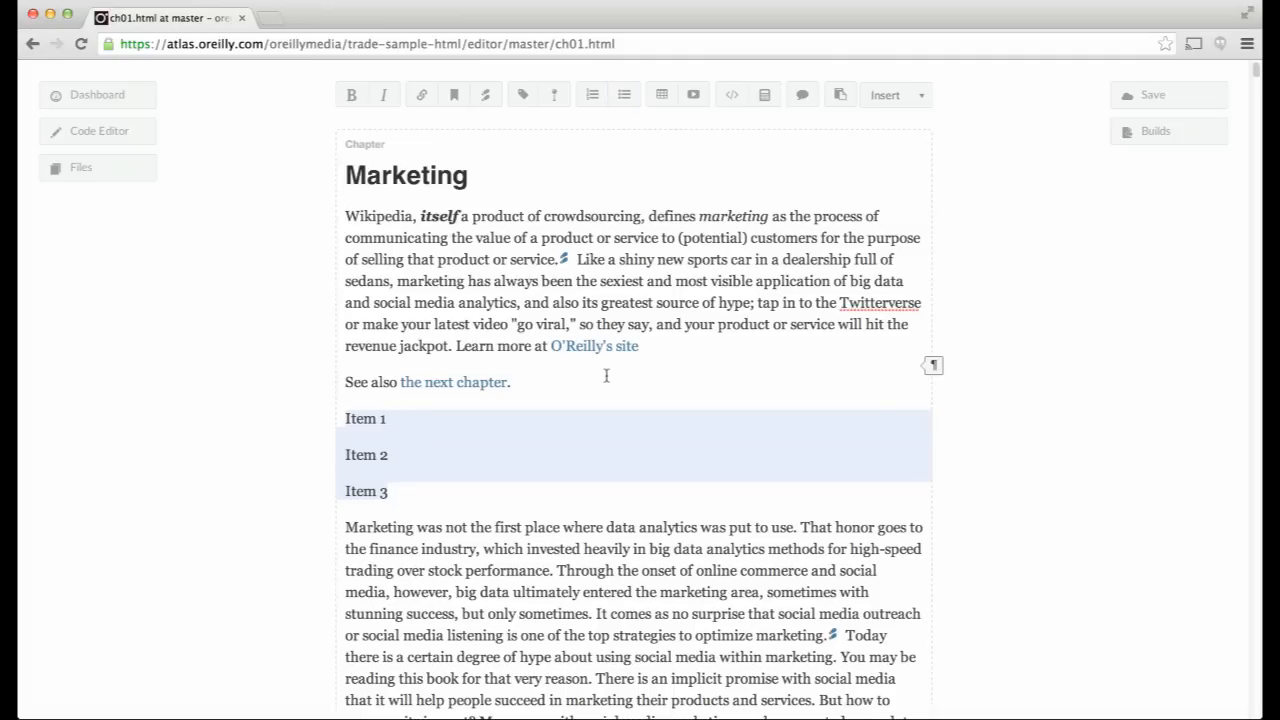
key("BackSpace")
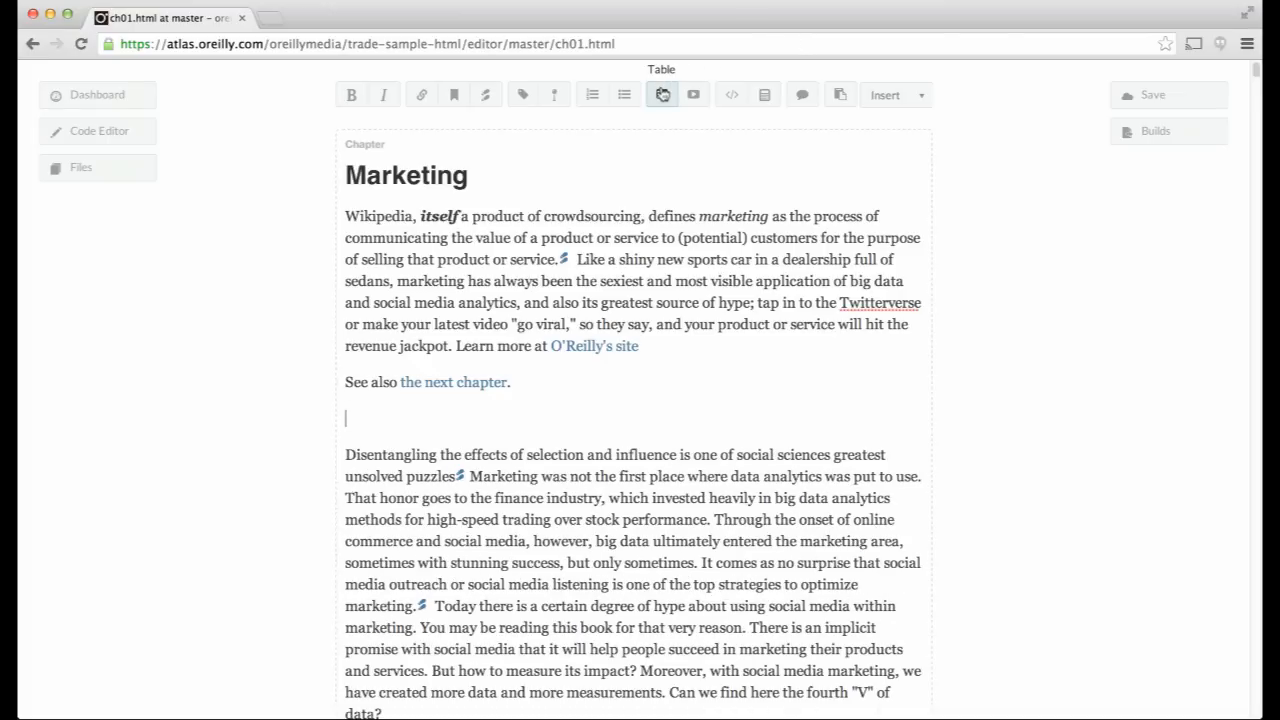
- Insert a 2-row, 3-column table 200 high, captioned 'This is the table caption', summary 'Important data in tabular form'
left_click(662, 94)
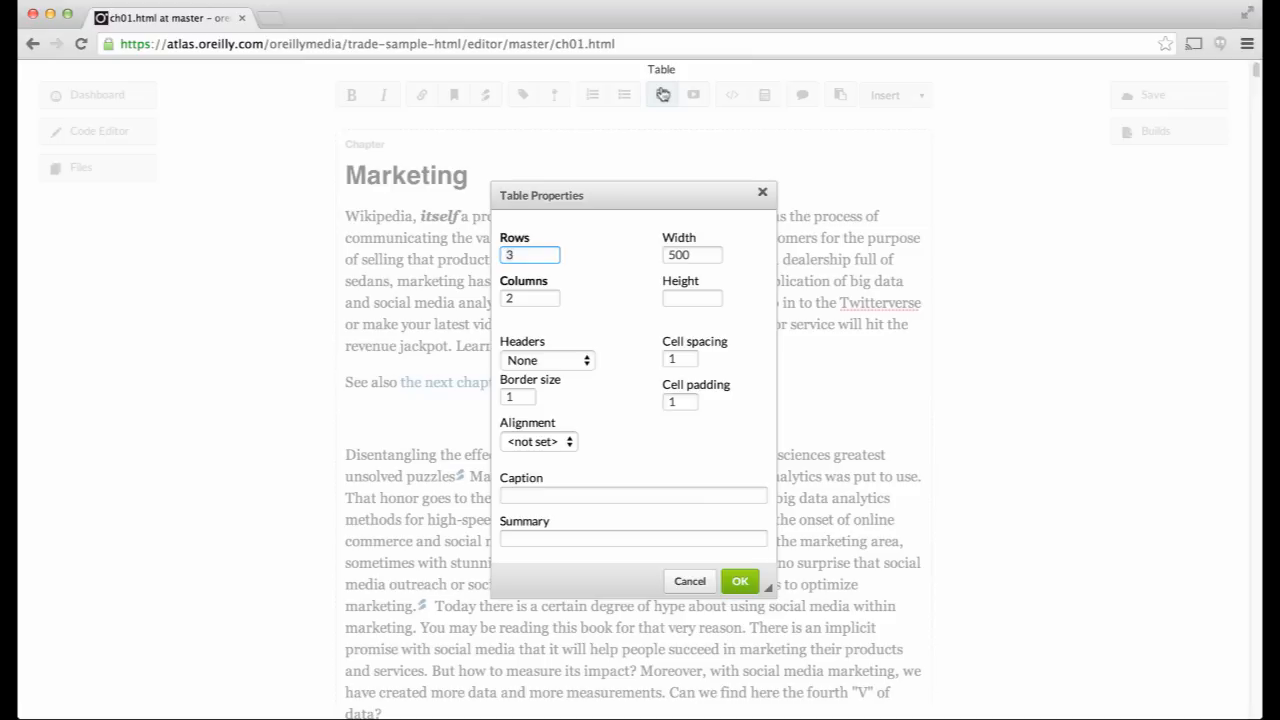
key("BackSpace")
type("2")
key("Tab")
type("3")
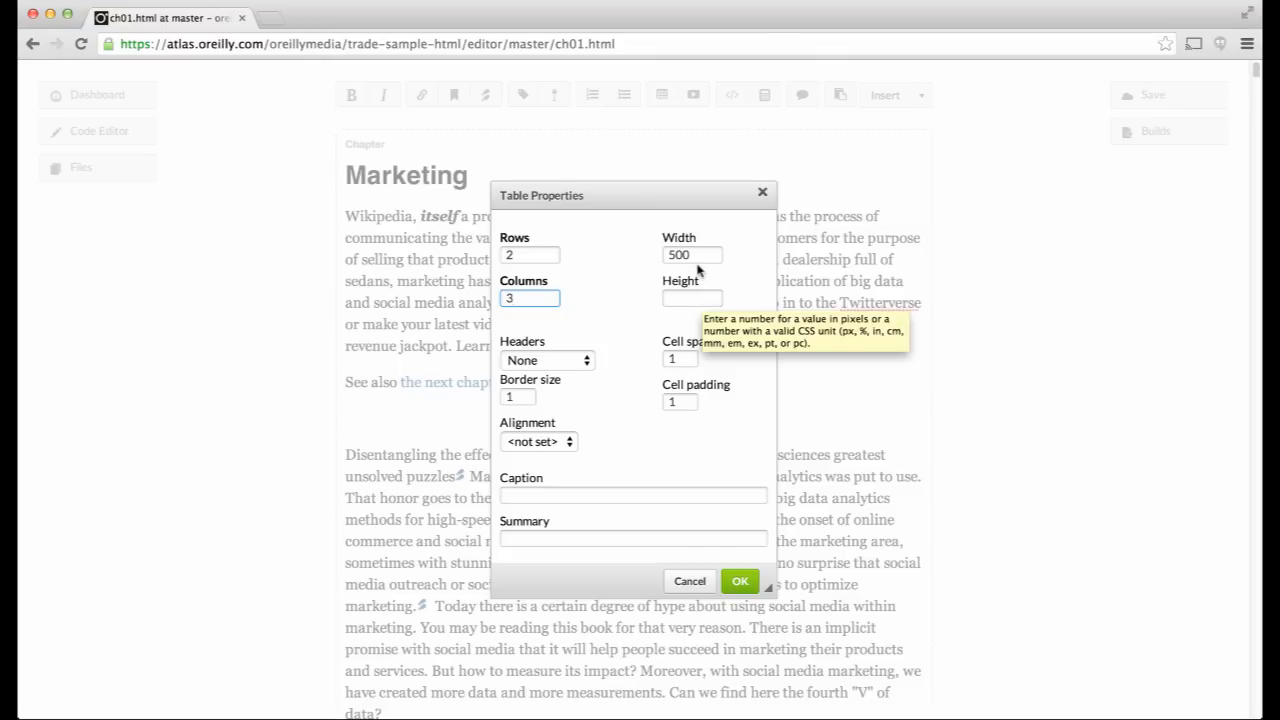
left_click(692, 304)
type("200")
left_click(537, 497)
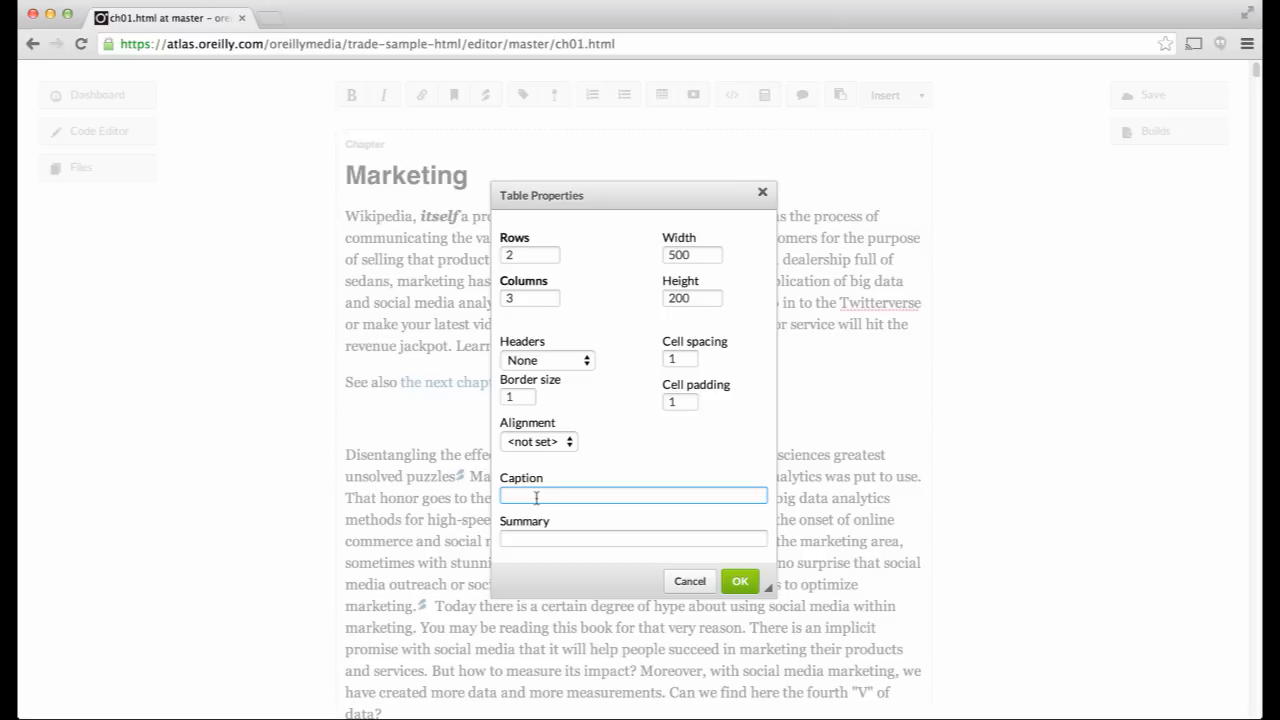
type("This is the table caption")
key("Tab")
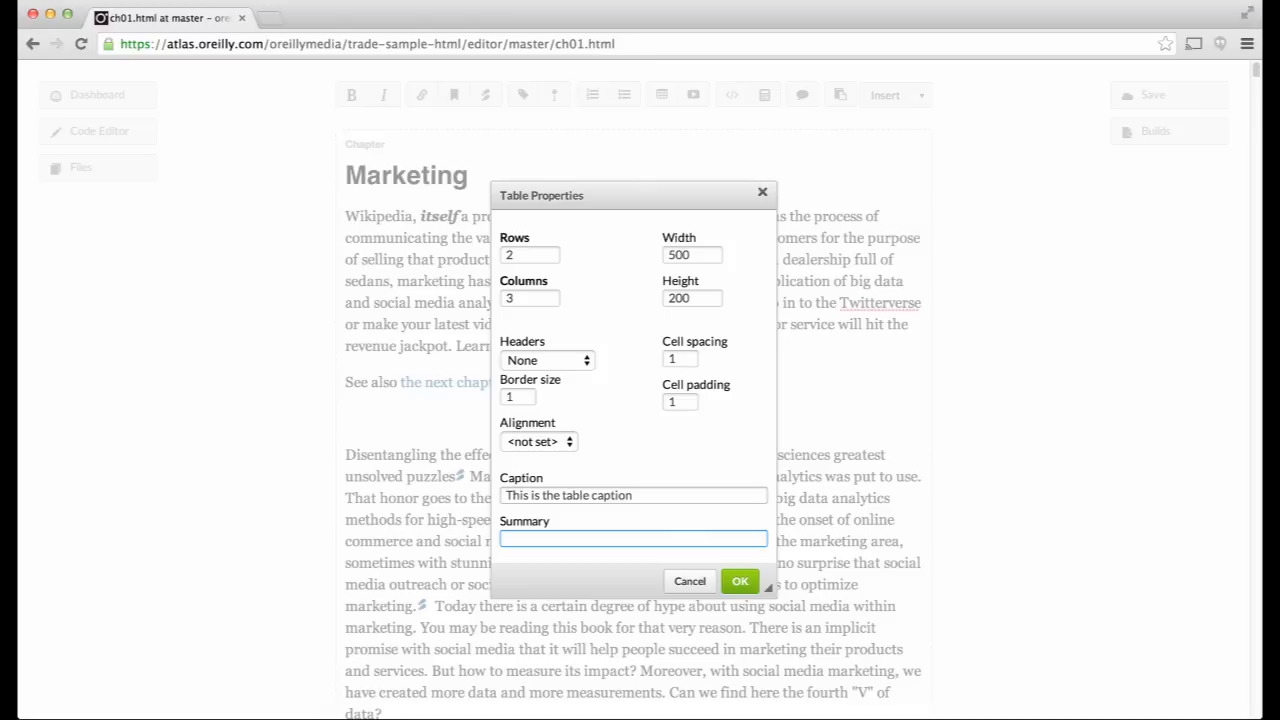
type("Important data in tabular form")
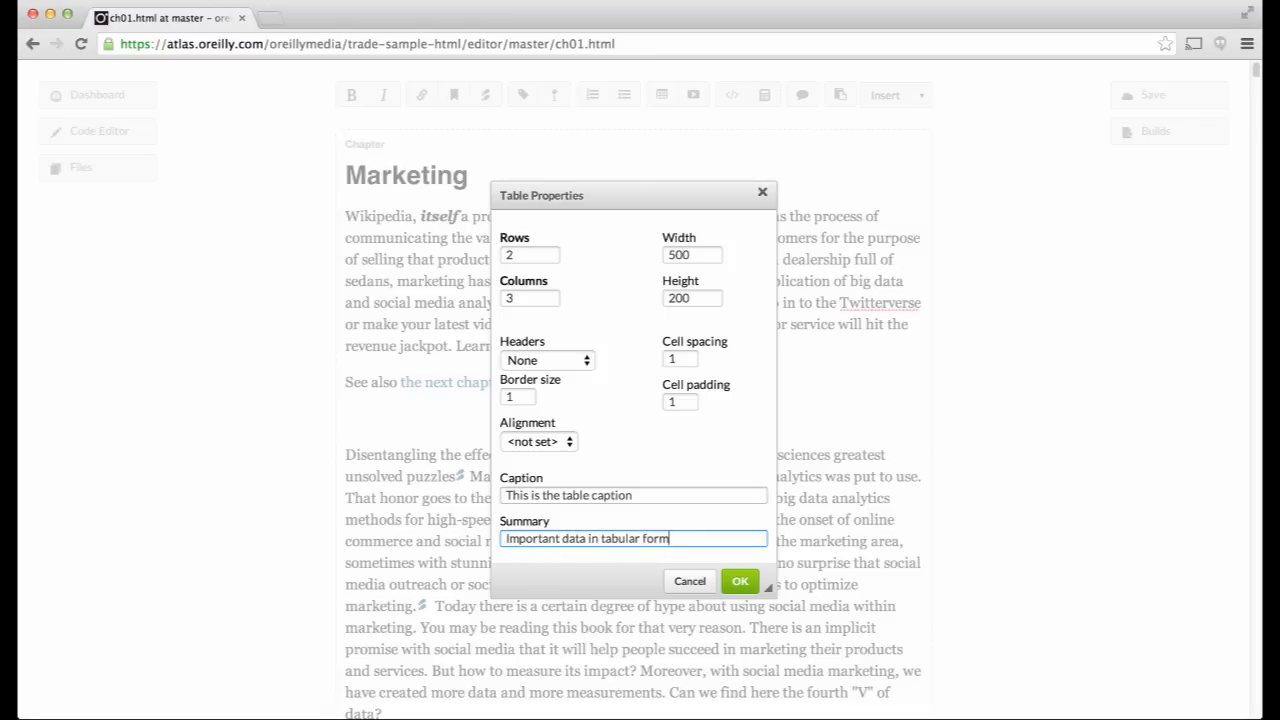
left_click(742, 582)
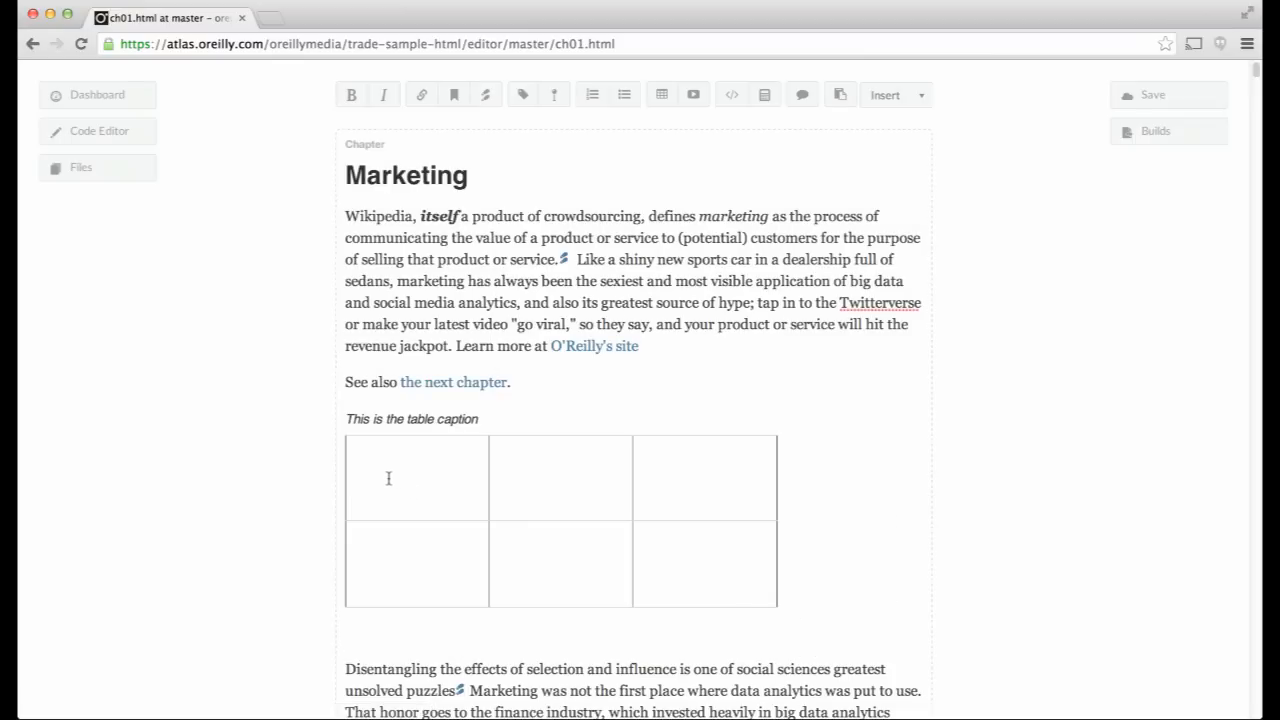
- Type Cell 1 through Cell 4 into the table cells
type("Cell 1 ")
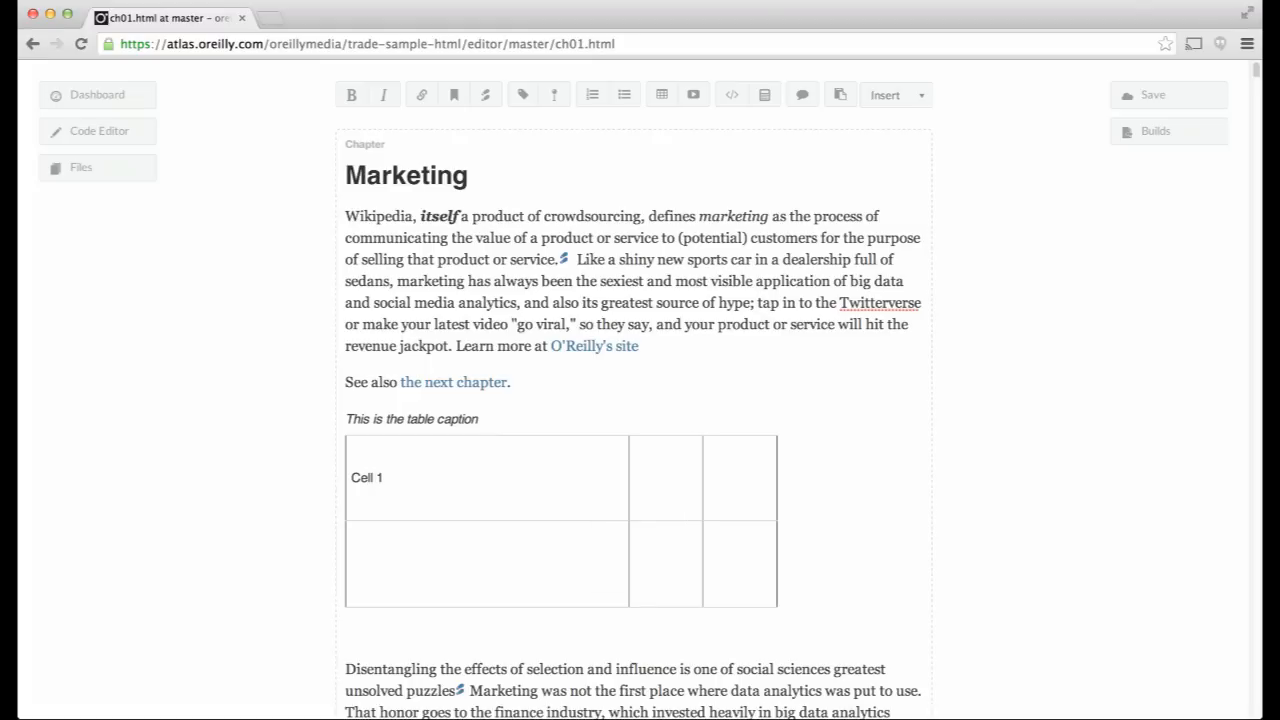
type("Cell 2 ")
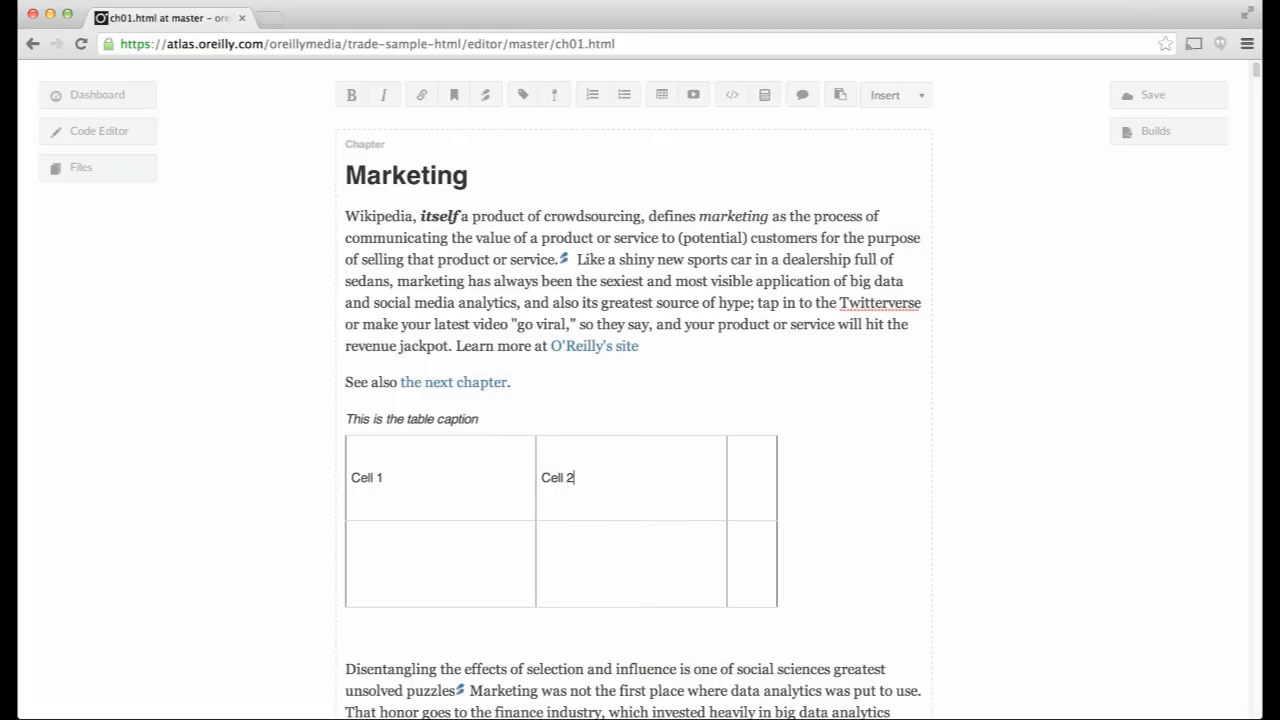
type("Cell 3")
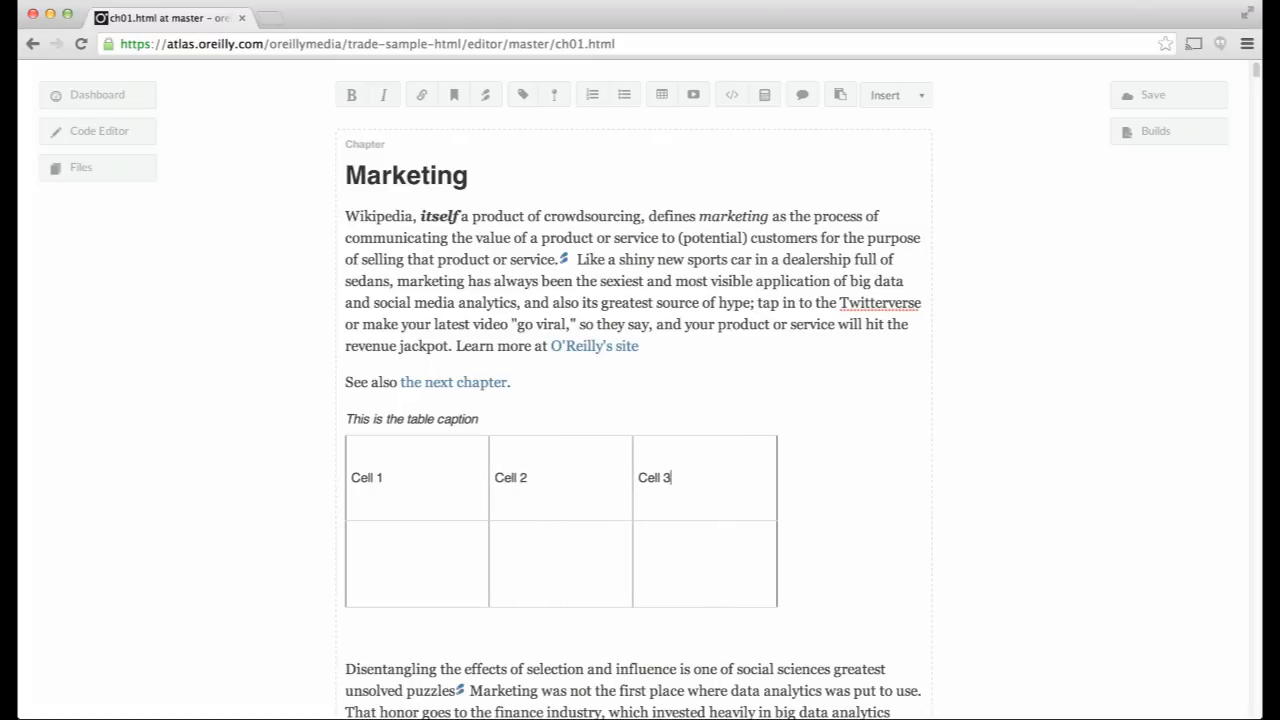
key("Tab")
type("Cell 4")
left_click(507, 556)
- Make the word Cell bold in the first cell and italic in the second
double_click(361, 477)
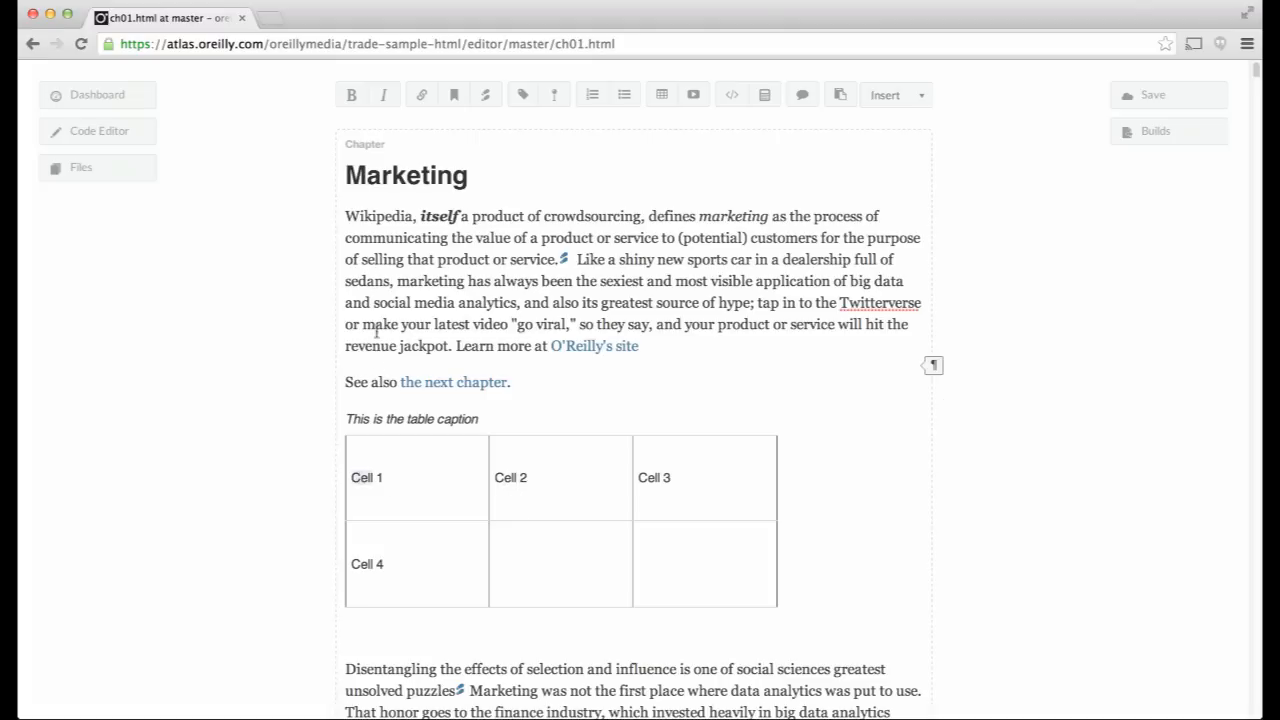
left_click(351, 95)
double_click(505, 477)
left_click(383, 95)
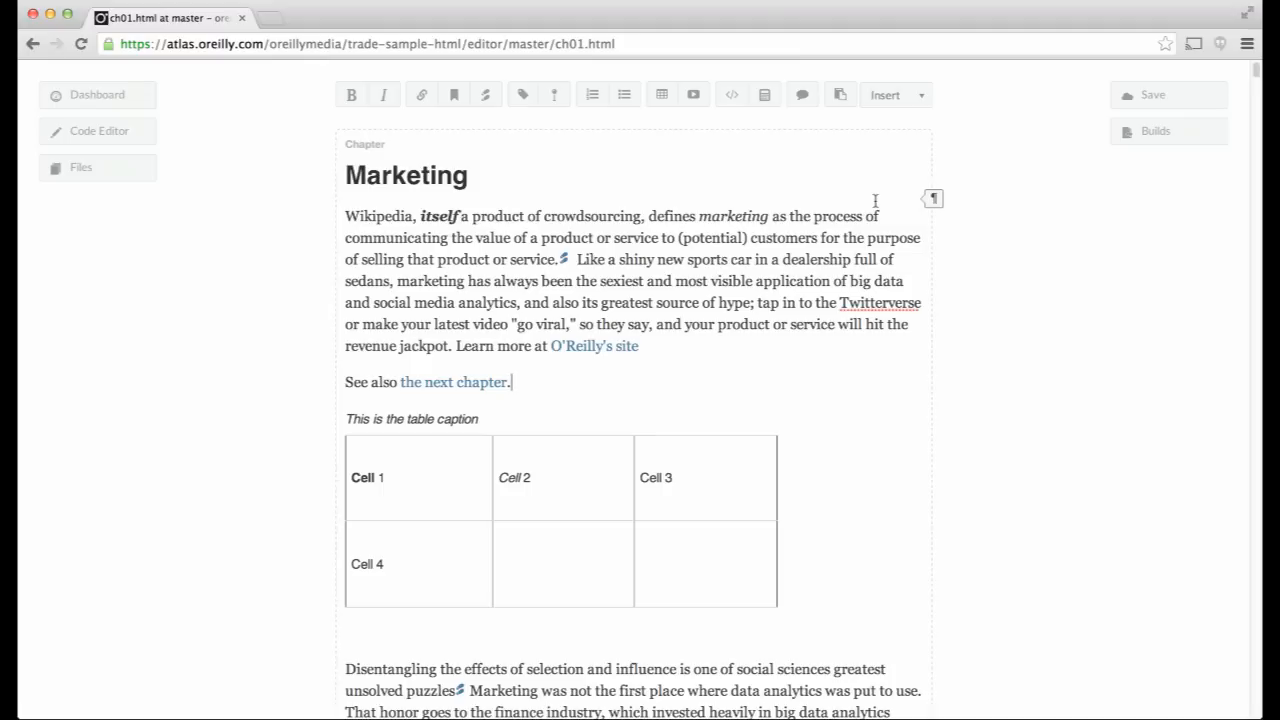
key("Return")
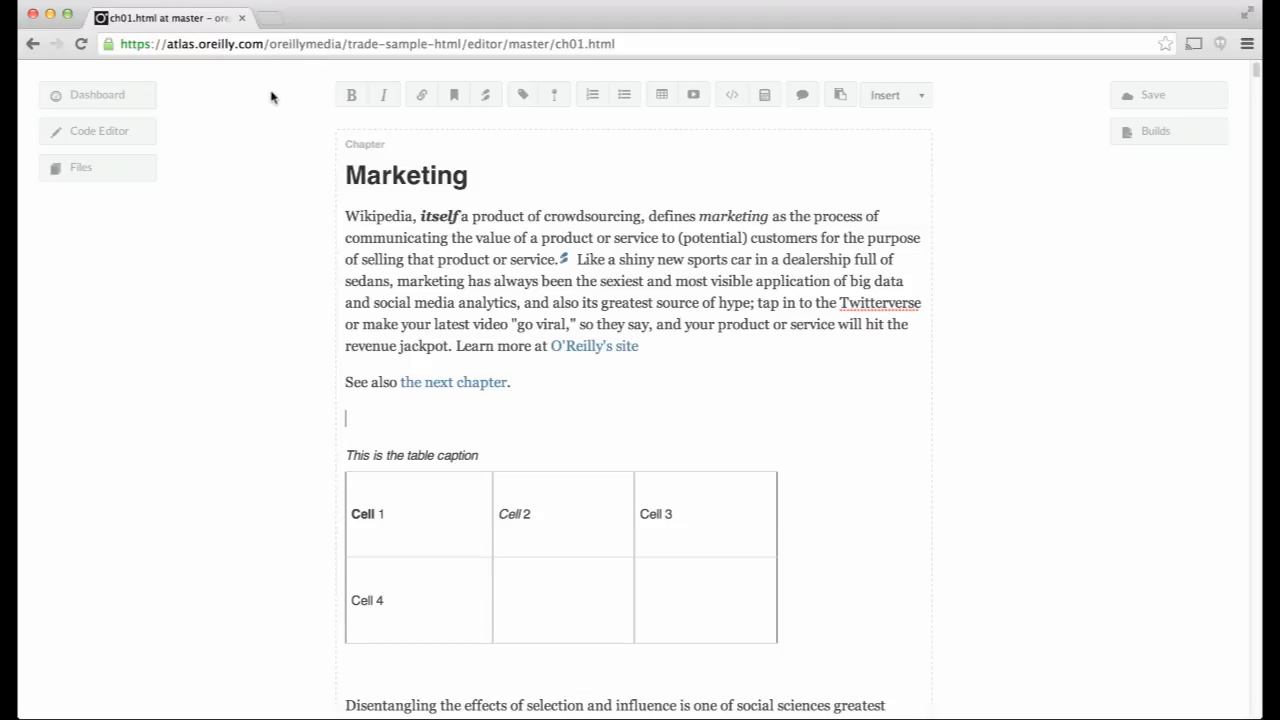
- Insert the world map image from images/ and change its caption to 'Global data'
left_click(113, 176)
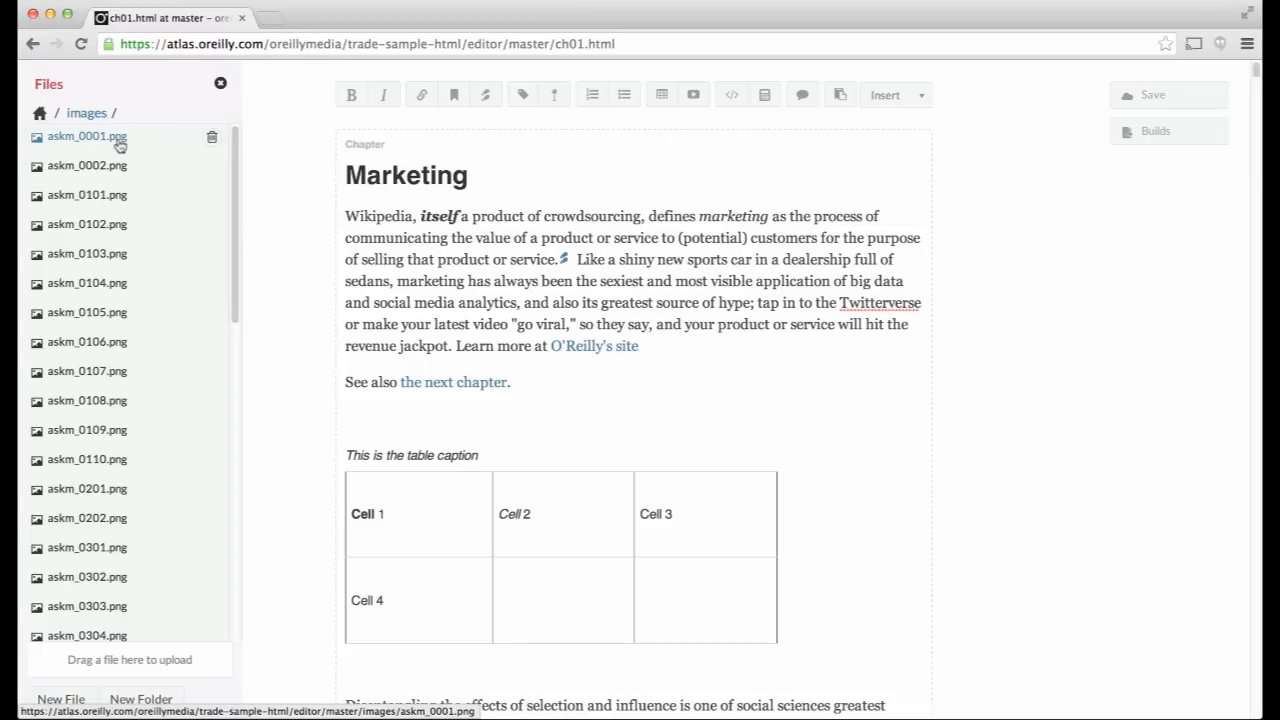
left_click(222, 86)
scroll(447, 562, "down", 2)
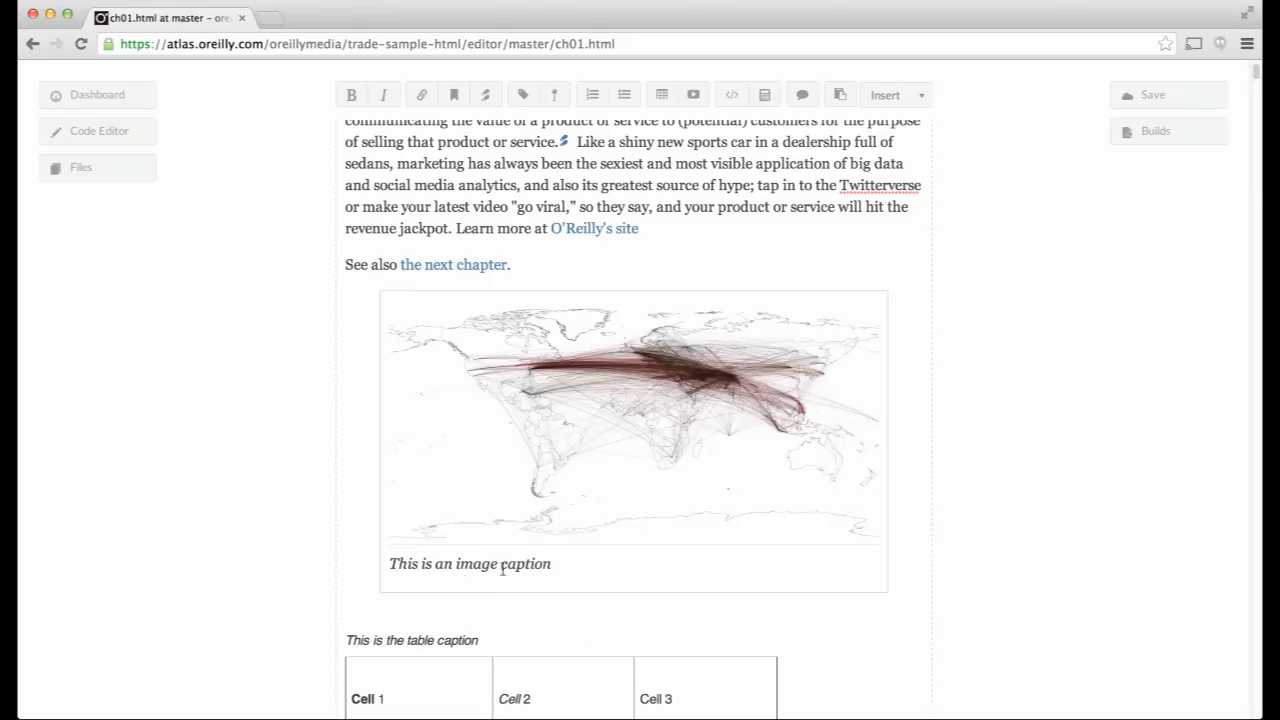
left_click_drag(564, 568, 390, 567)
type("Global data")
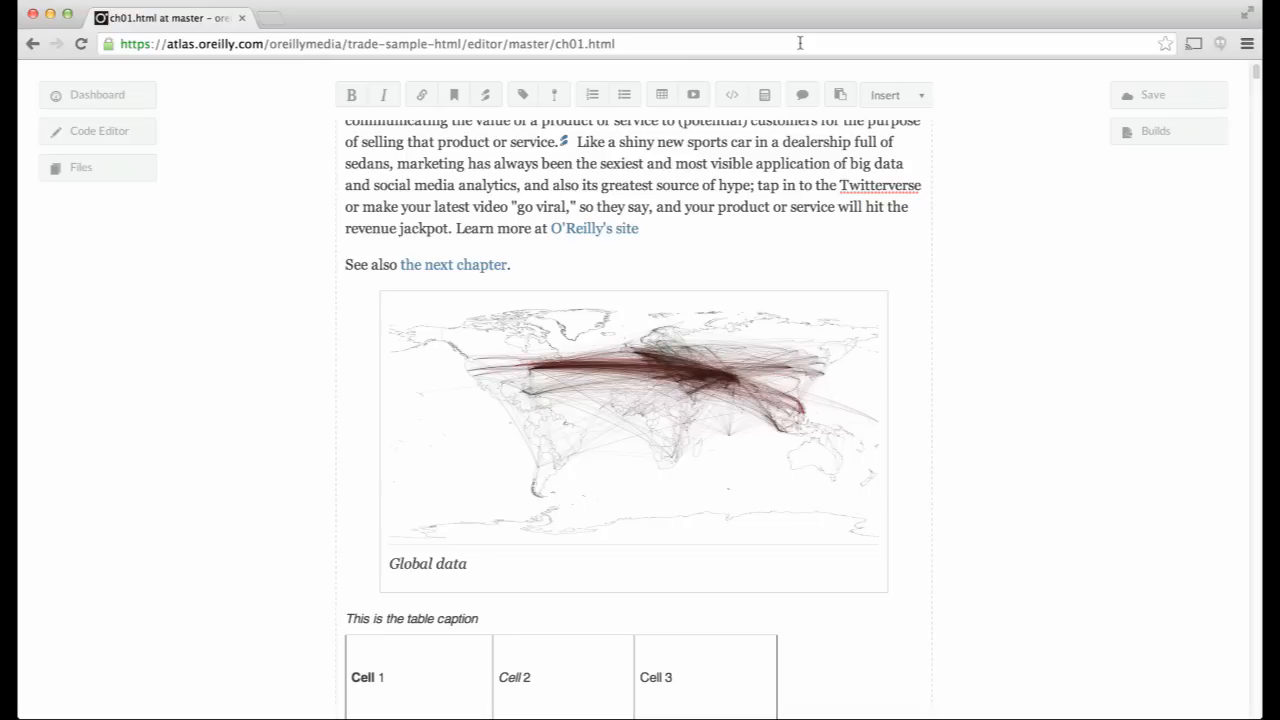
left_click(597, 262)
key("Return")
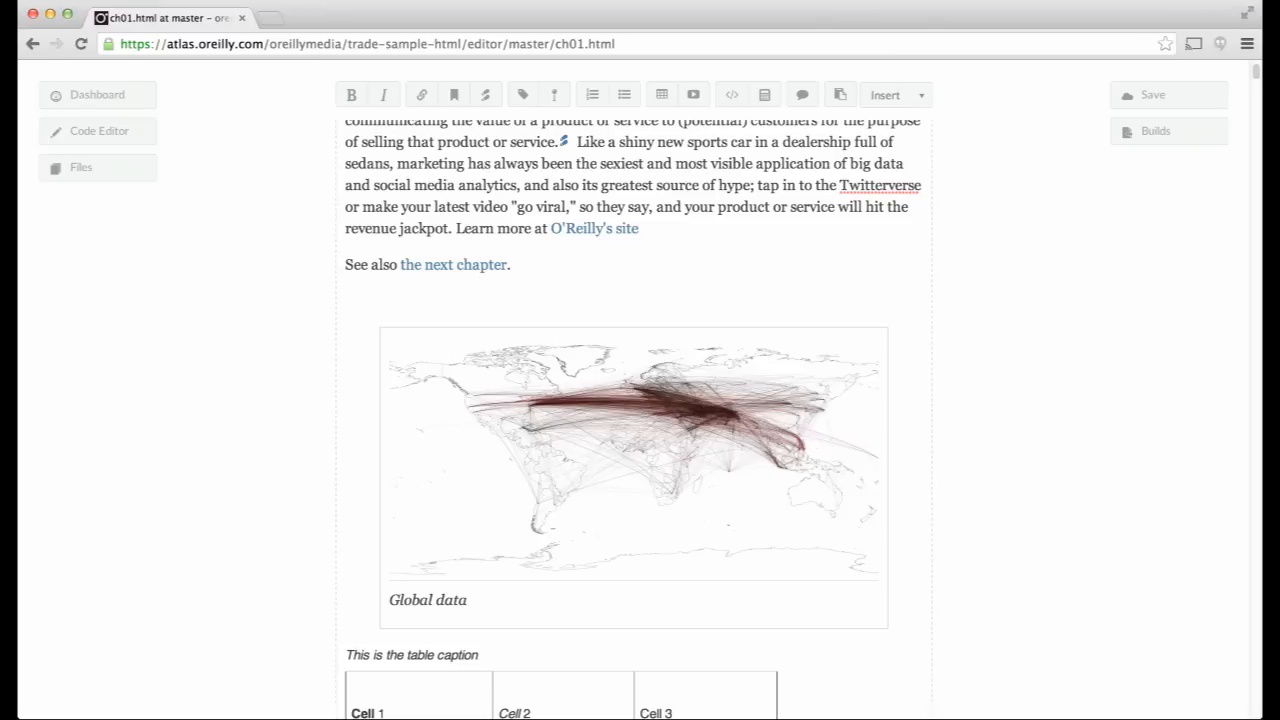
- Drop Cartoon_Cat_Sleeping.png into the chapter and caption it 'The cat is sleeping!!!'
left_click(50, 716)
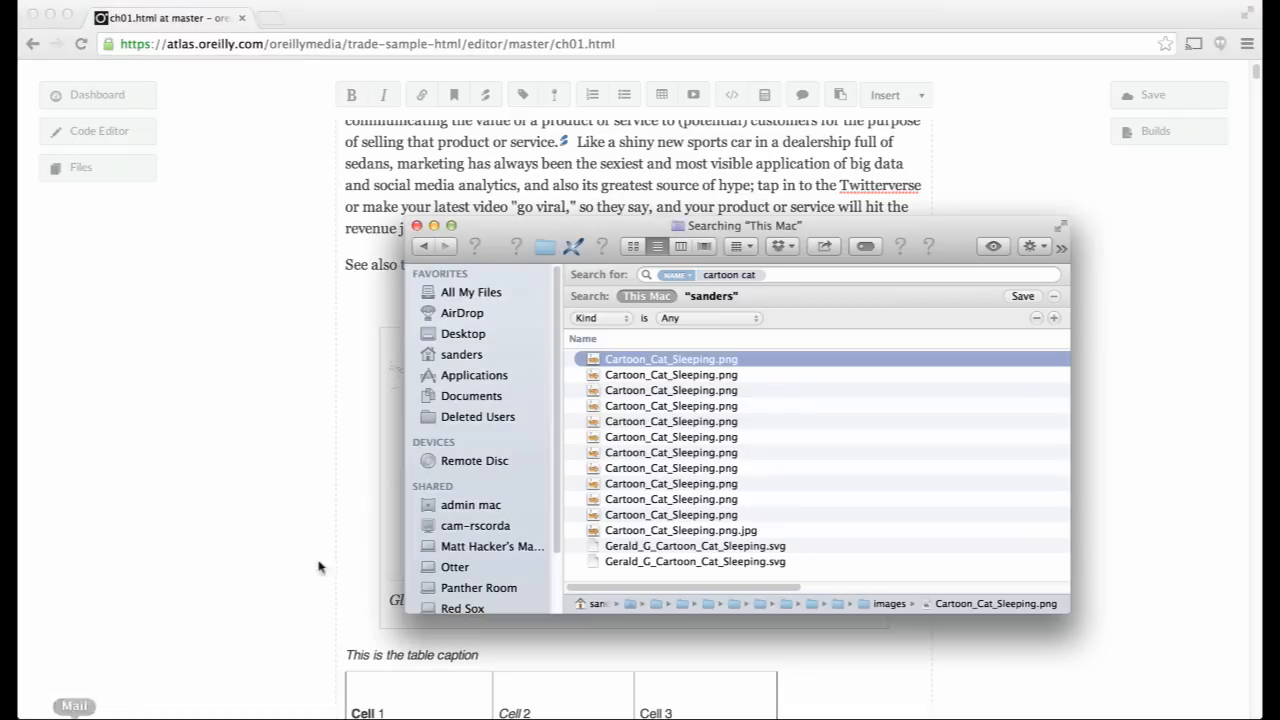
left_click_drag(587, 362, 366, 306)
left_click(305, 323)
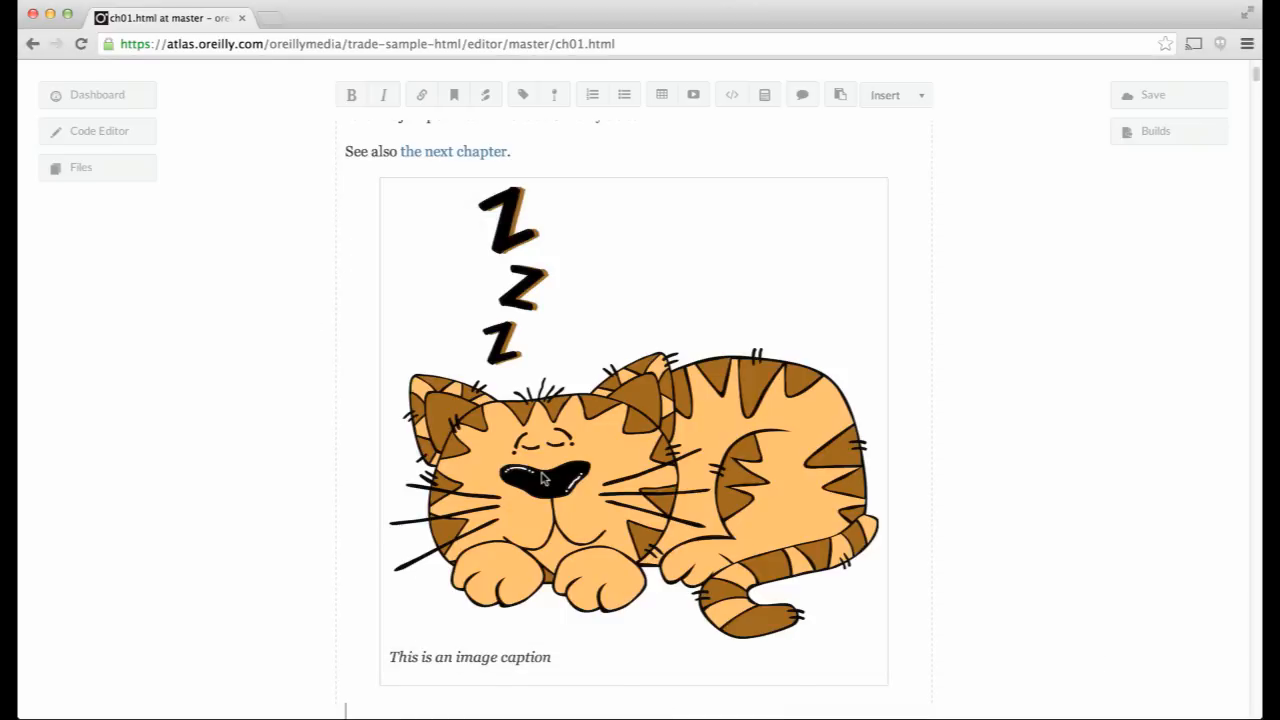
left_click_drag(556, 659, 391, 652)
type("The cat is sleeping!!!")
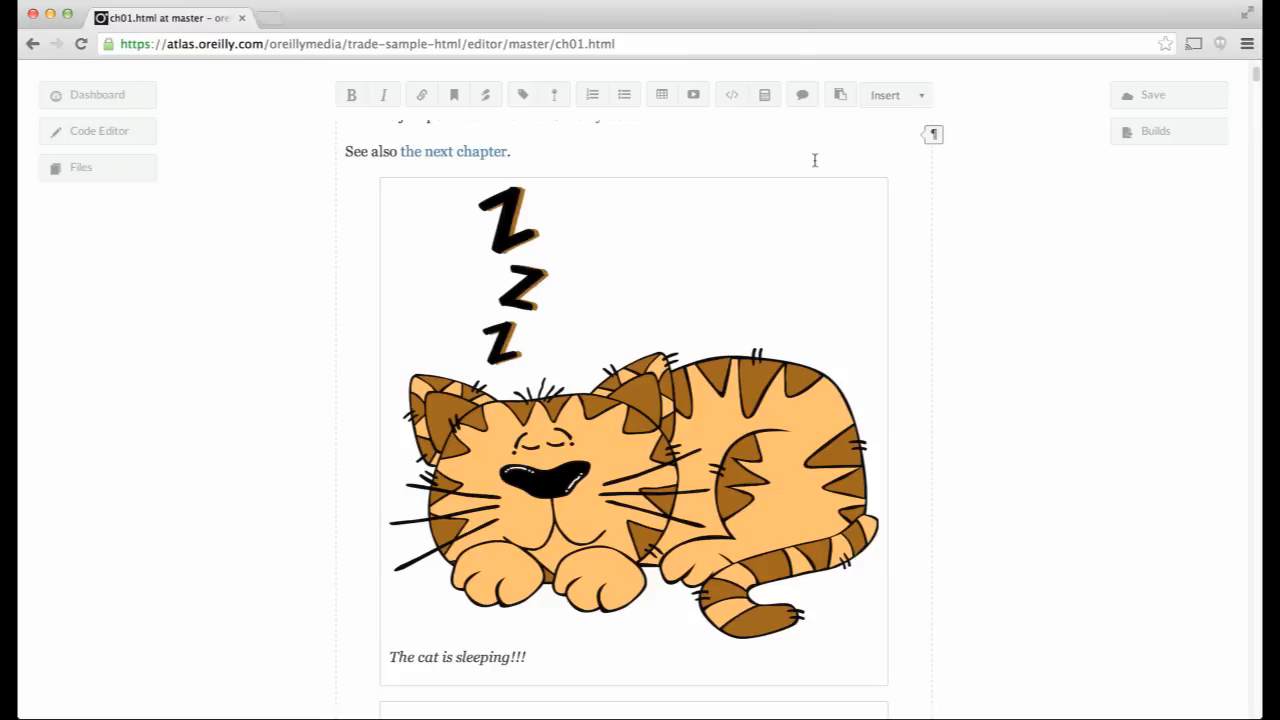
scroll(815, 160, "up", 3)
left_click(520, 382)
key("Return")
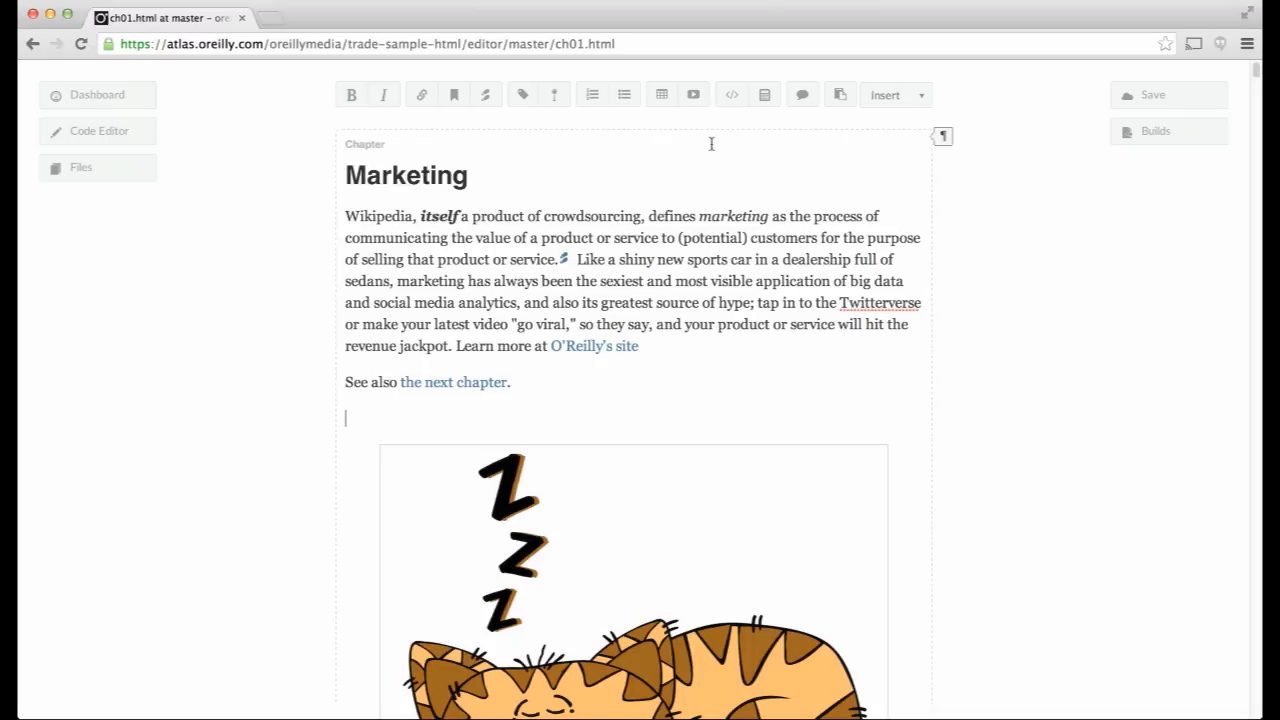
- Embed the Fluent 2014 YouTube talk by pasting its iframe code into Embed Media
left_click(695, 95)
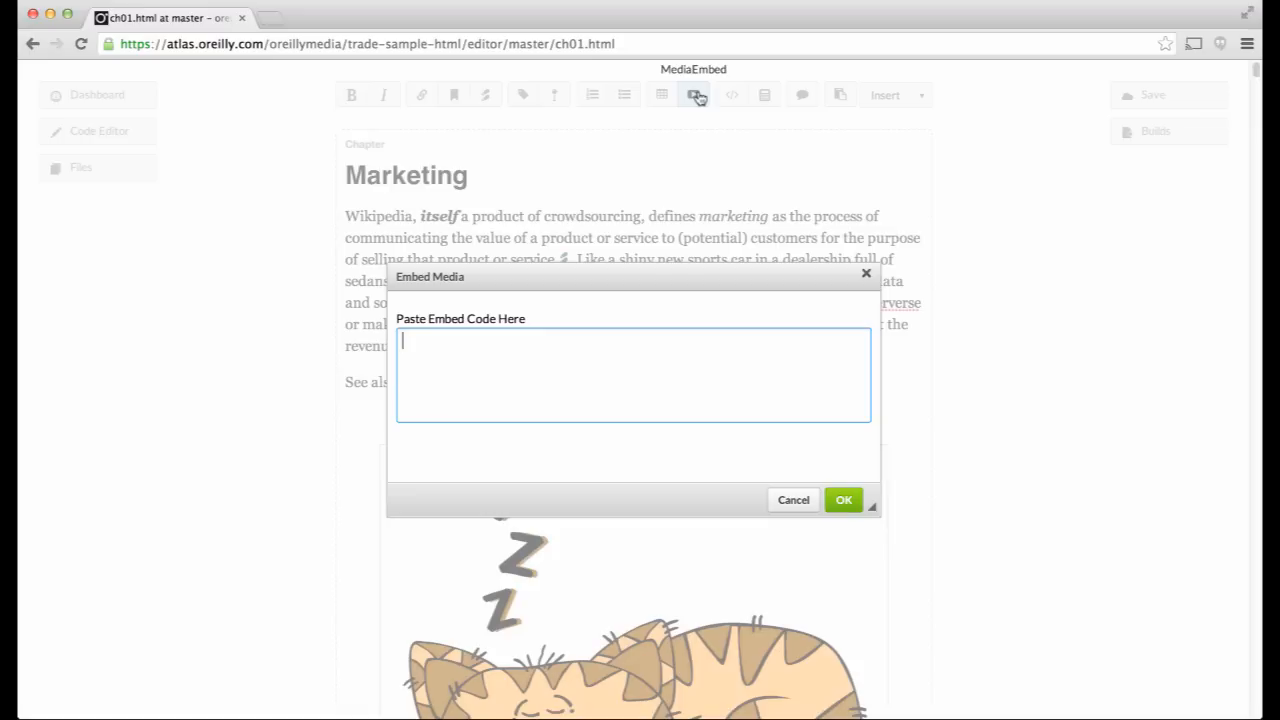
type("<iframe width=\"560\" height=\"315\" src=\"//www.youtube.com/embed/JSaMl2OKjfQ\" frameborder=\"0\" allowfullscreen></iframe>")
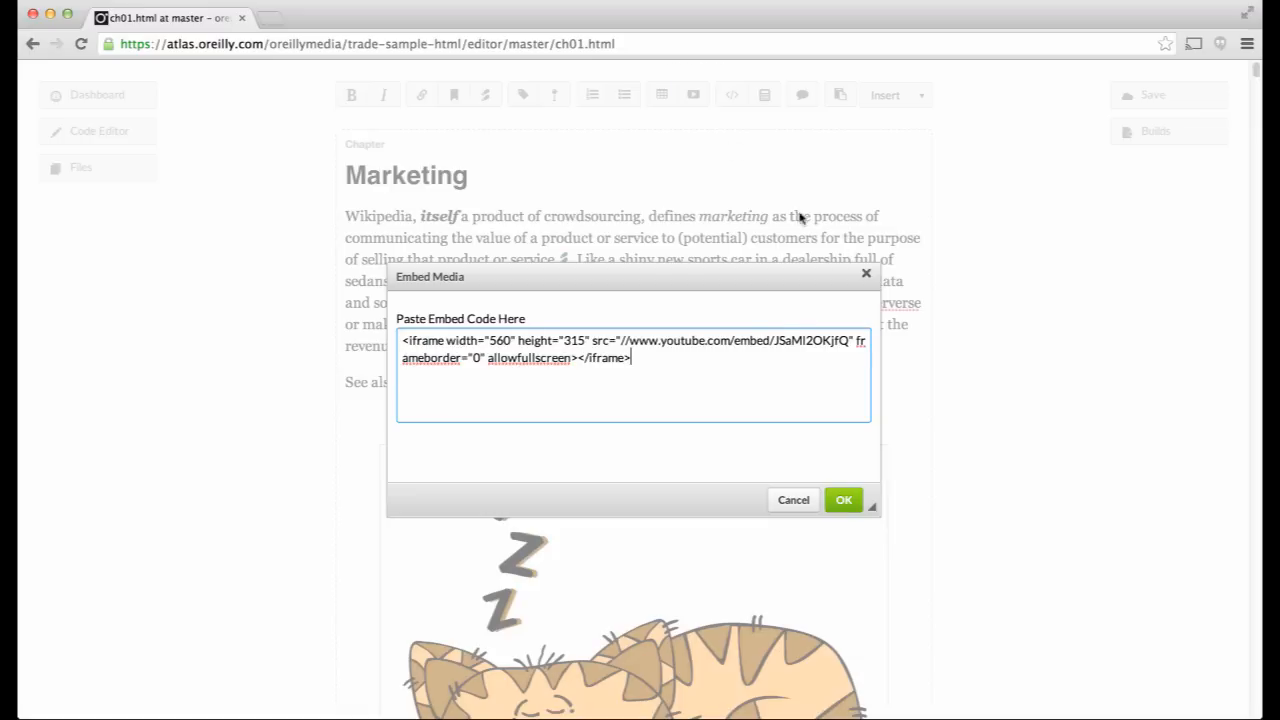
left_click(844, 500)
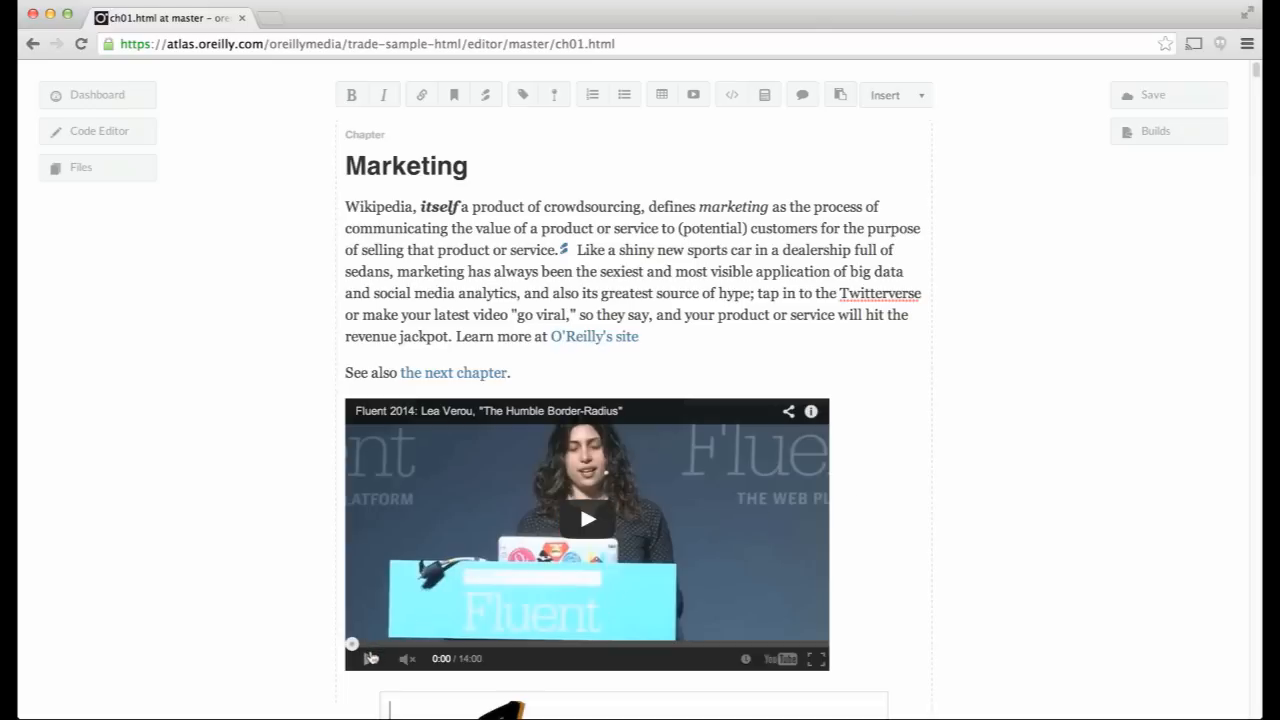
- Play and then pause the embedded video to check it works
left_click(370, 657)
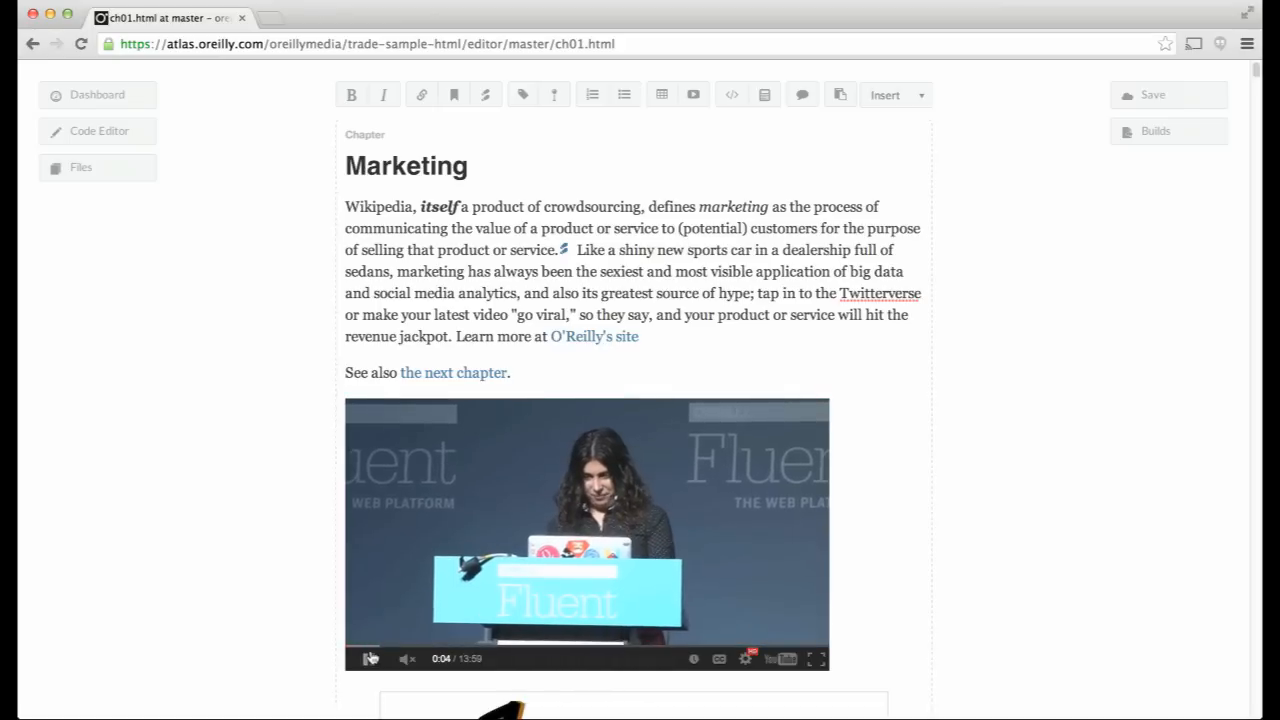
left_click(370, 657)
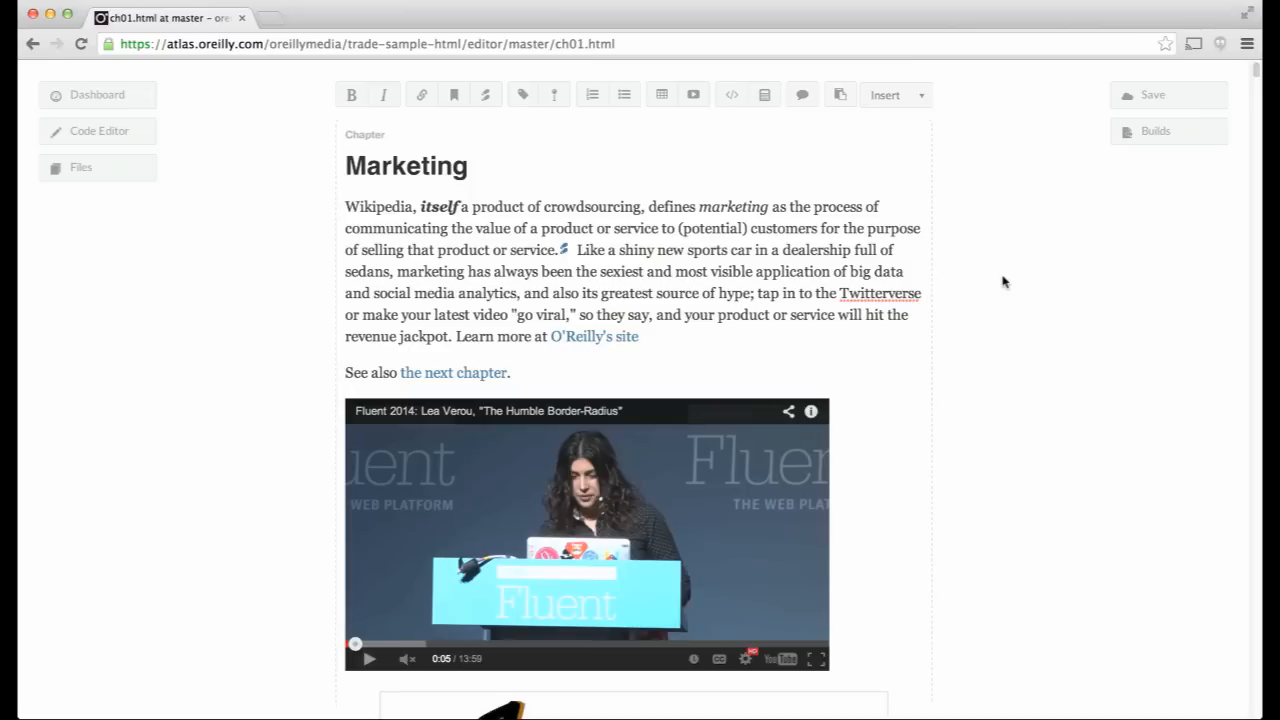
left_click(660, 370)
- Add a preformatted code block containing puts "Hello World" below the See also line
key("Return")
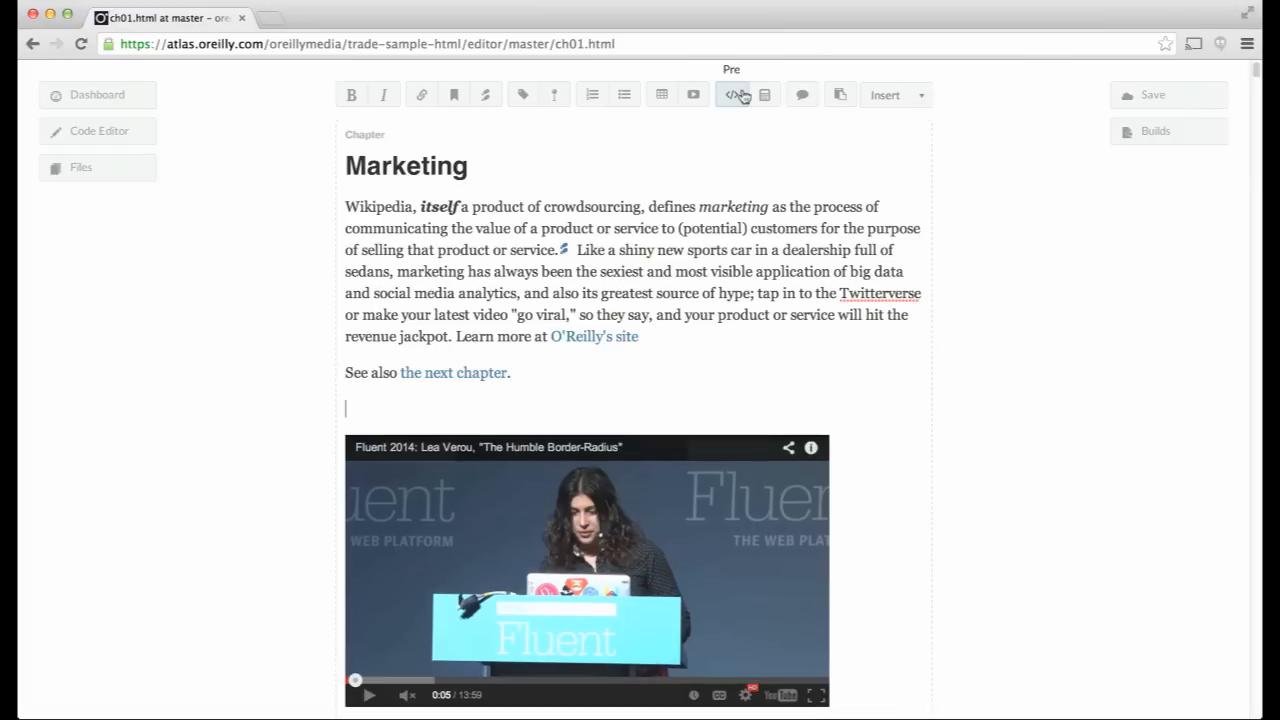
left_click(742, 95)
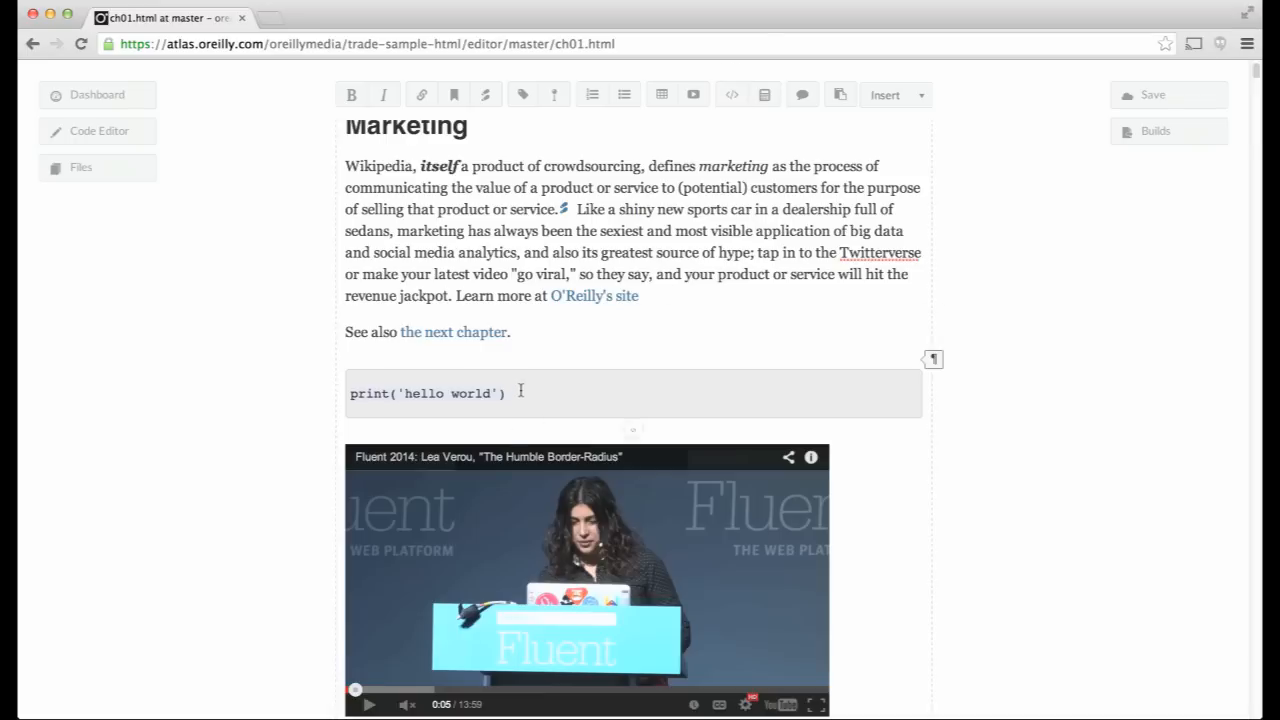
left_click_drag(375, 393, 348, 392)
type("puts")
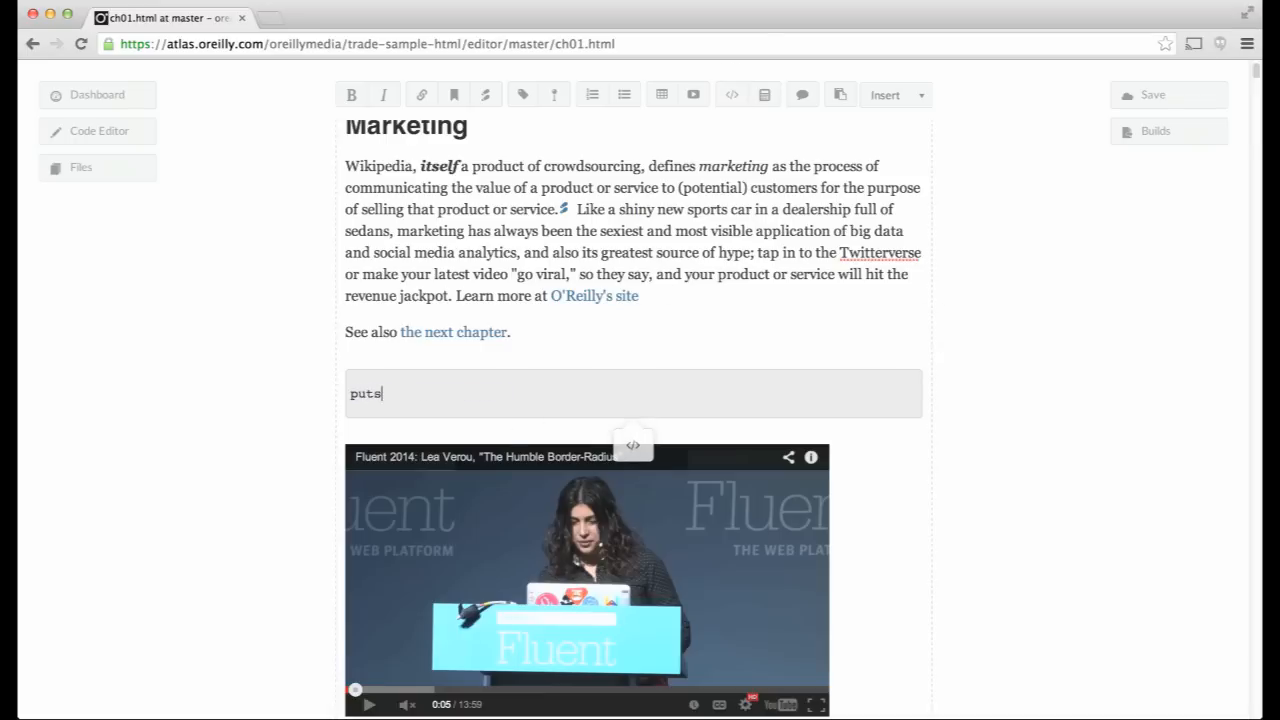
type(" \"Hello World\"")
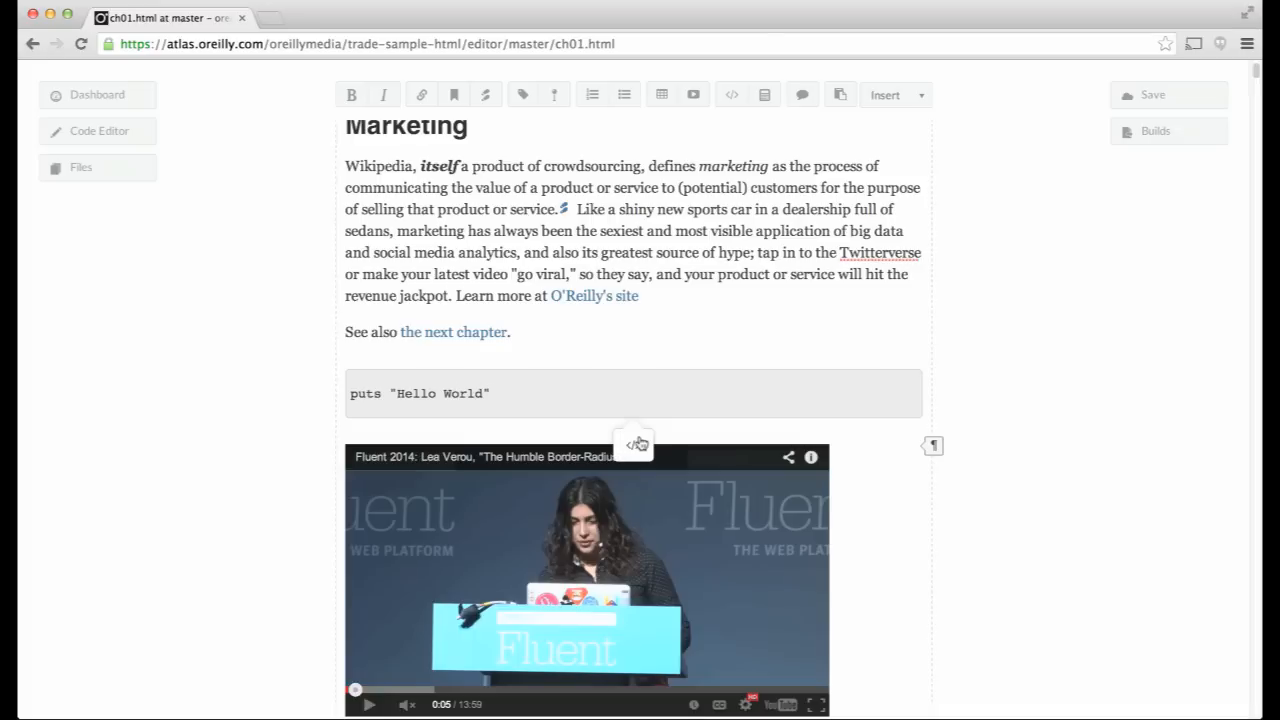
- Set the code block's language to ruby and mark it executable
left_click(638, 443)
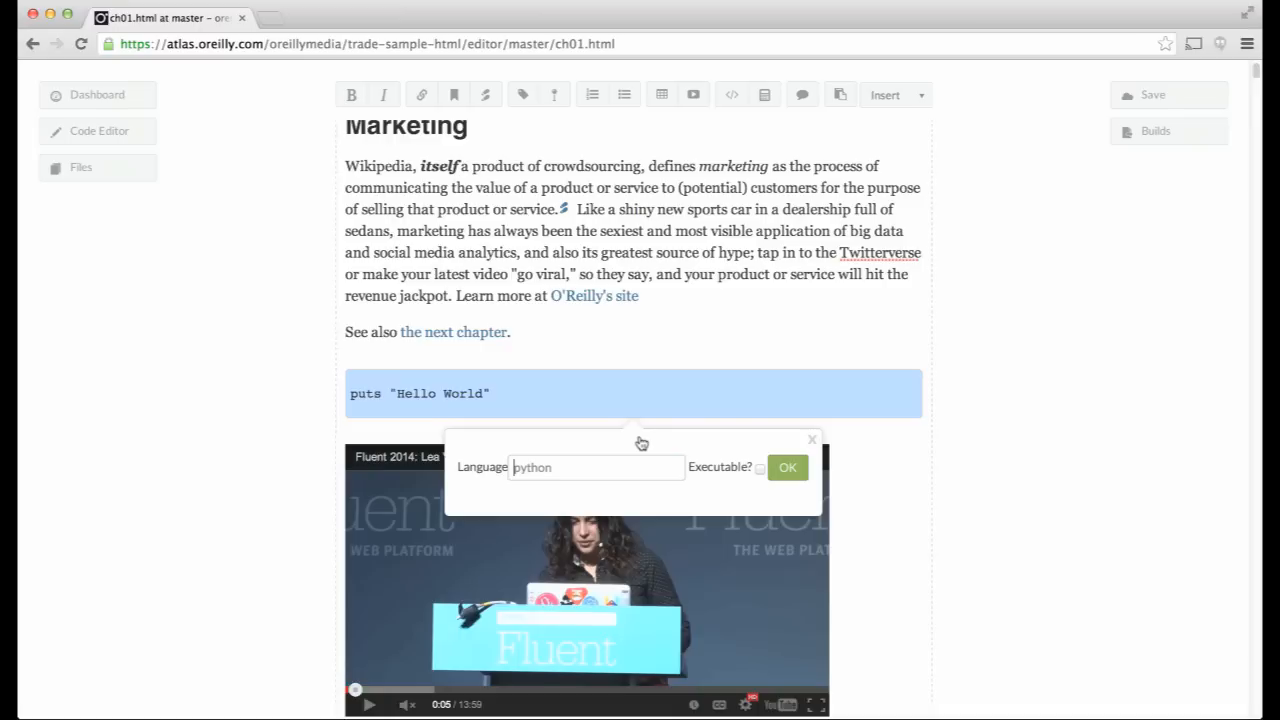
type("ruby")
left_click(760, 468)
left_click(788, 469)
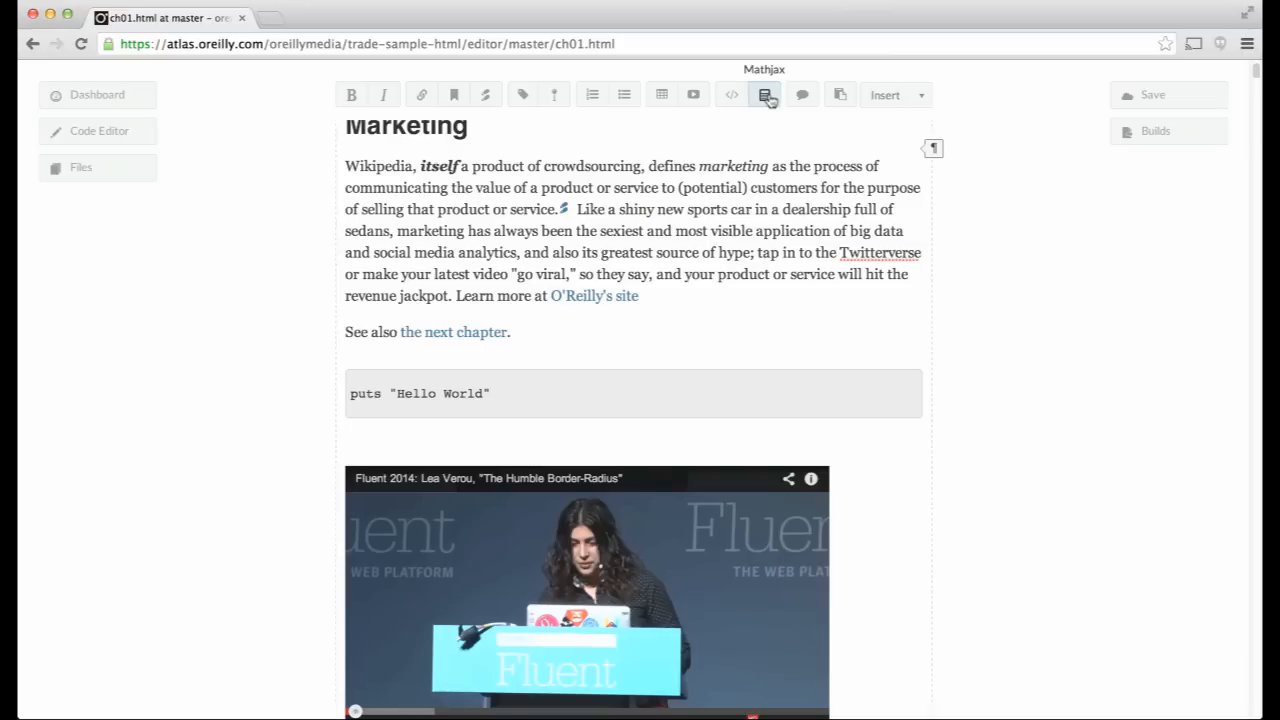
- Insert the TeX equation a^2+b^2=c^2 using the Mathjax editor
left_click(767, 98)
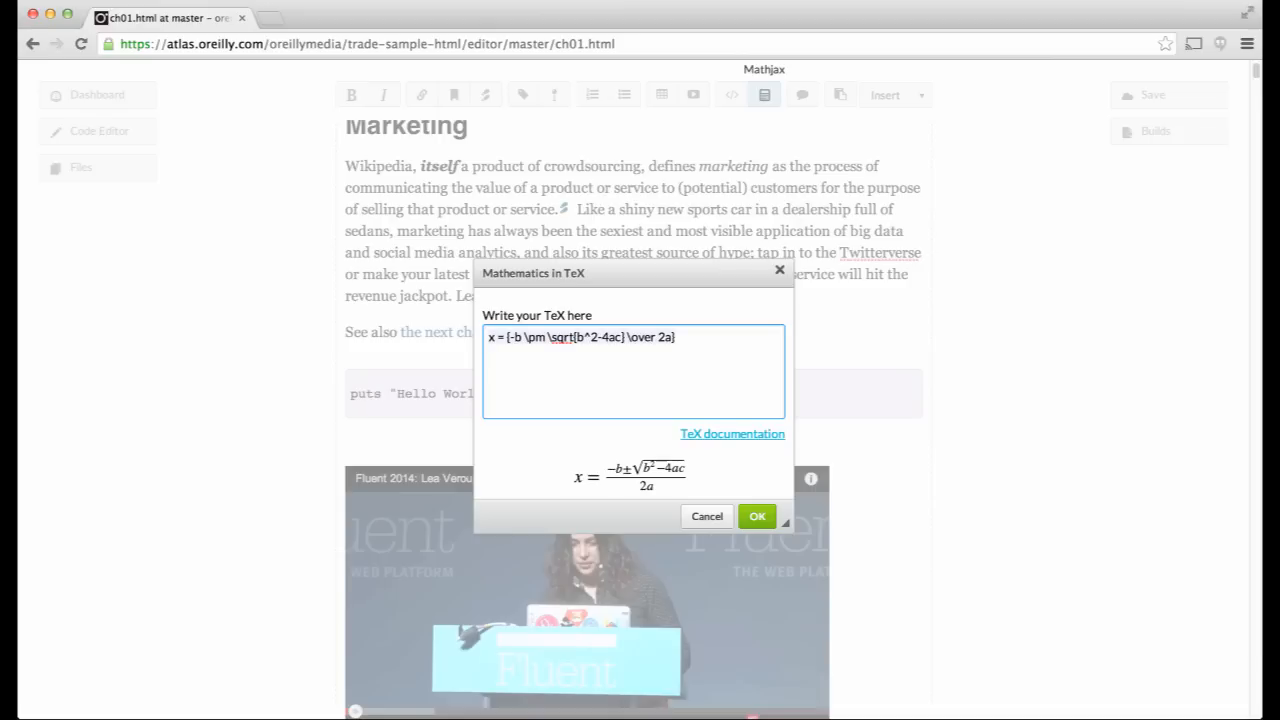
key("super+a")
type("a^2+b")
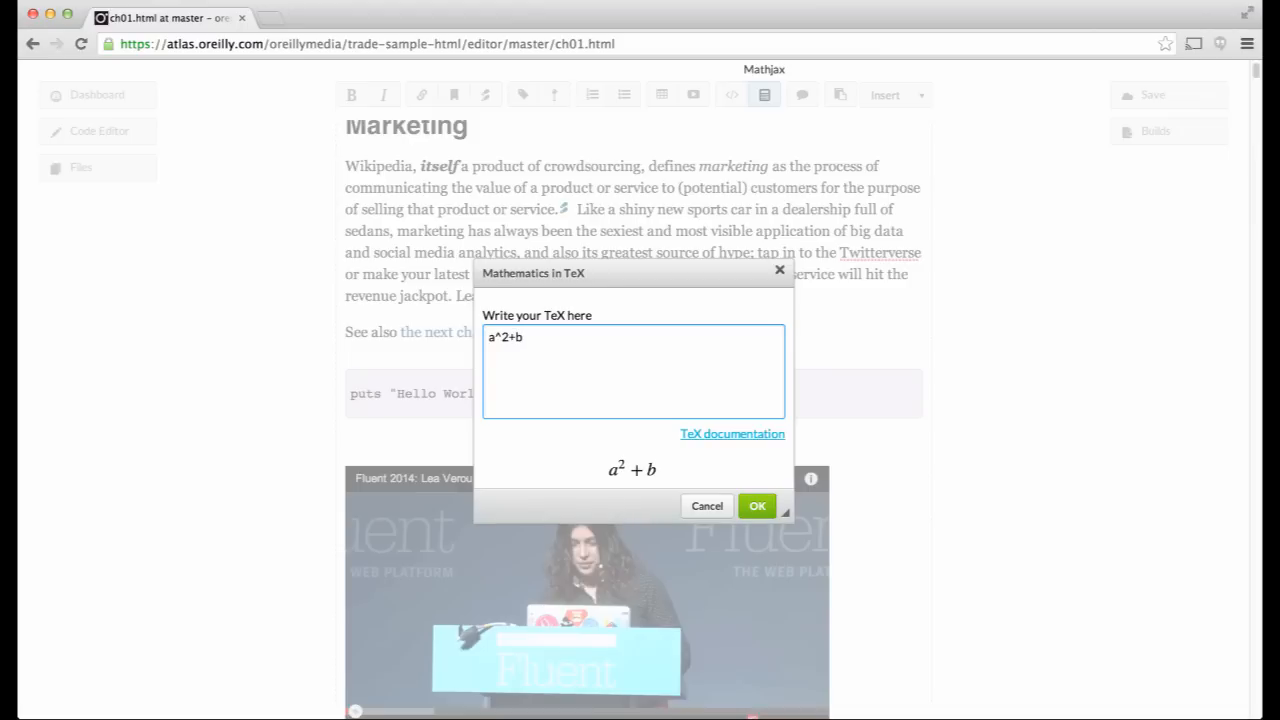
type("^2=c^2")
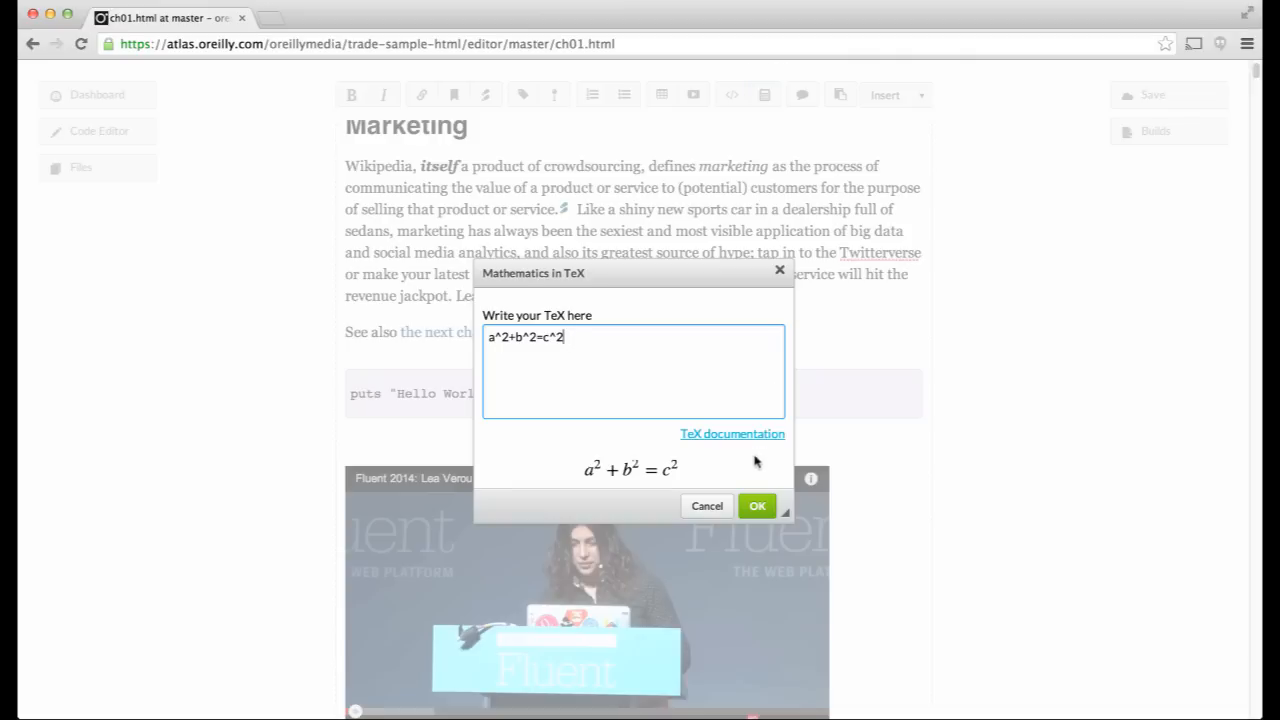
left_click(755, 505)
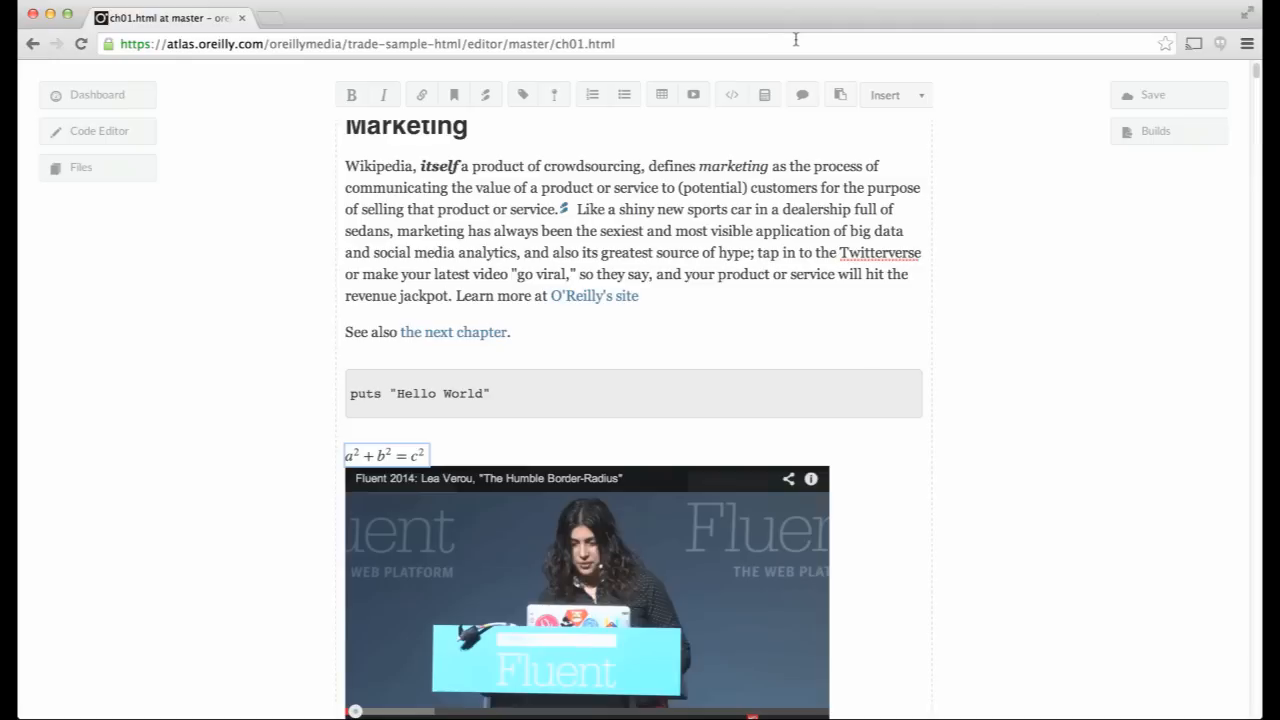
left_click(448, 295)
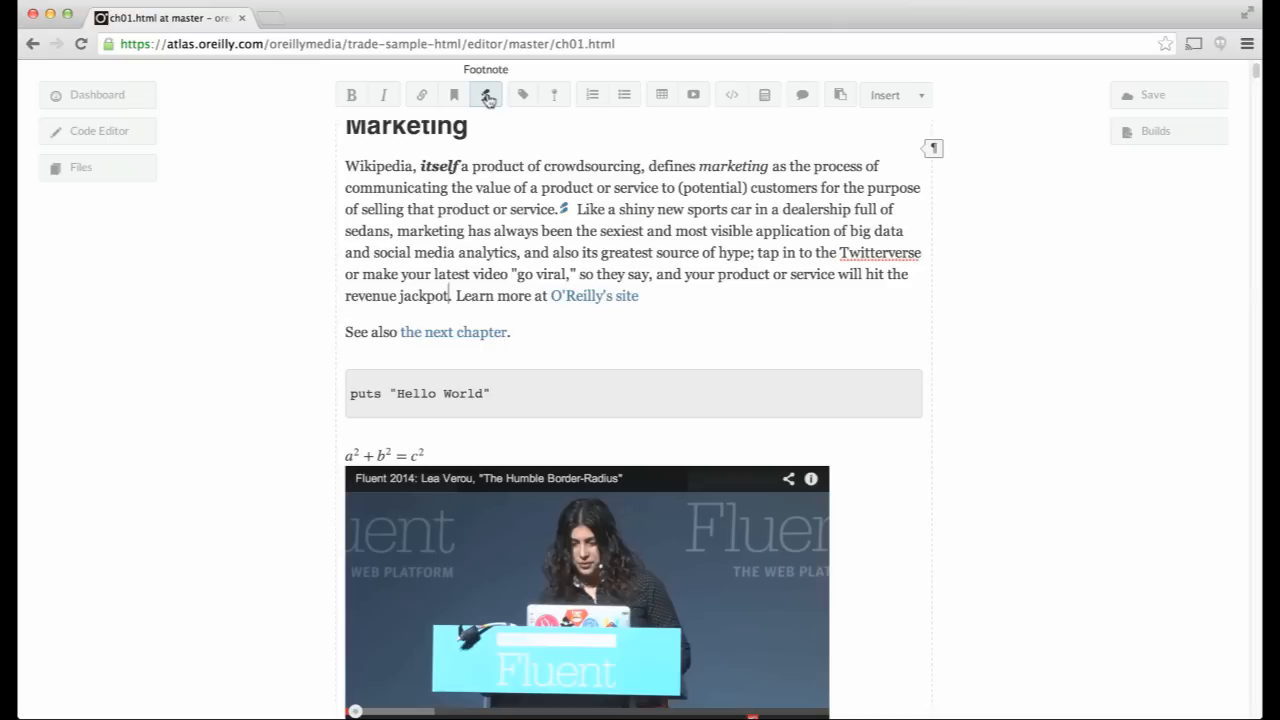
- Add the footnote 'More on jackpots in the next chapter!' after jackpot
left_click(487, 96)
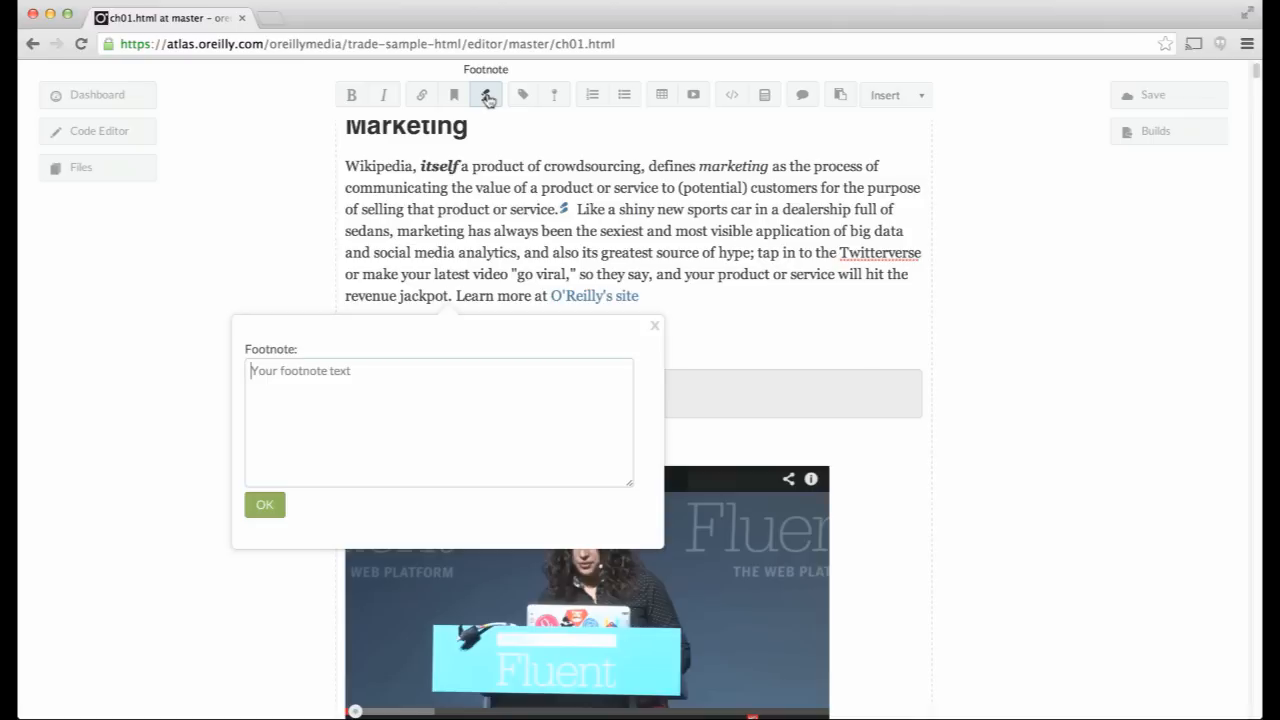
type("More on ja")
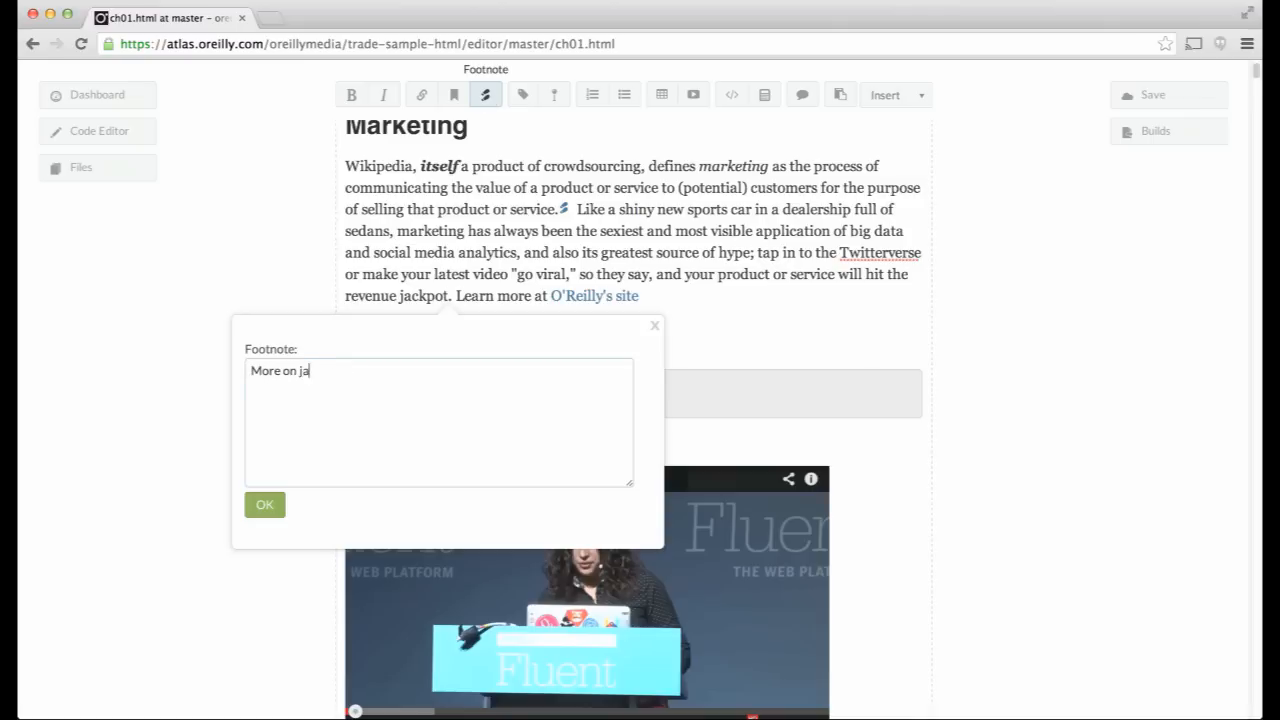
type("ckpots in the next chapter!")
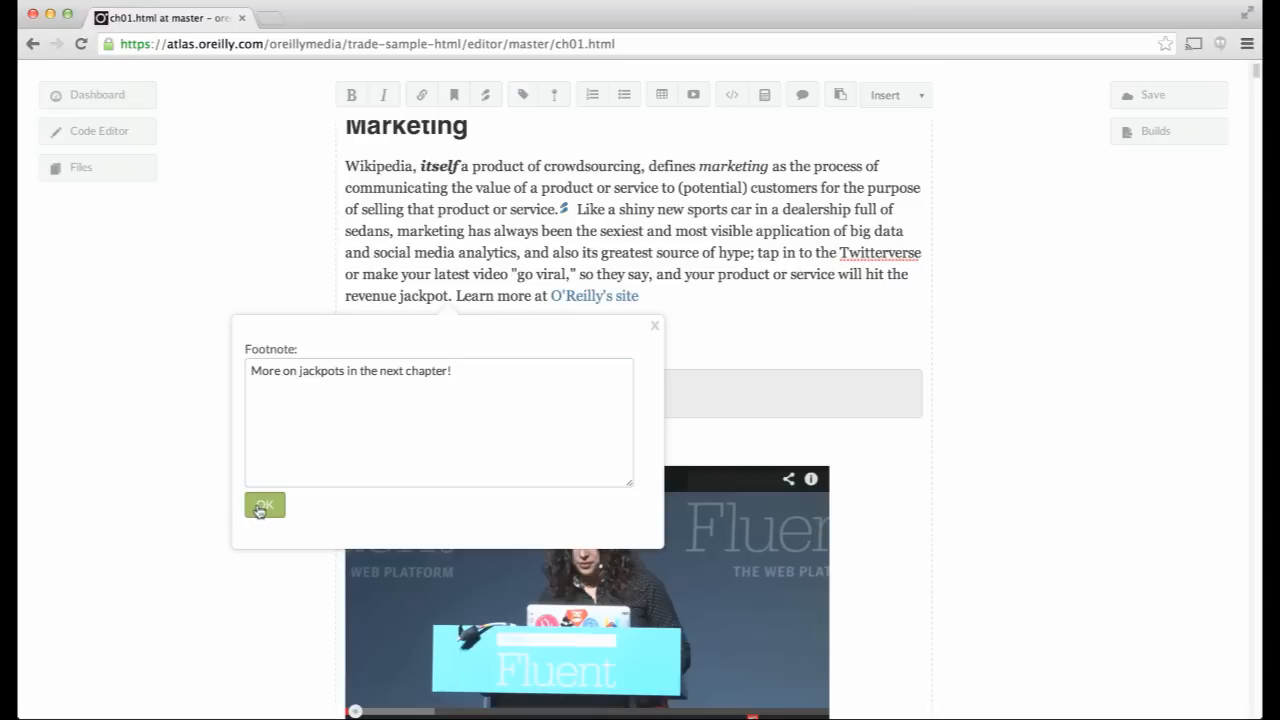
left_click(259, 510)
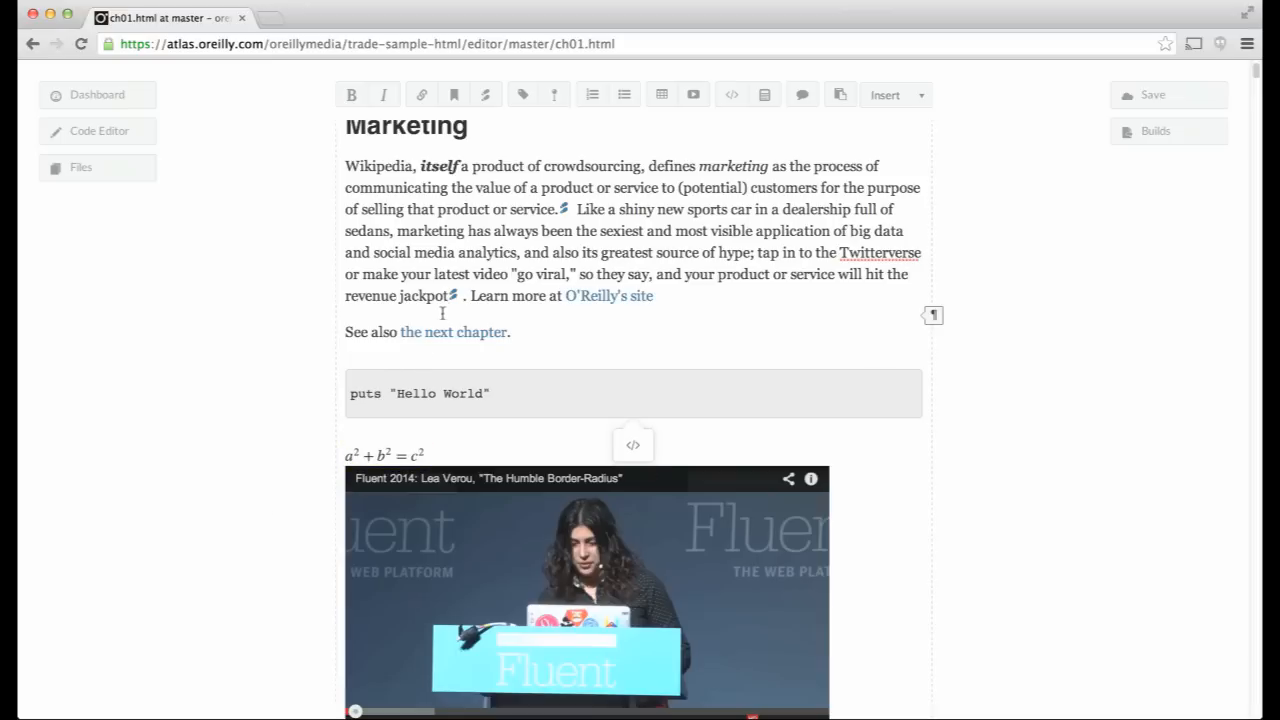
mouse_move(453, 300)
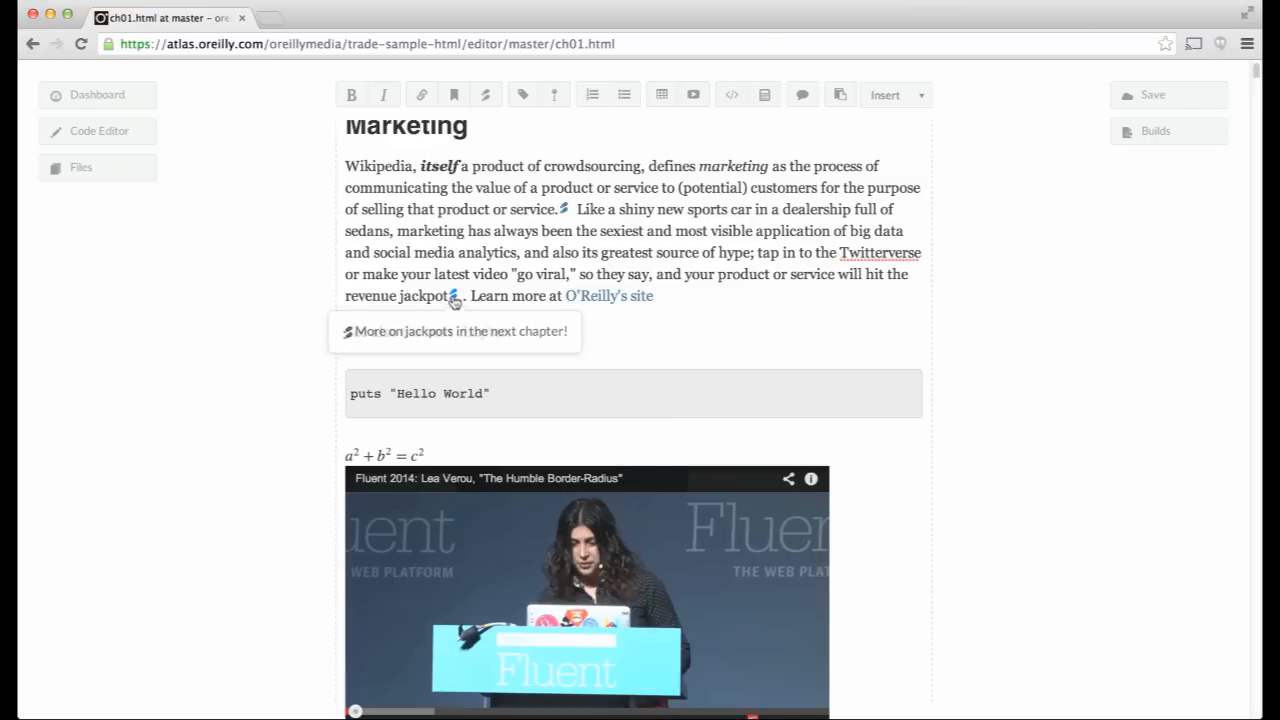
mouse_move(564, 214)
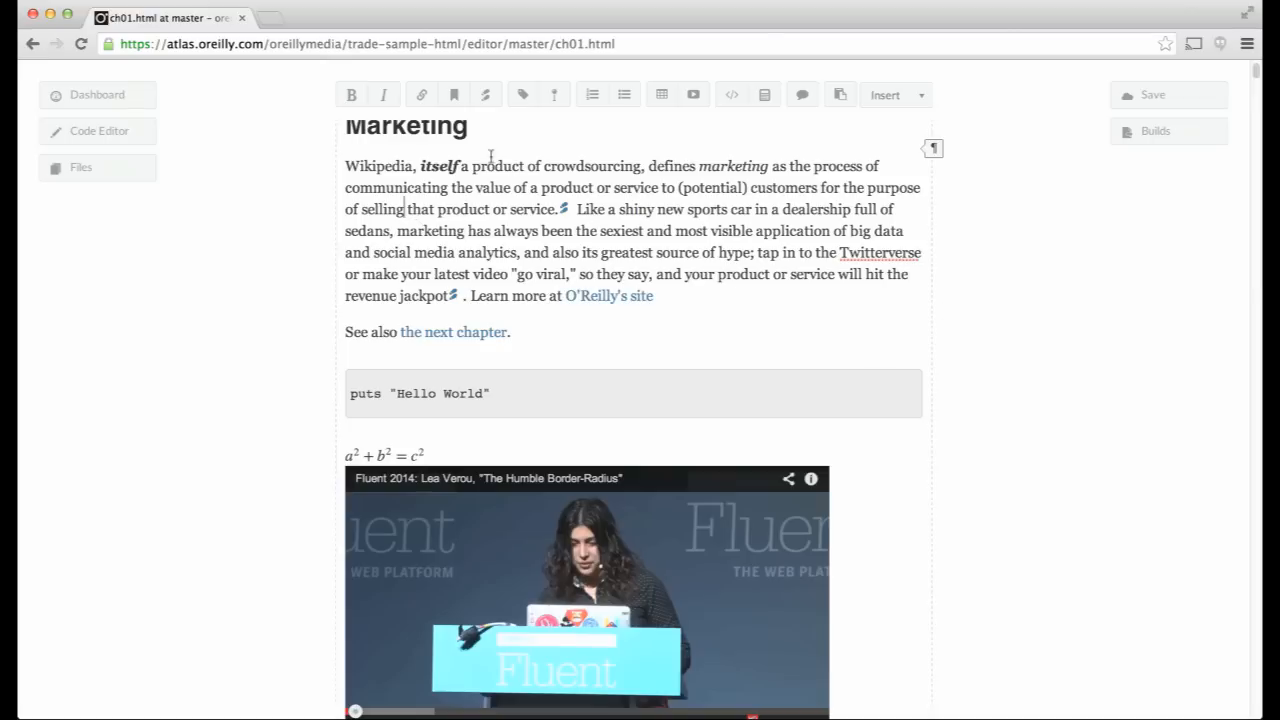
- Index 'selling' with secondary 'marketing and', see-also marketing, and range startref selling1
left_click(454, 96)
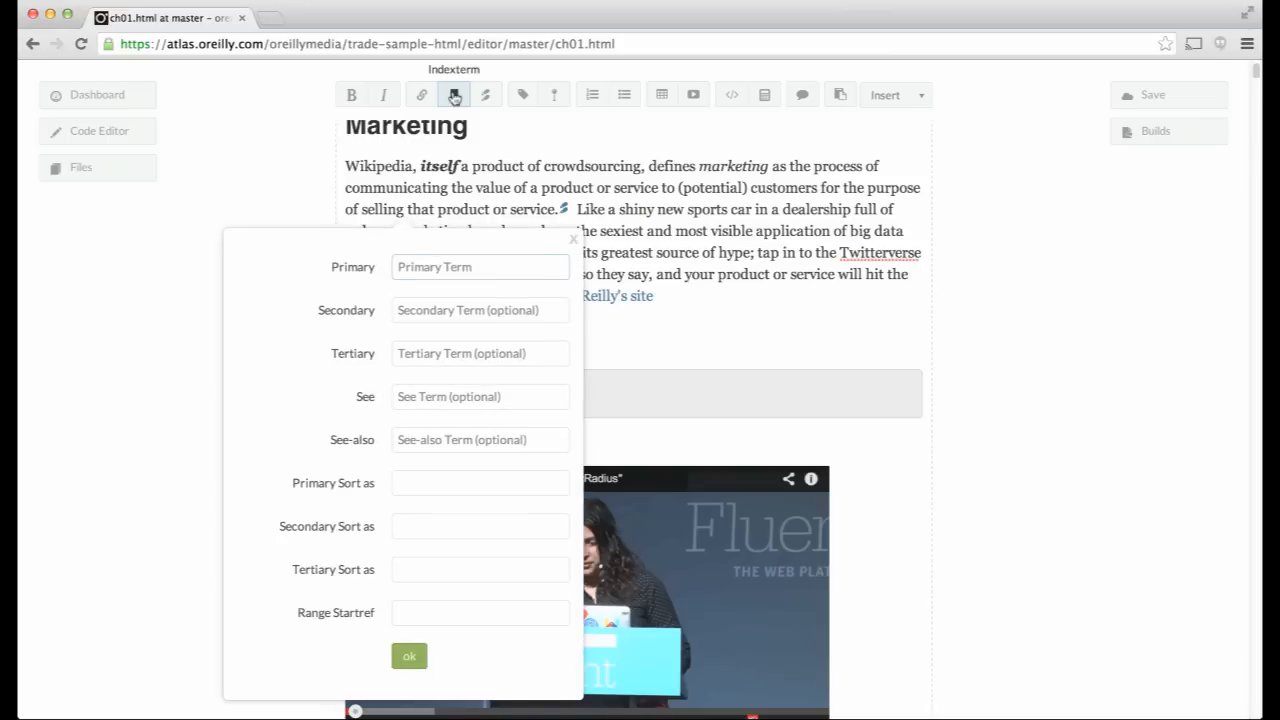
type("selling")
key("Tab")
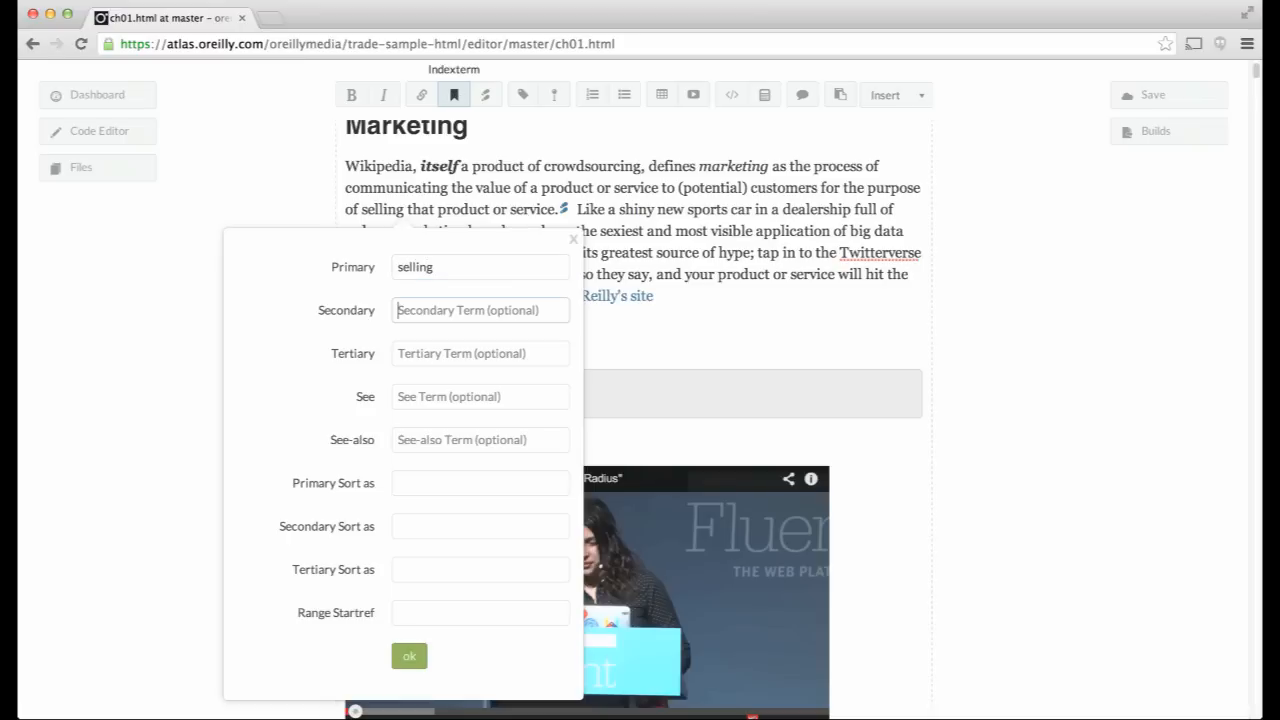
type("marketing and")
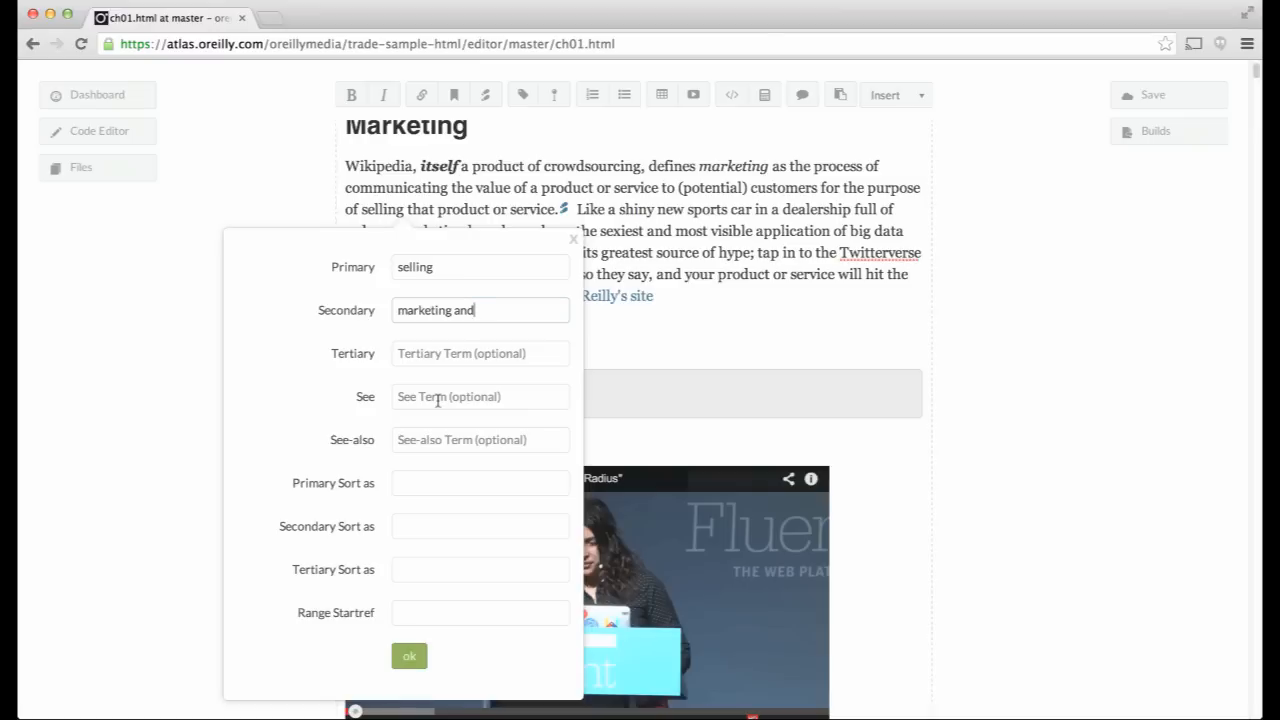
left_click(413, 440)
type("marketing")
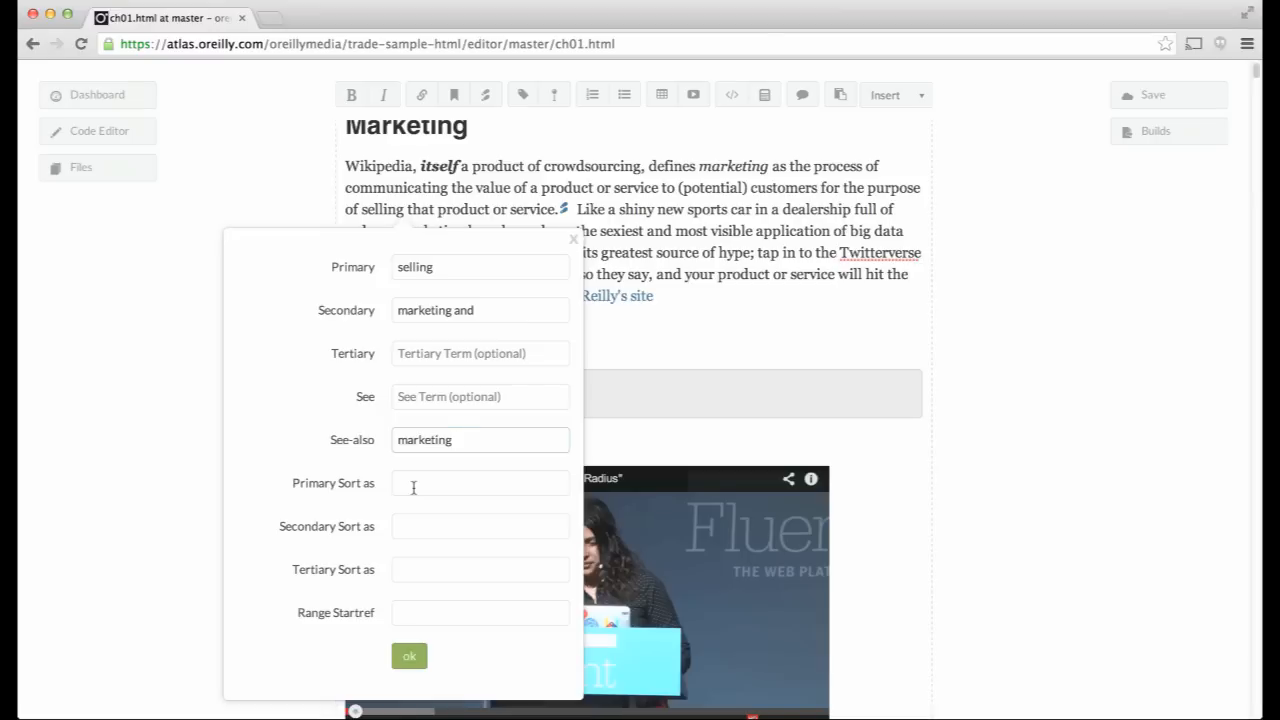
left_click(414, 617)
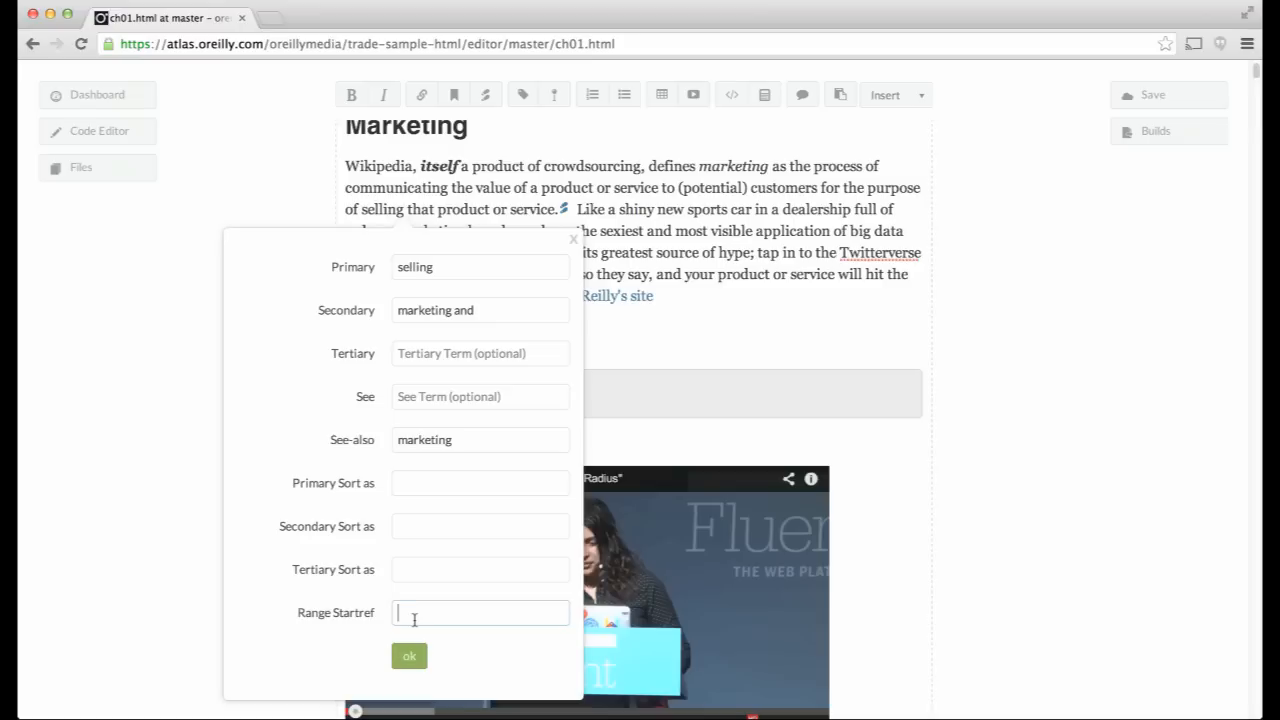
type("selling2")
key("BackSpace")
type("1")
key("Return")
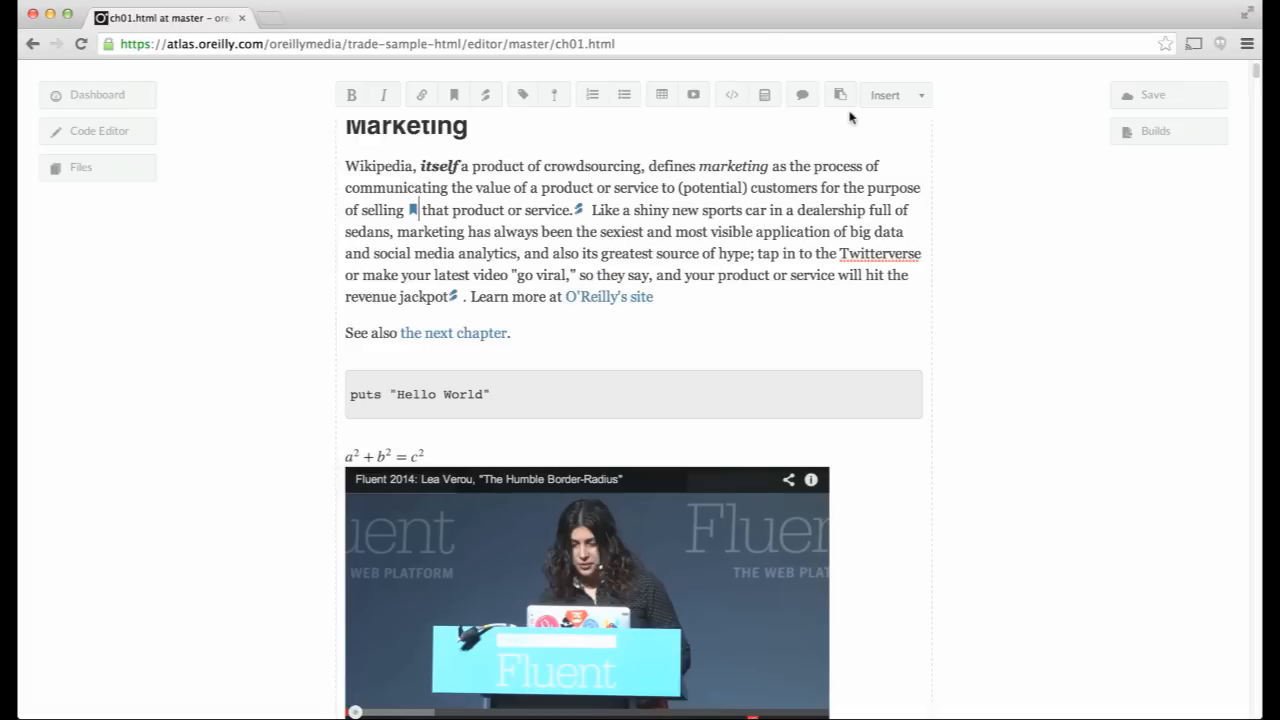
key("super+Tab")
key("super+Tab")
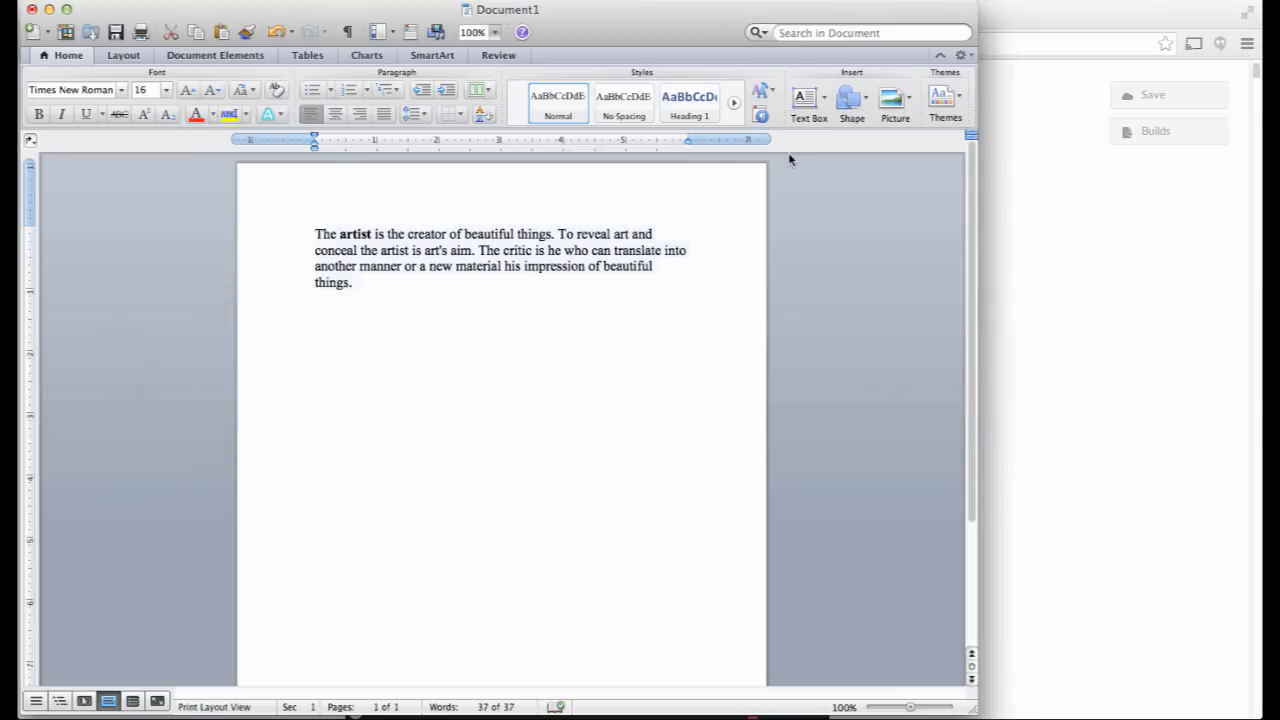
key("super+Tab")
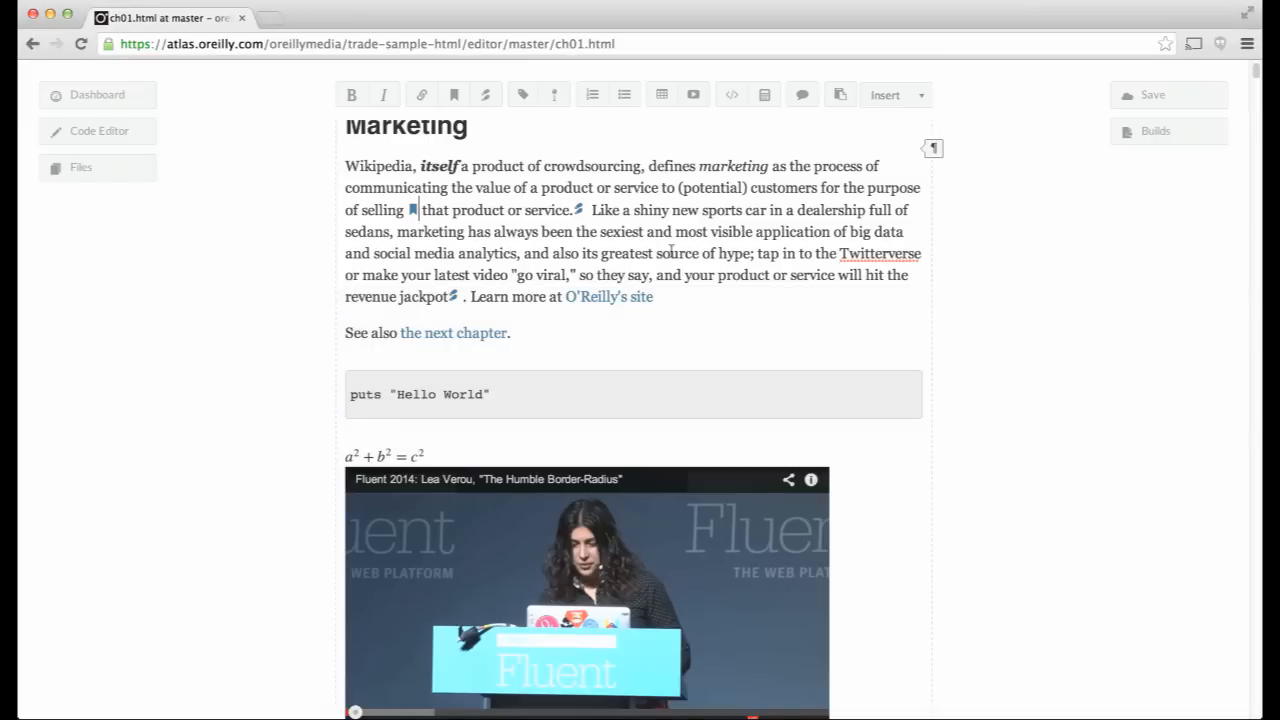
- Paste the Word paragraph about the artist below 'See also the next chapter.' via Paste from Word
left_click(530, 335)
key("Return")
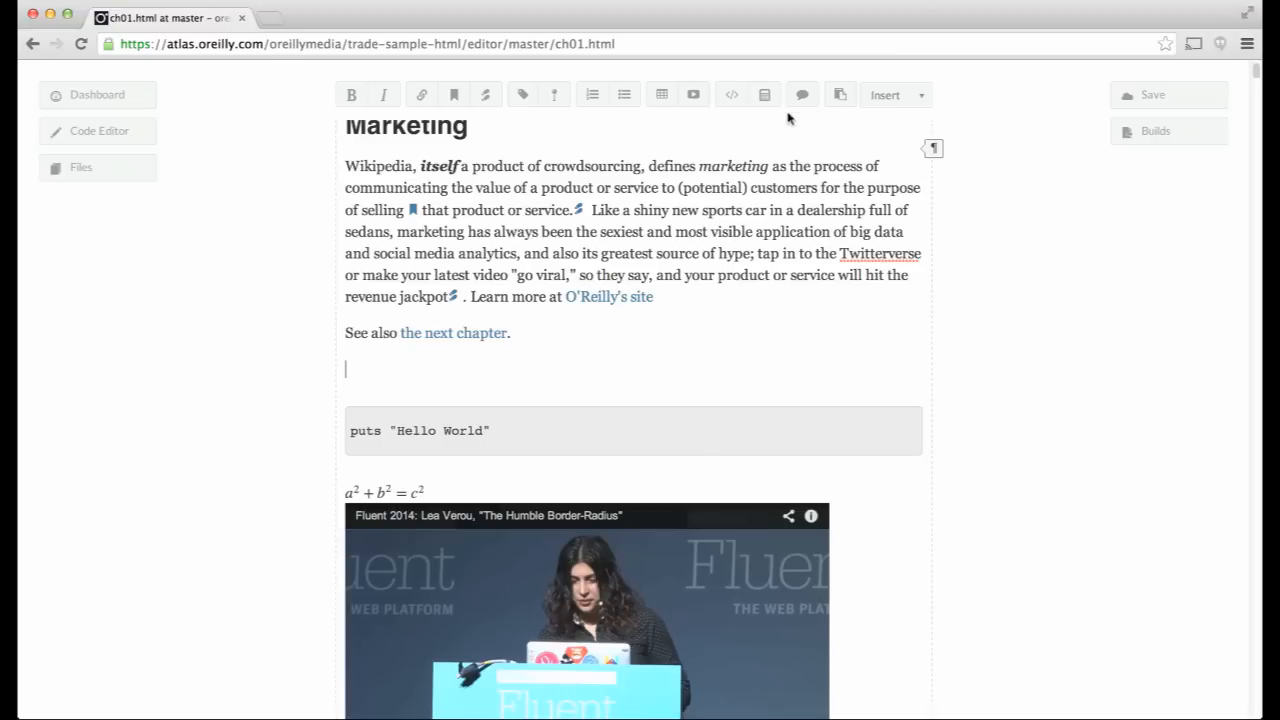
left_click(841, 95)
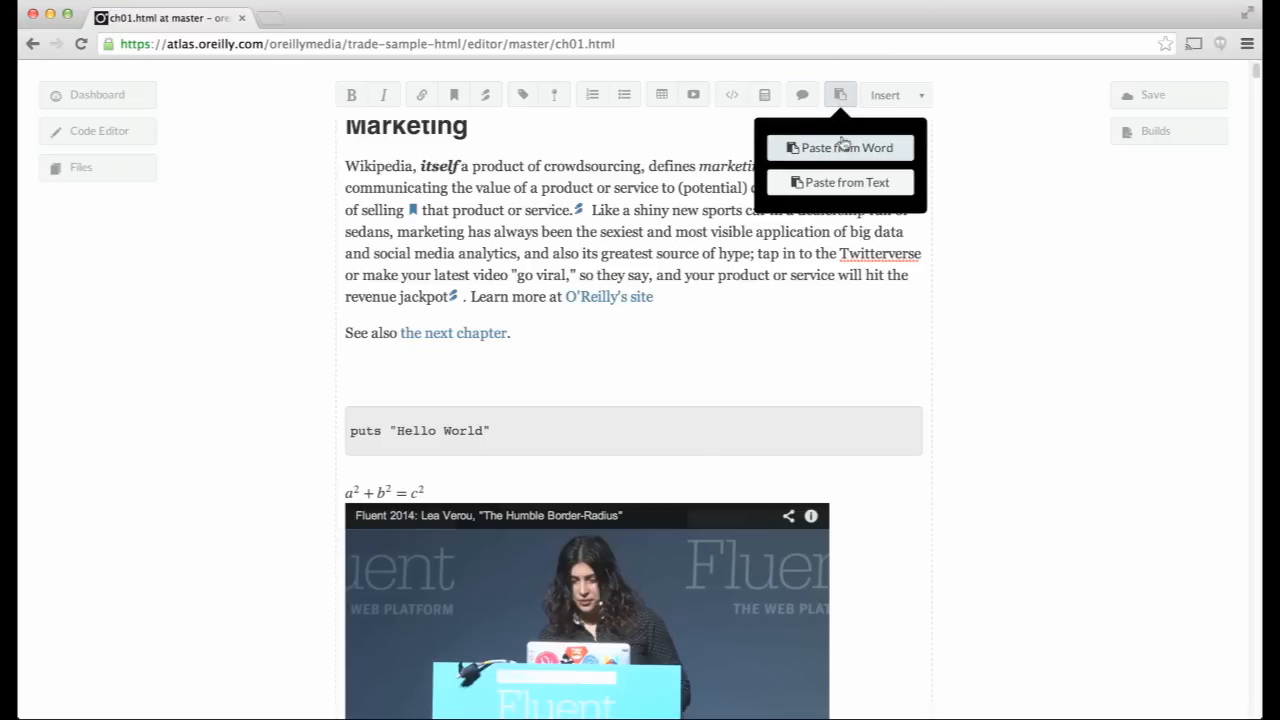
left_click(845, 148)
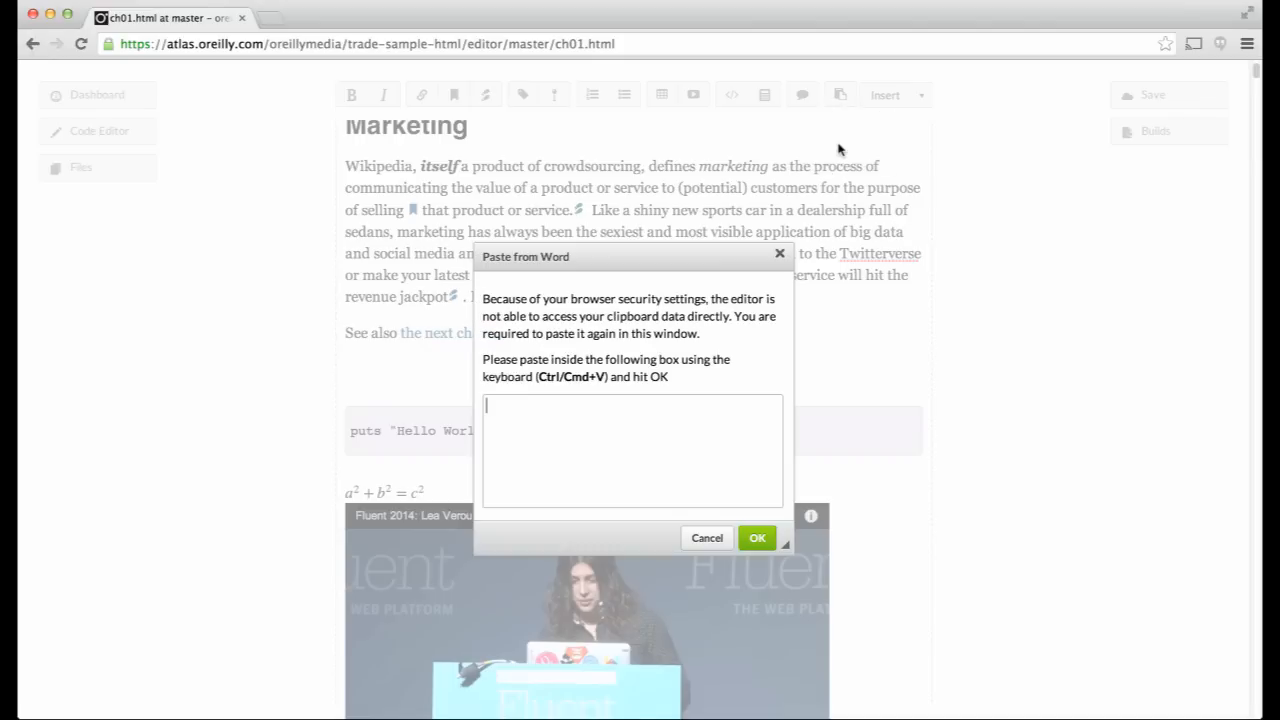
key("super+v")
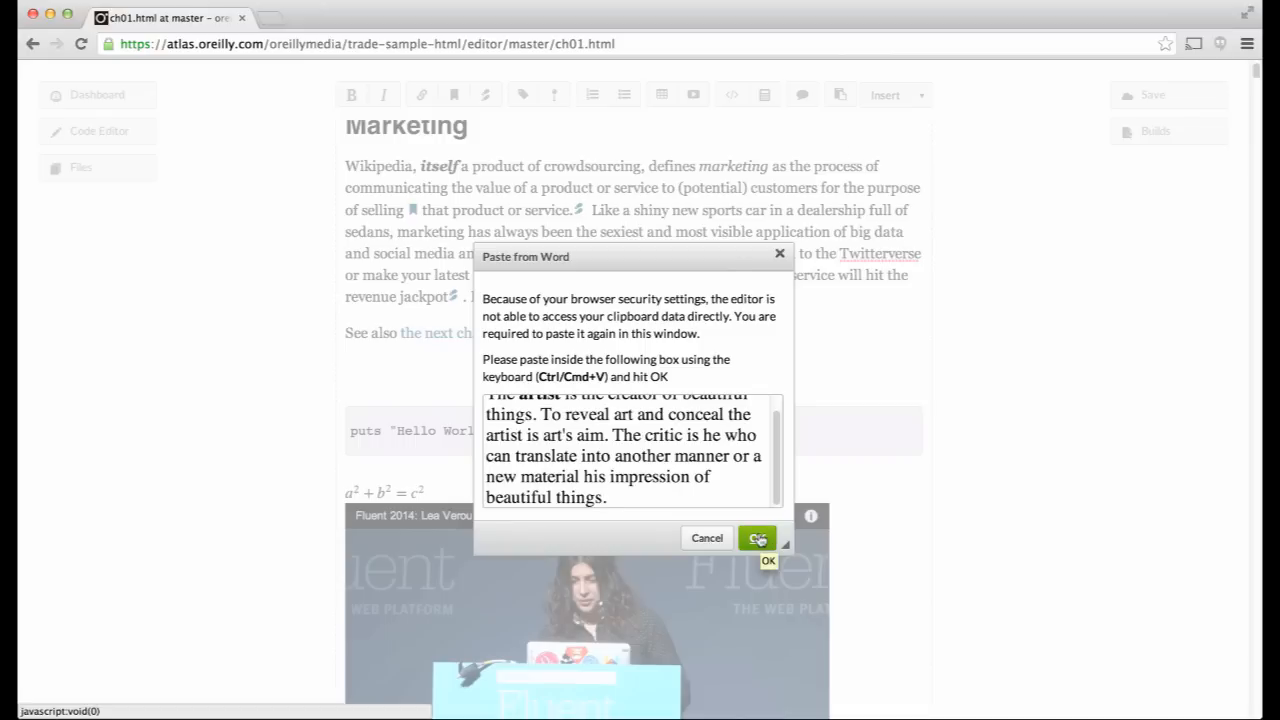
left_click(758, 539)
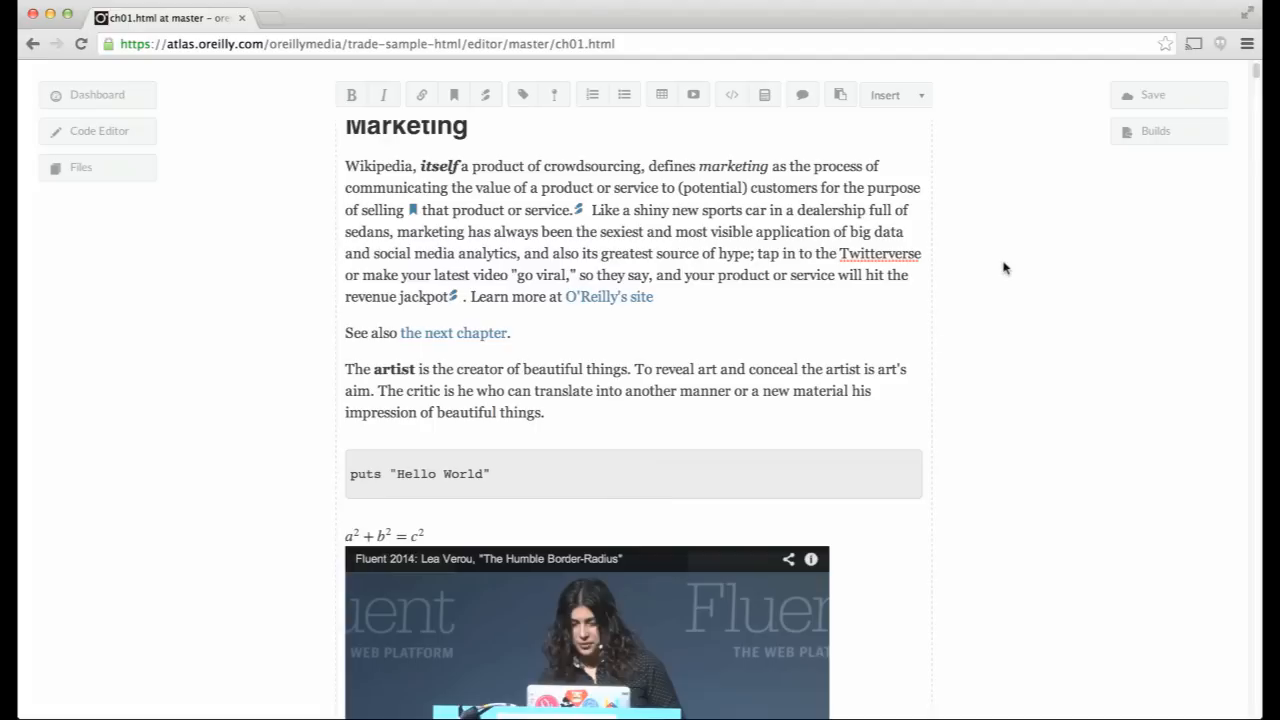
- Add a new section after the paragraph and select its 'Section Title' placeholder
key("Return")
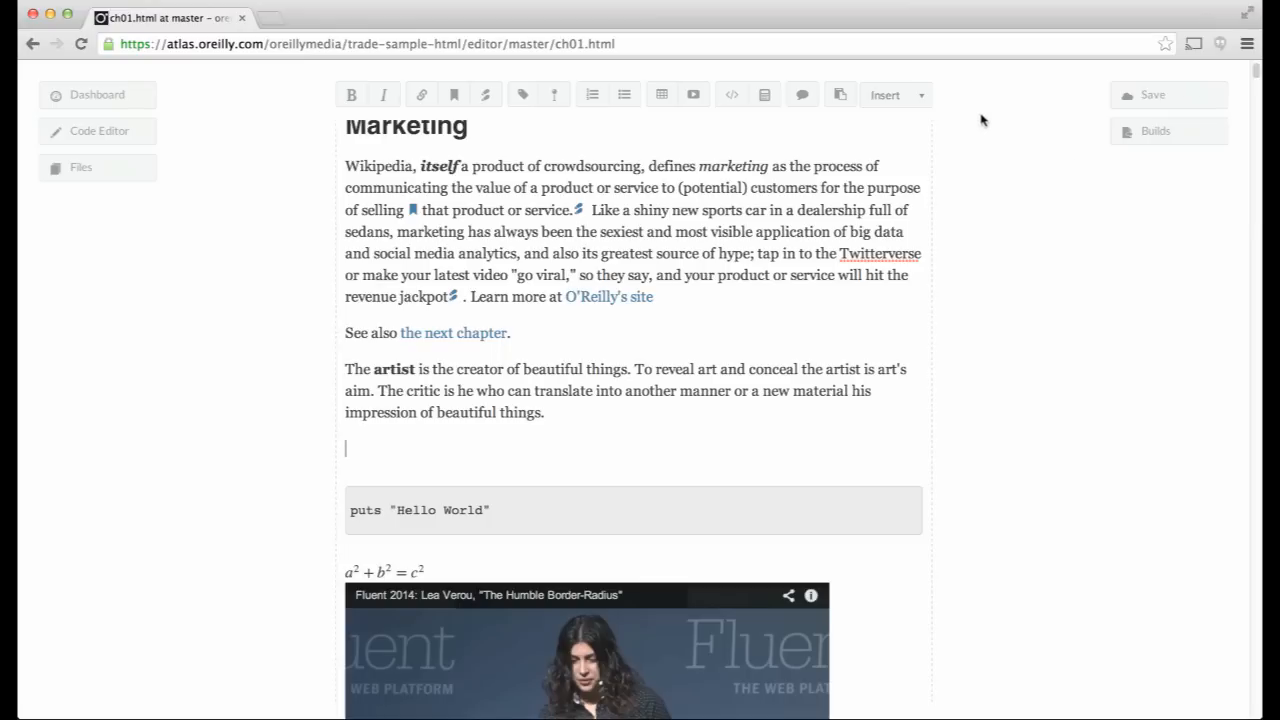
left_click(922, 96)
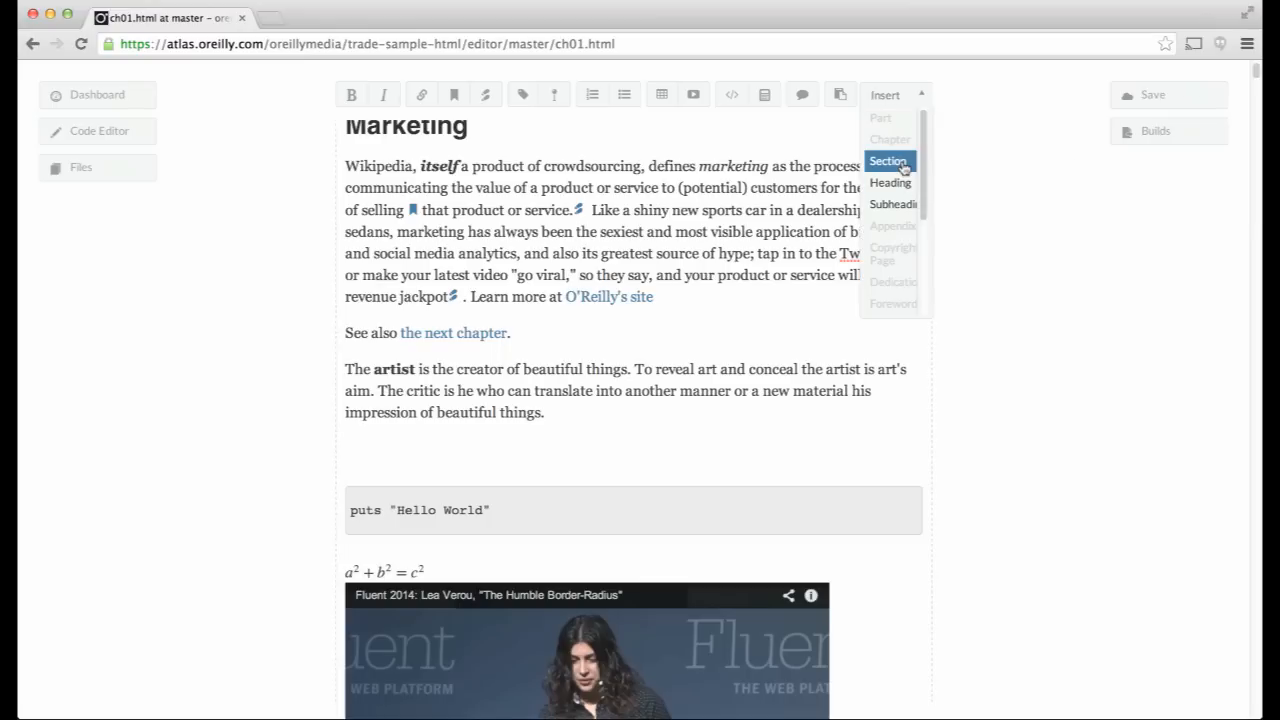
left_click(903, 168)
left_click_drag(508, 489, 353, 485)
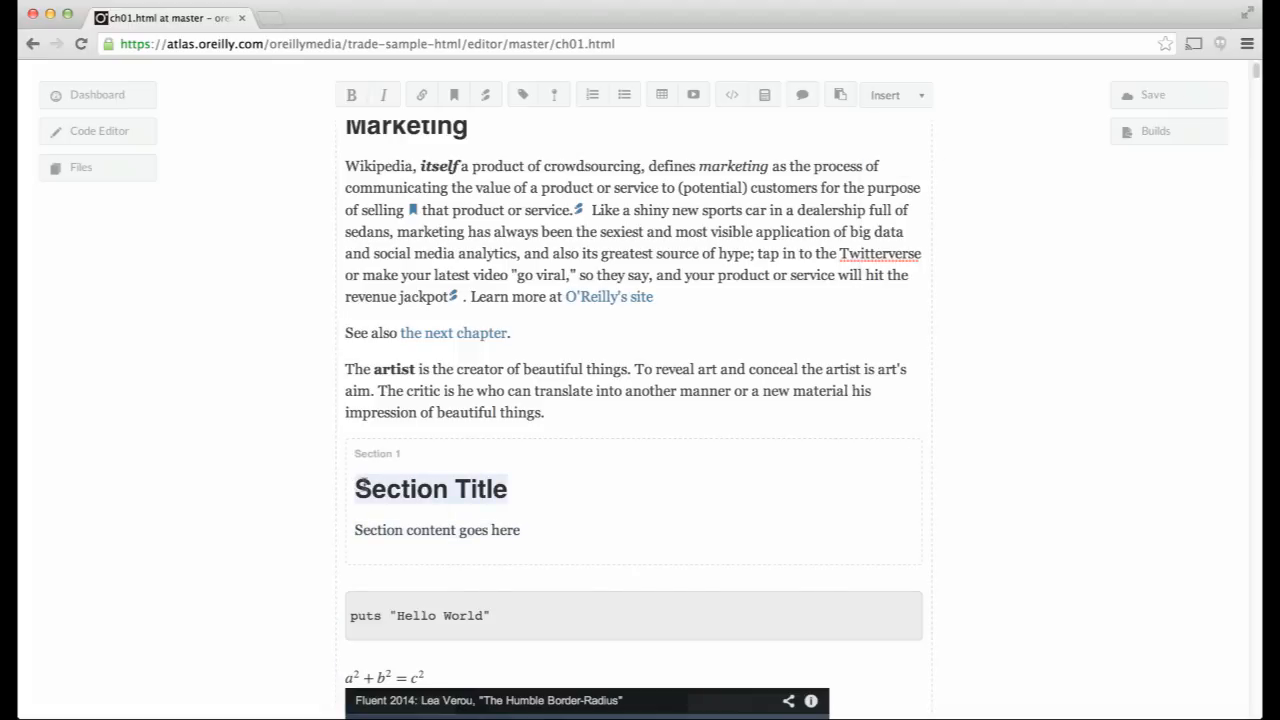
- Head the section 'Subsection on Marketing', give it the body 'More on marketing here.', then add an empty paragraph
type("Subse")
type("ctino on")
key("BackSpace")
key("BackSpace")
key("BackSpace")
key("BackSpace")
key("BackSpace")
type("on M")
key("BackSpace")
type("on Marketing")
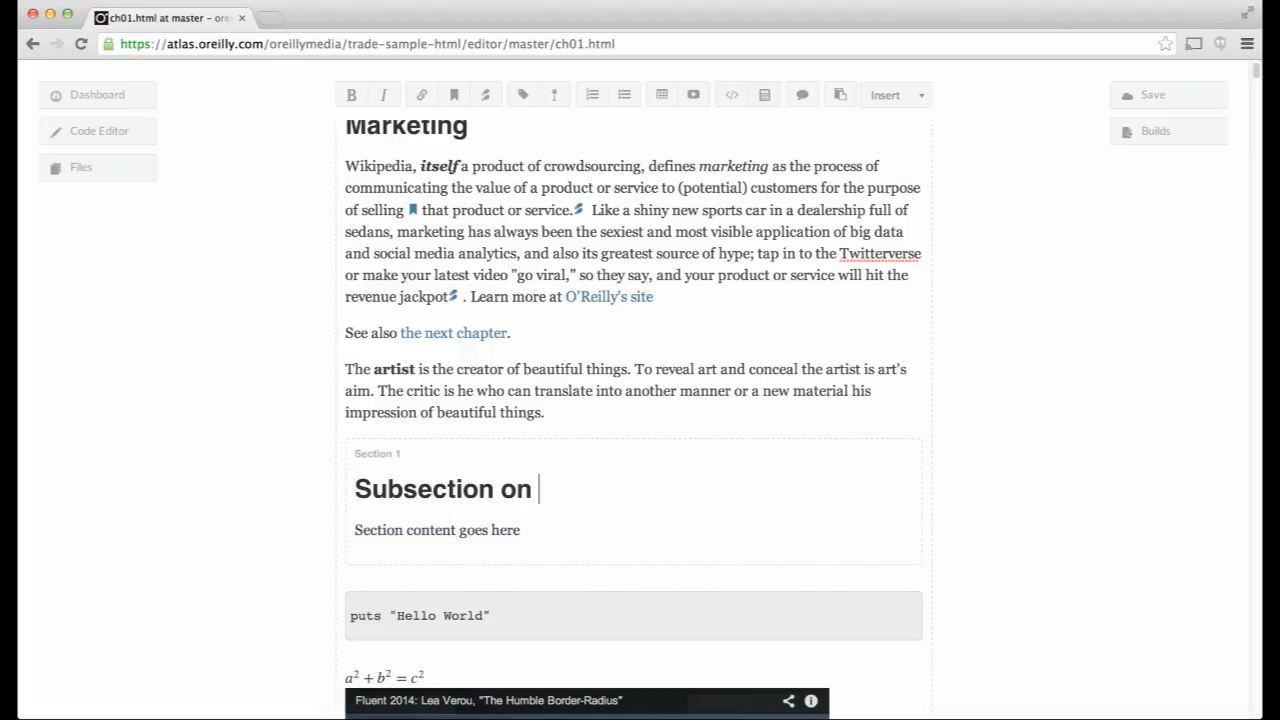
key("Down")
key("BackSpace")
key("BackSpace")
key("BackSpace")
key("BackSpace")
key("BackSpace")
key("BackSpace")
key("BackSpace")
key("BackSpace")
key("BackSpace")
key("BackSpace")
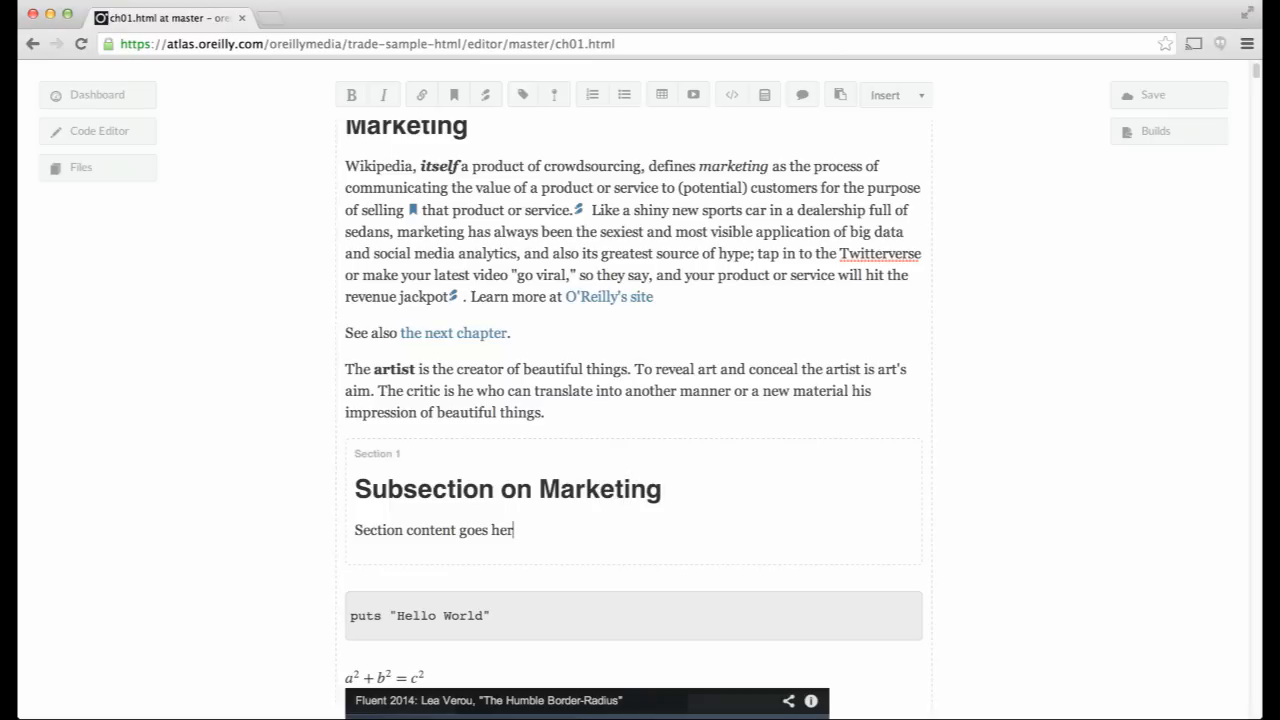
key("BackSpace")
key("BackSpace")
key("BackSpace")
key("BackSpace")
key("BackSpace")
key("BackSpace")
key("BackSpace")
key("BackSpace")
key("BackSpace")
key("BackSpace")
key("BackSpace")
key("BackSpace")
key("BackSpace")
key("BackSpace")
key("BackSpace")
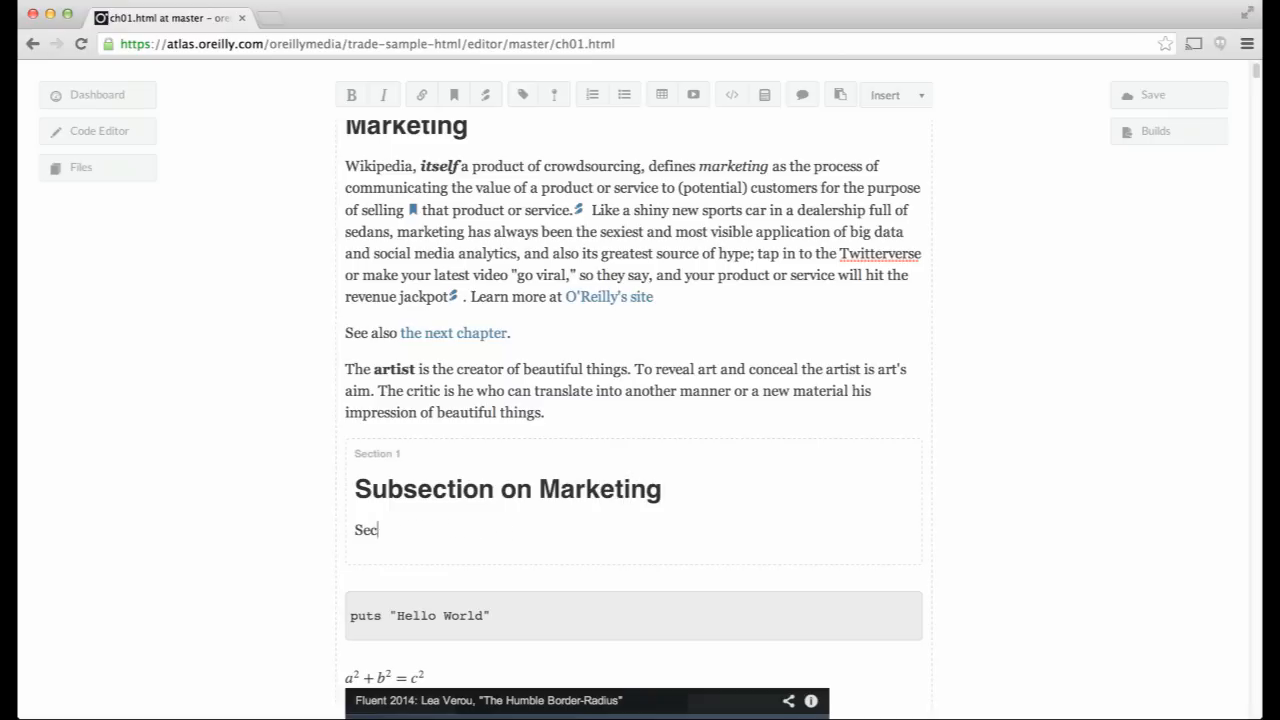
type("More on marketing here.")
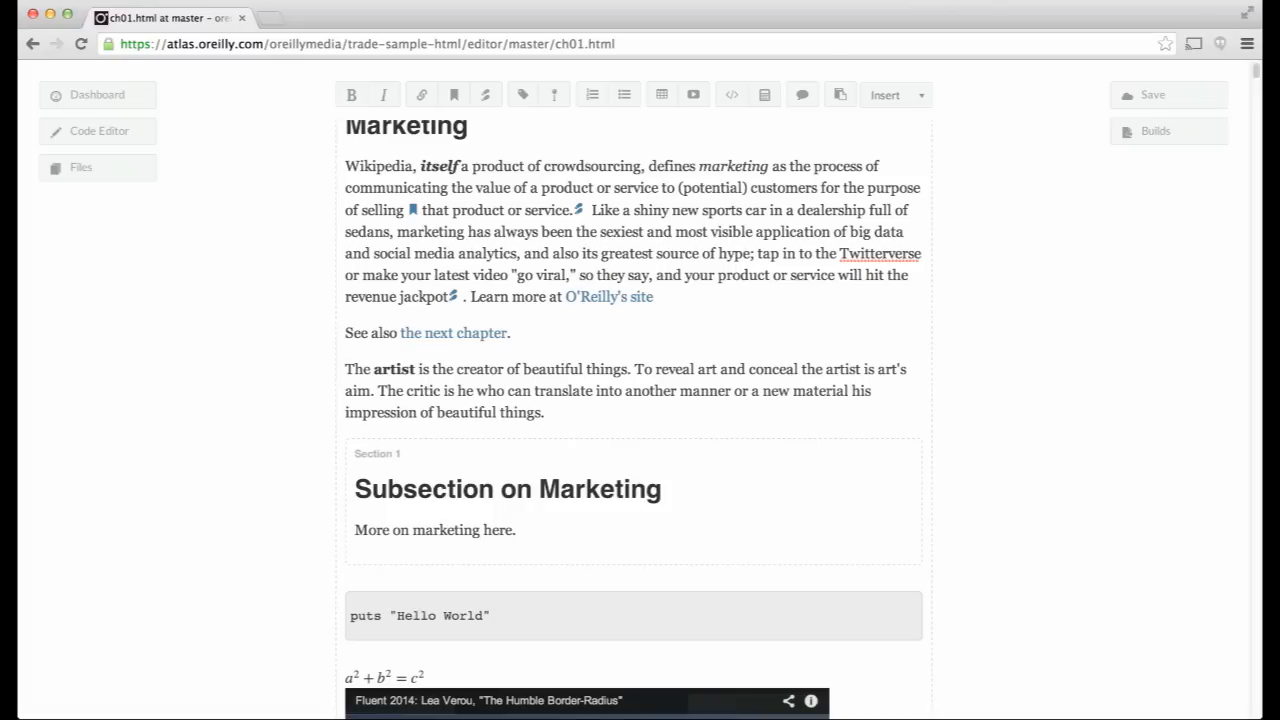
key("Return")
- Insert a sidebar into the section and title it 'Sidebar on viral marketing'
left_click(895, 95)
left_click_drag(922, 270, 921, 286)
left_click(897, 162)
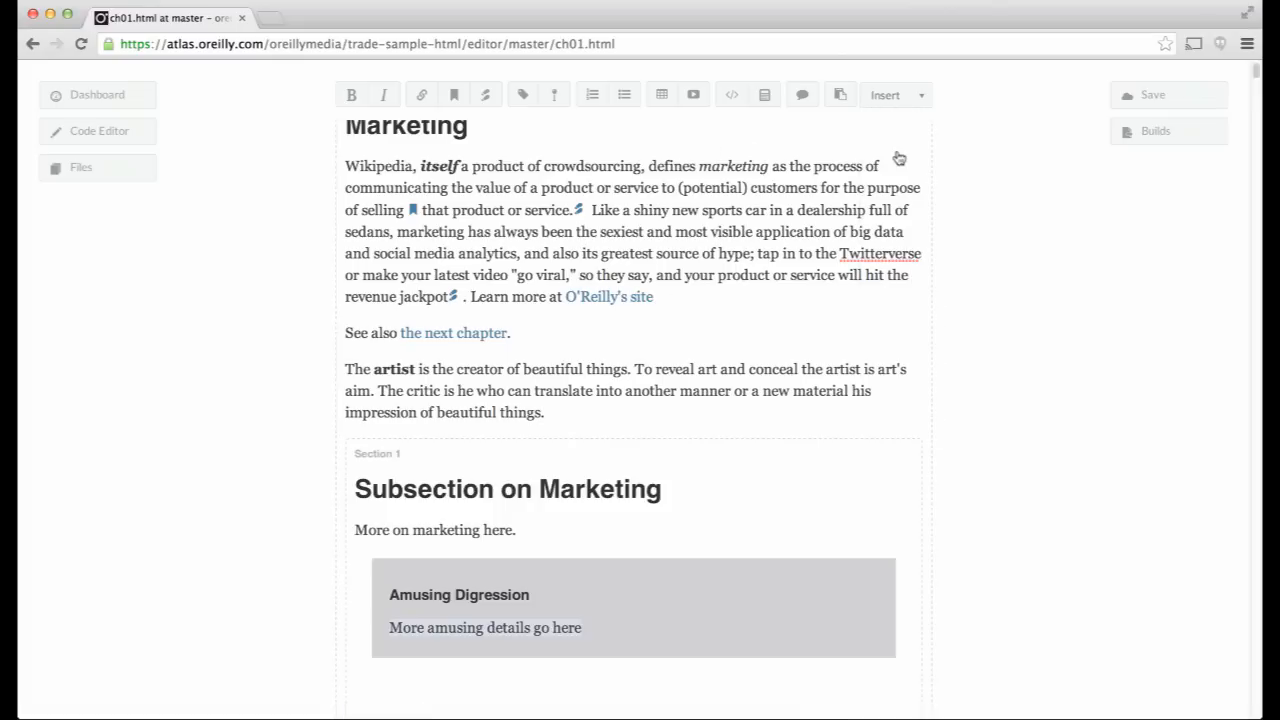
triple_click(384, 595)
type("Sidebar on")
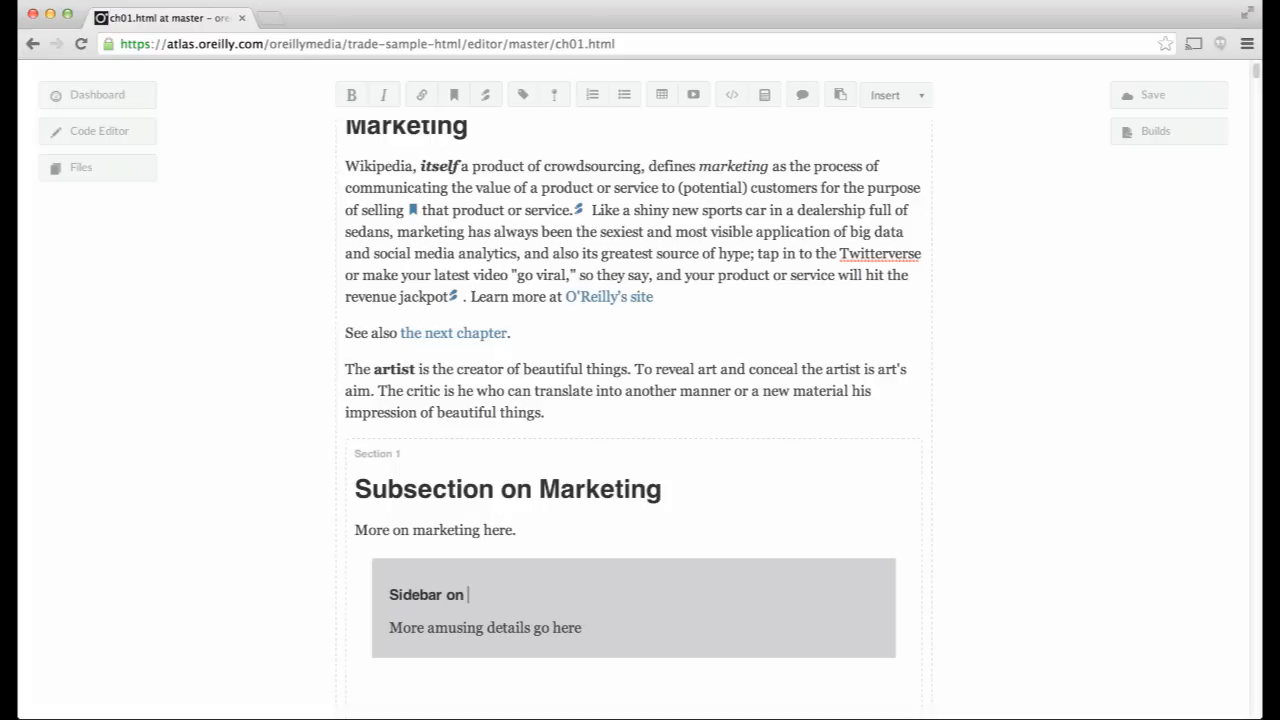
type(" viral marketing")
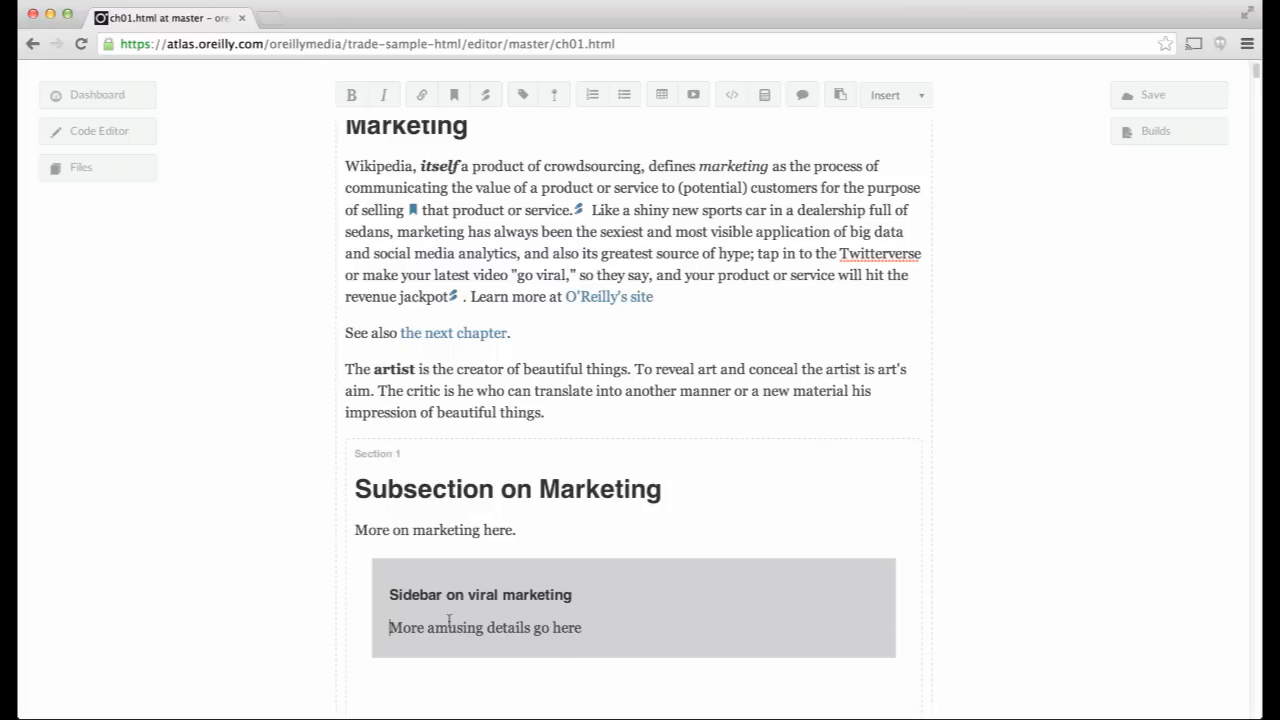
- Set the sidebar text to 'Viral marketing is important because...' and add an empty paragraph after 'More on marketing here.'
triple_click(584, 638)
type("Viral ")
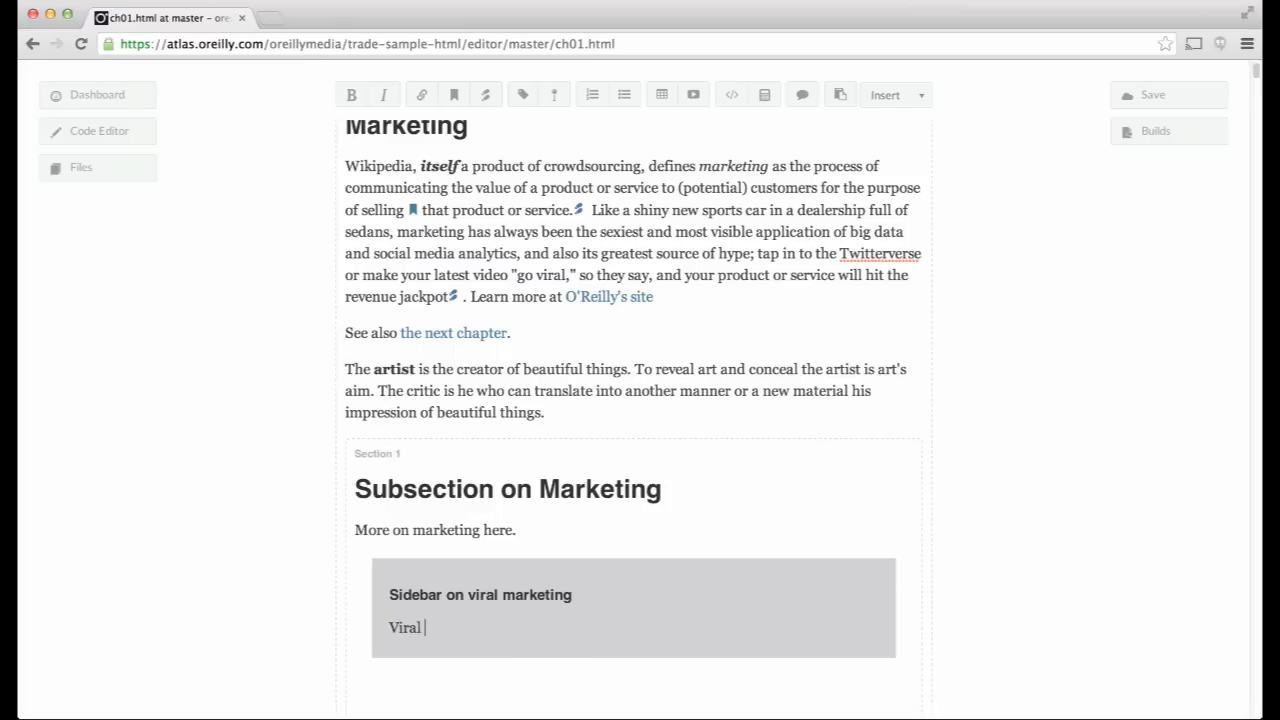
type("marketing is i")
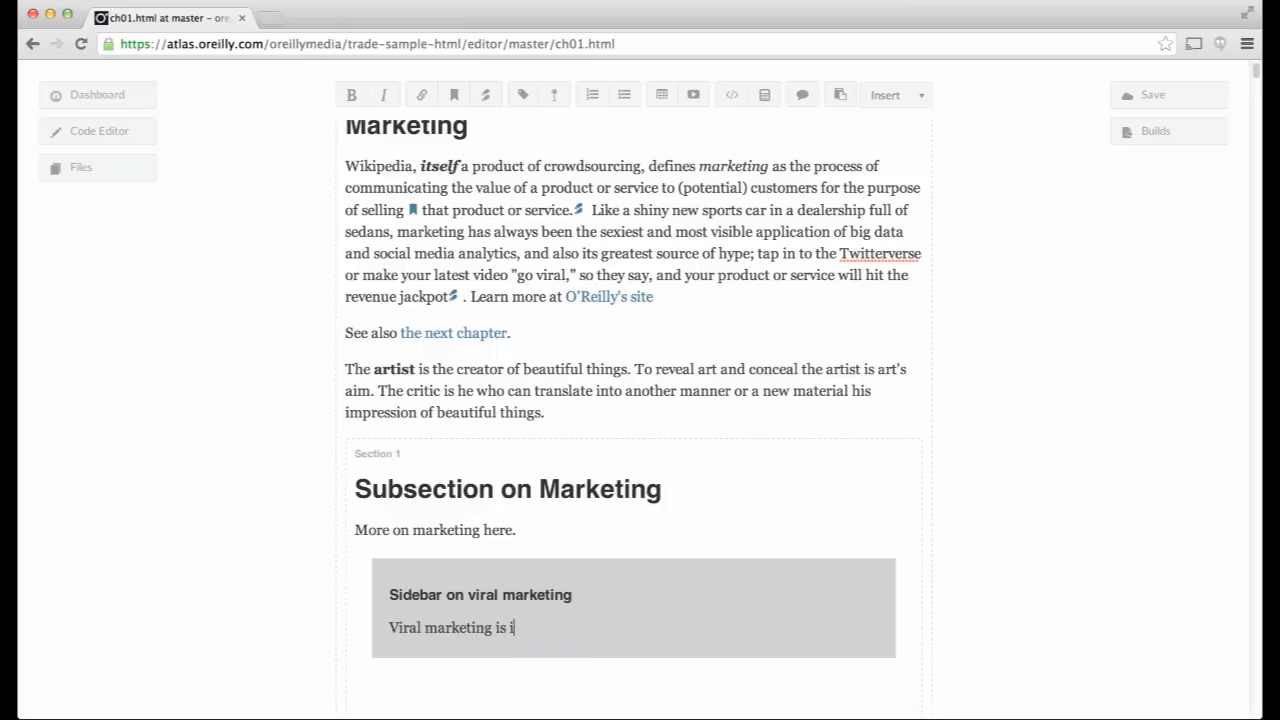
type("mportant because...")
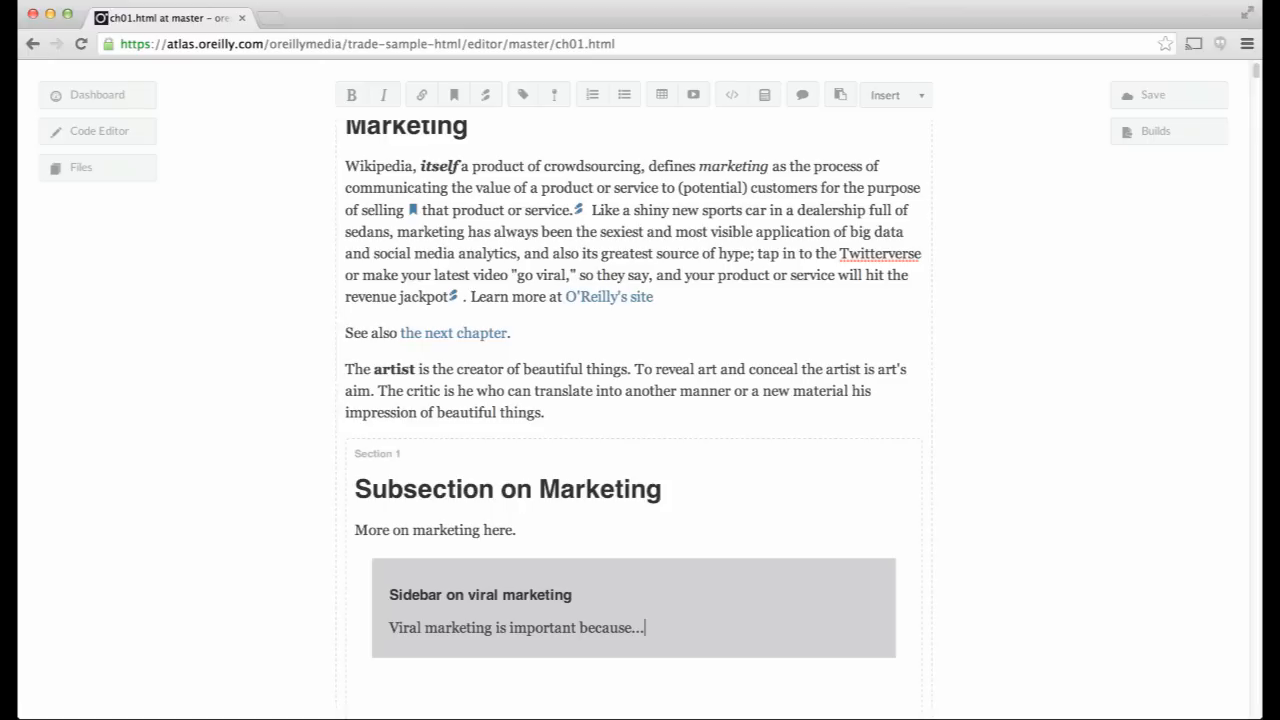
left_click(545, 538)
key("Return")
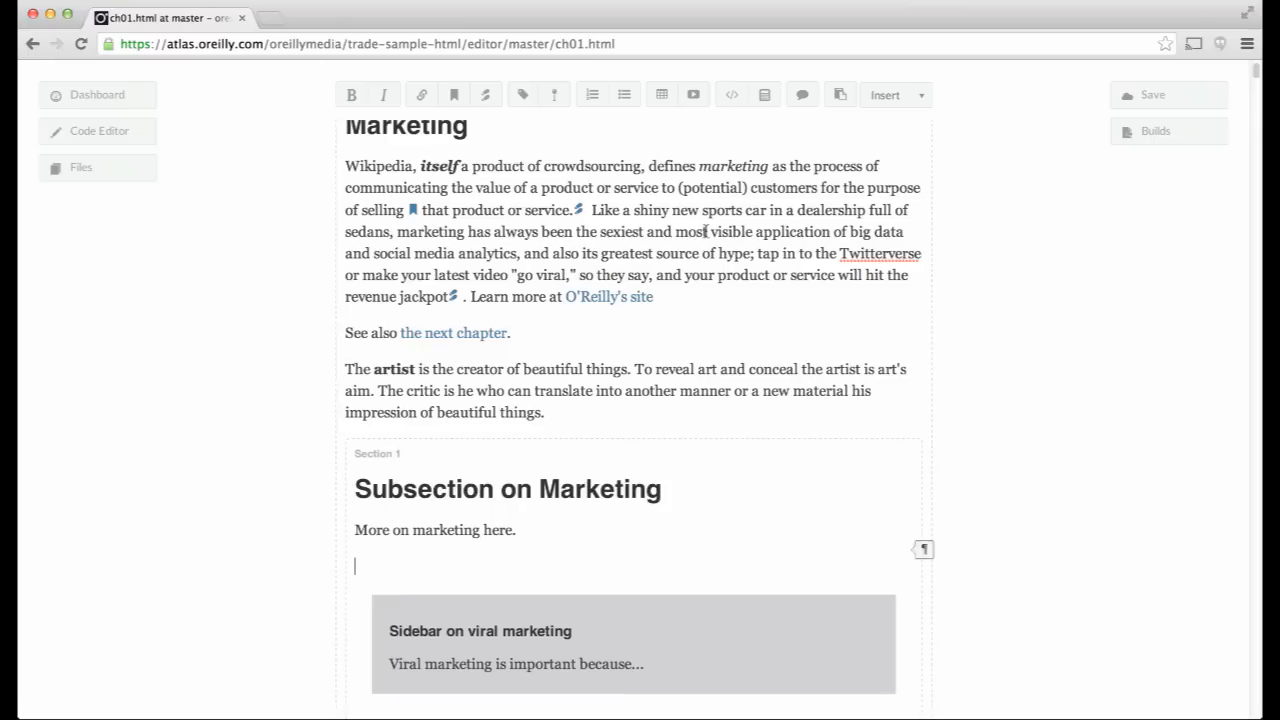
- Browse the insertable block list without inserting, then add an empty paragraph after the artist paragraph
left_click(897, 97)
left_click_drag(916, 197, 917, 303)
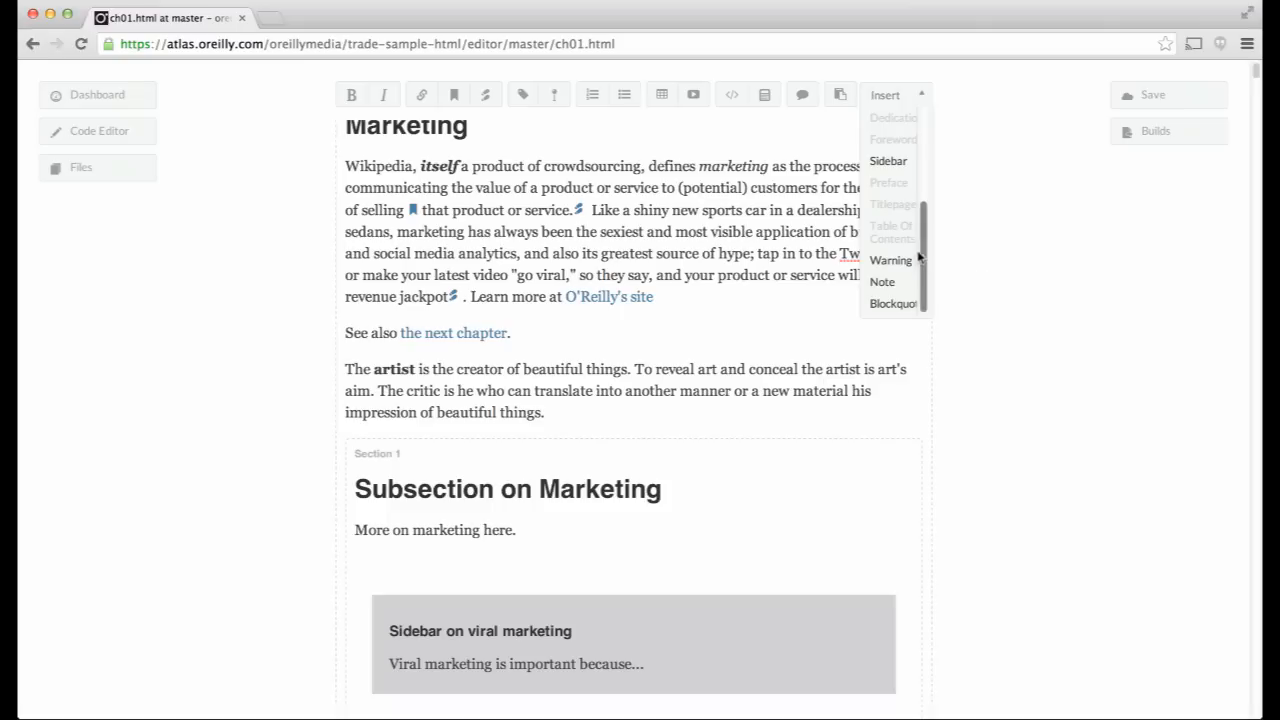
left_click_drag(924, 256, 925, 122)
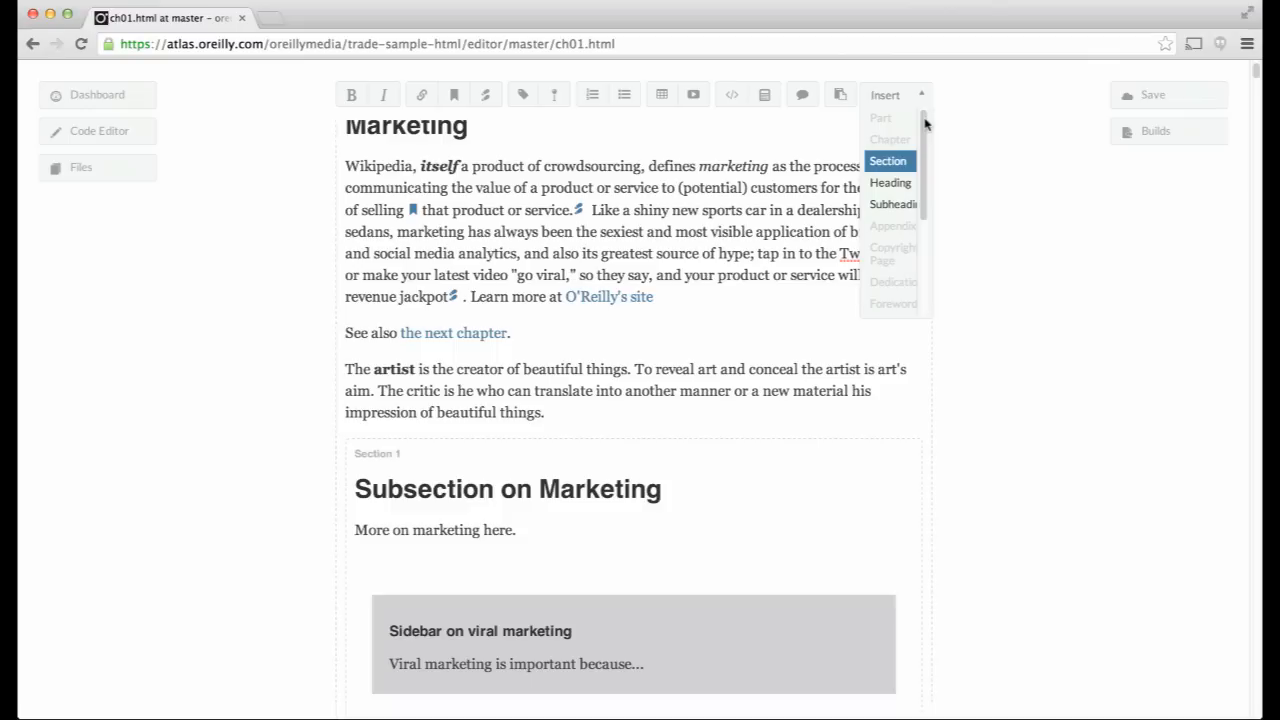
left_click(1006, 309)
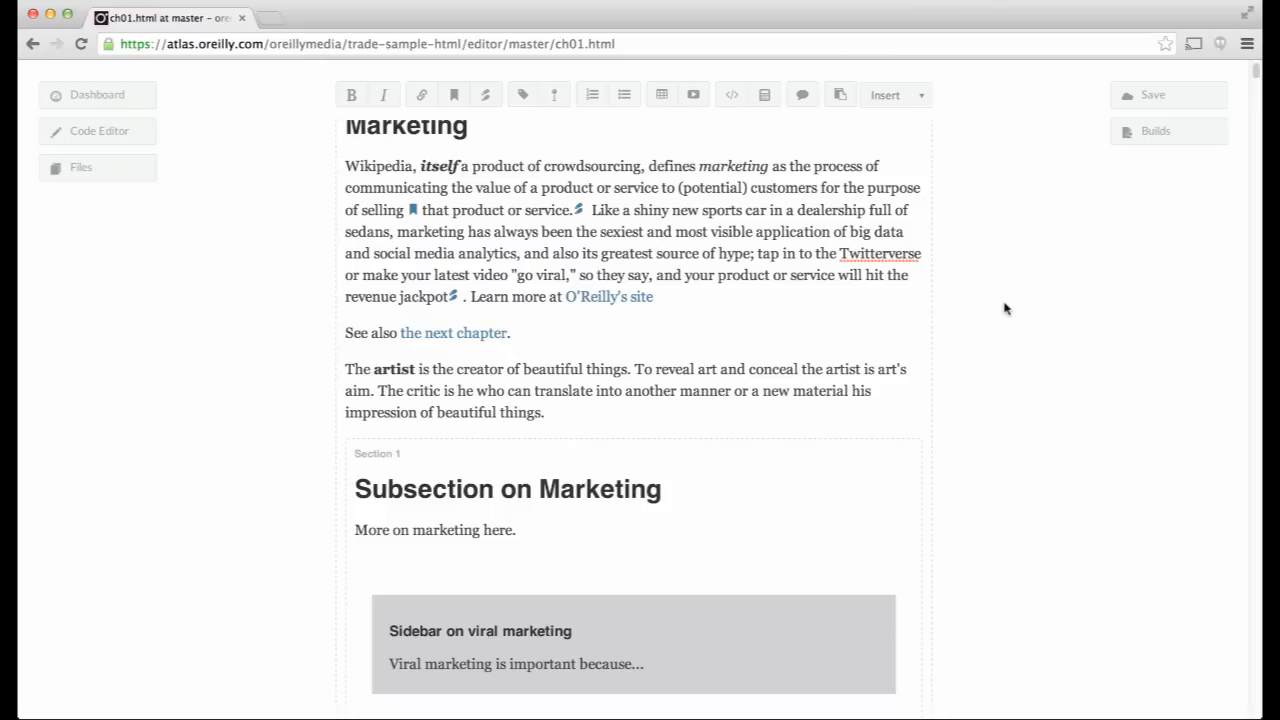
left_click(632, 423)
key("Return")
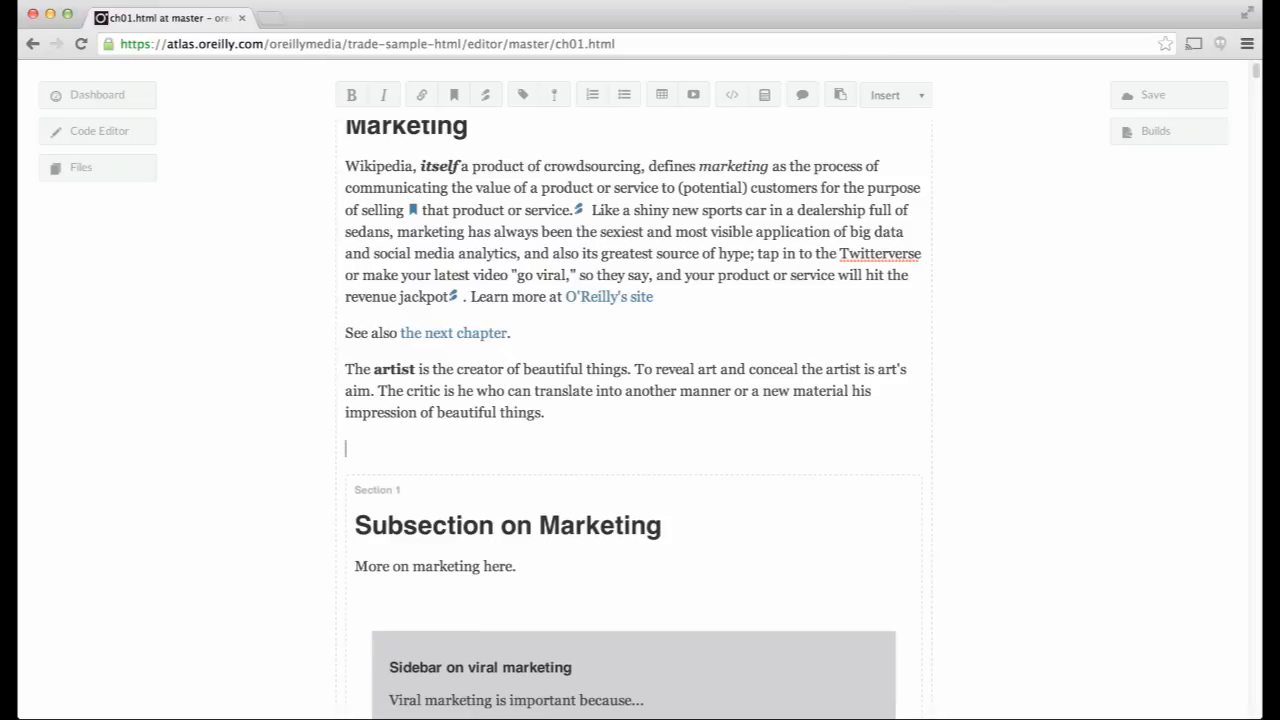
- Add a review comment reading 'Please remove the above text; it appears to be axtraneous.'
left_click(803, 95)
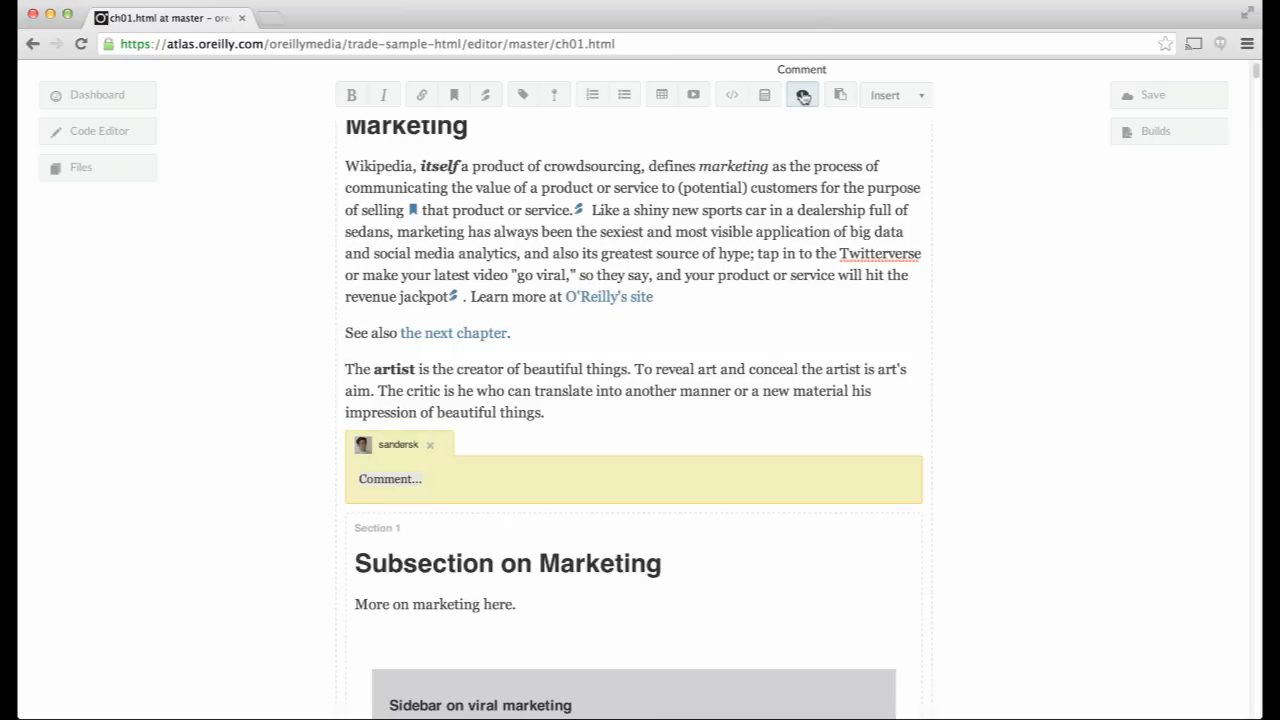
type("Please remove the above d")
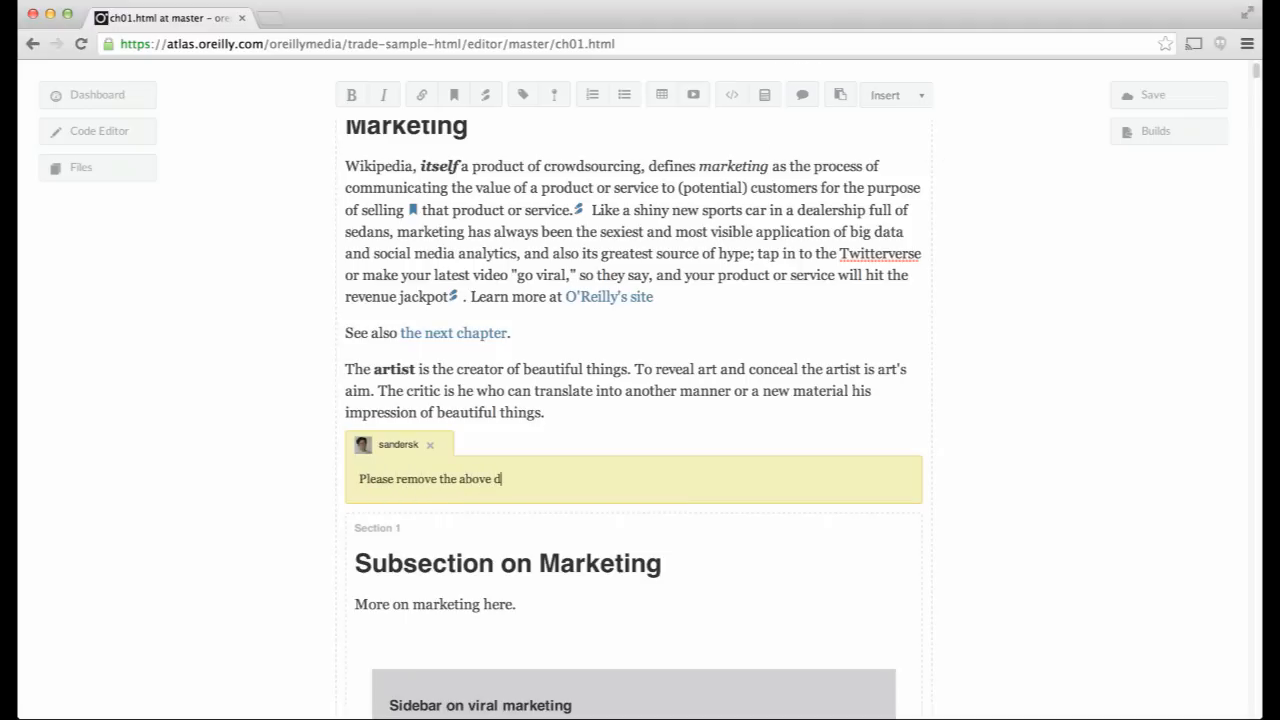
key("BackSpace")
type("text; it appears to be a")
type("xtraneous.")
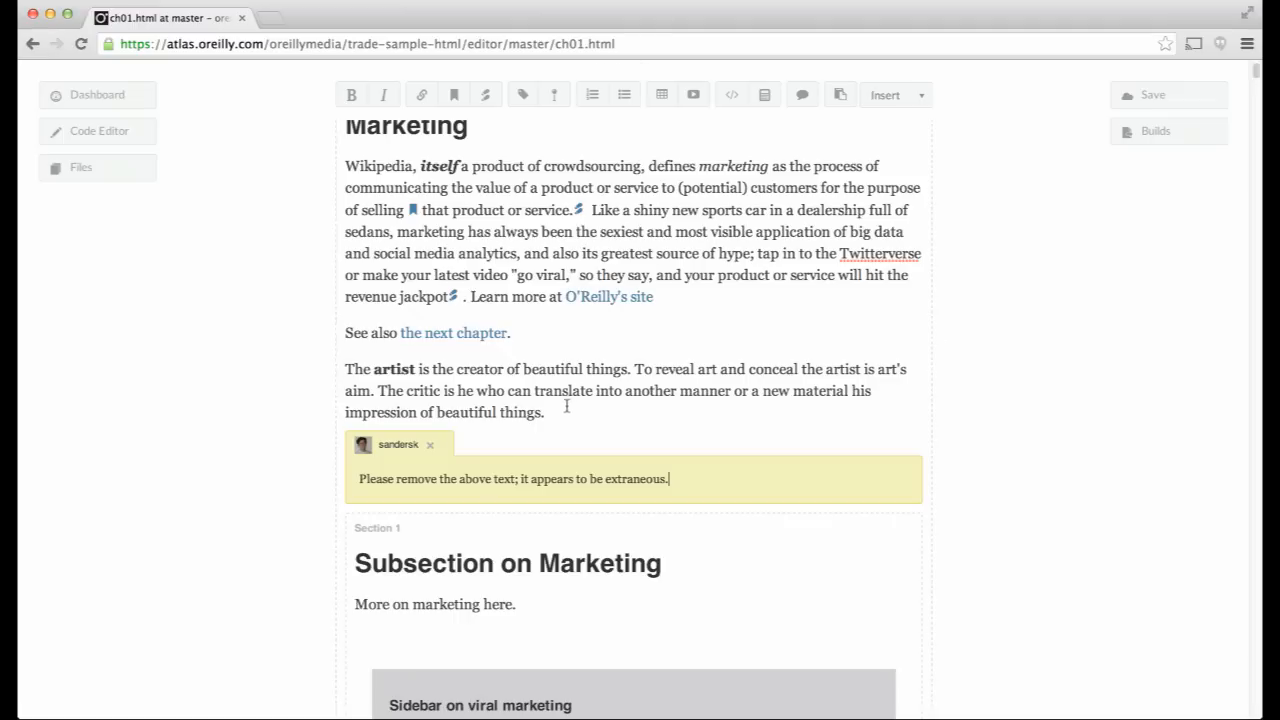
- Delete the 'The artist…' paragraph and then remove the resolved comment
left_click_drag(546, 411, 343, 357)
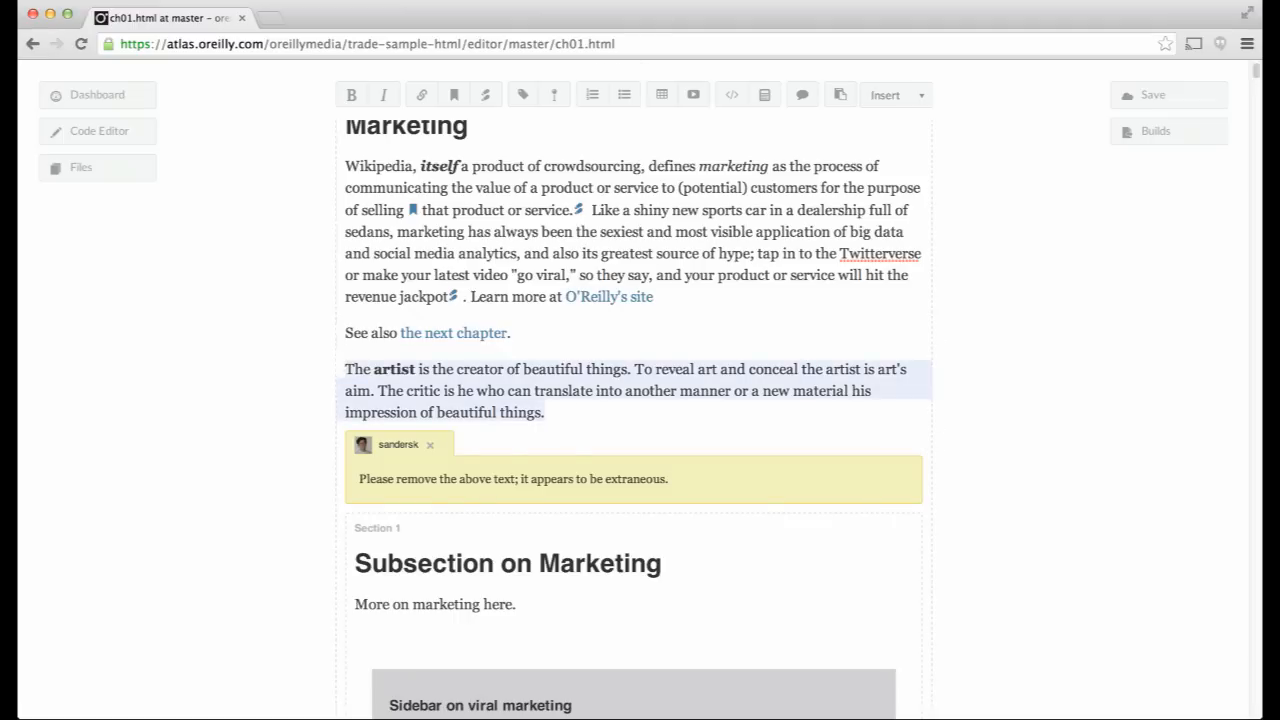
key("BackSpace")
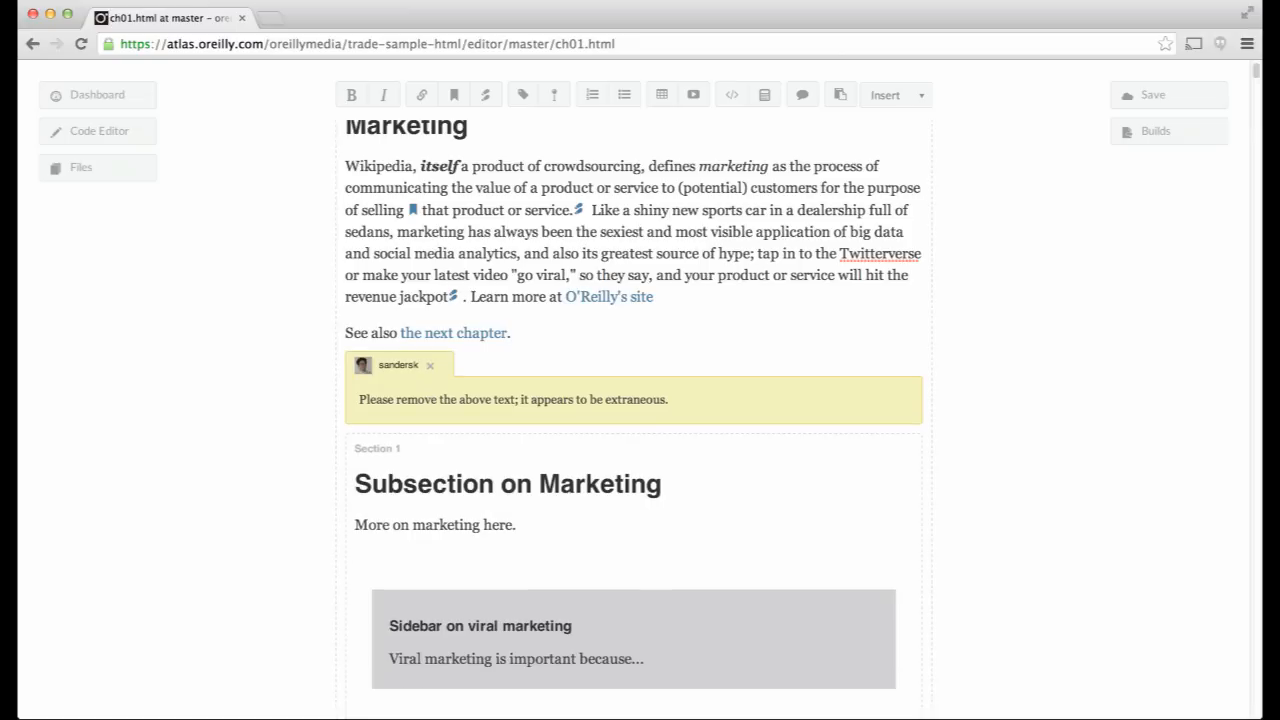
left_click(431, 366)
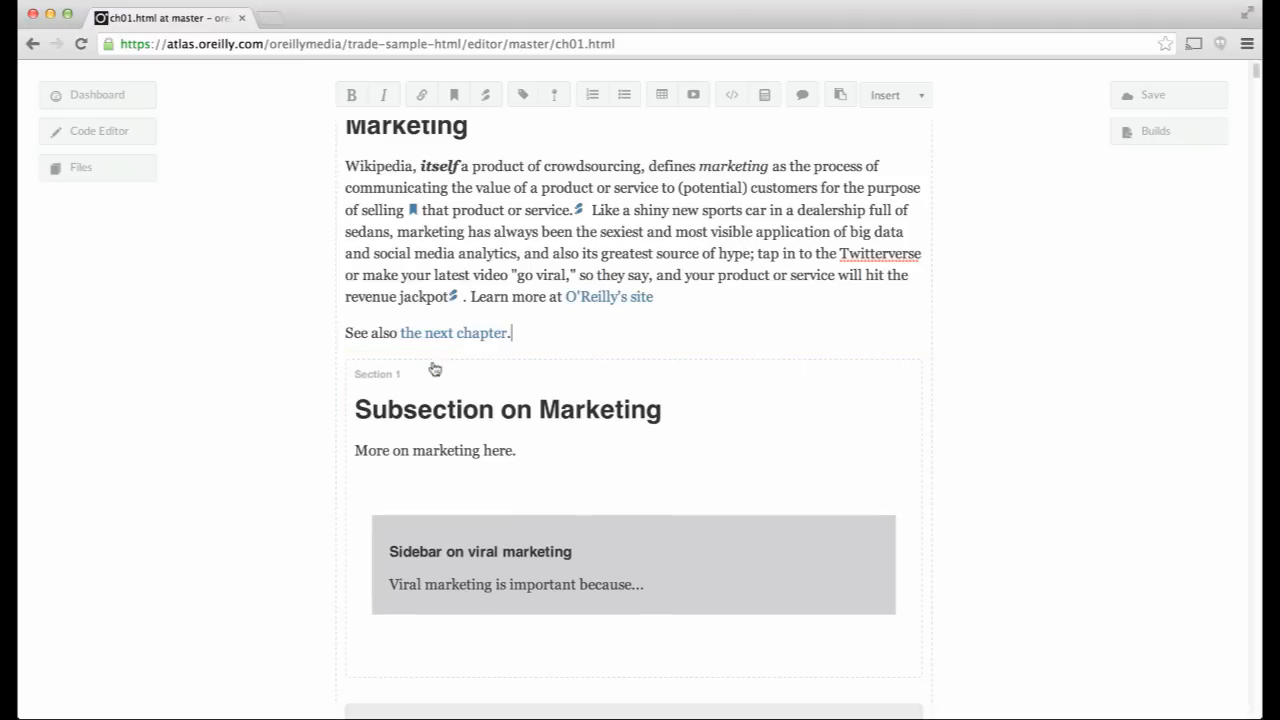
scroll(434, 369, "up", 1)
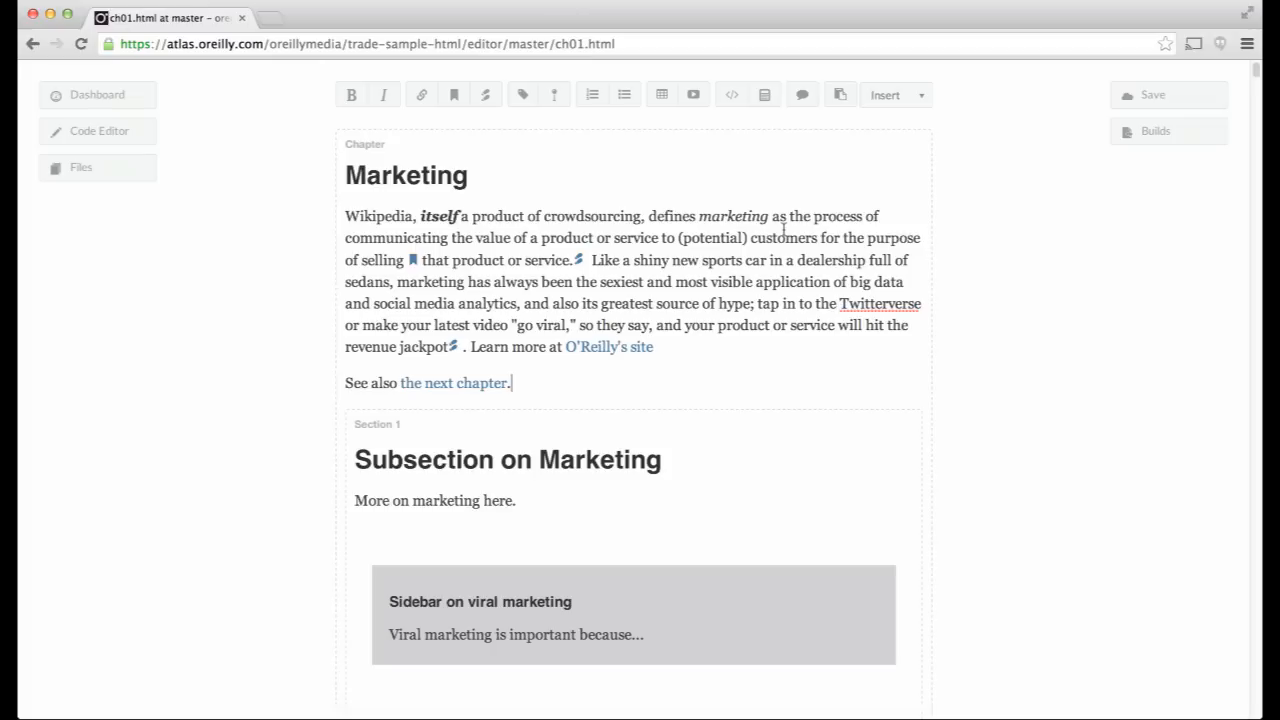
- In the Code Editor, append 'and MORE MORKETING' after 'Marketing' in the line-2 h1 heading
left_click(145, 132)
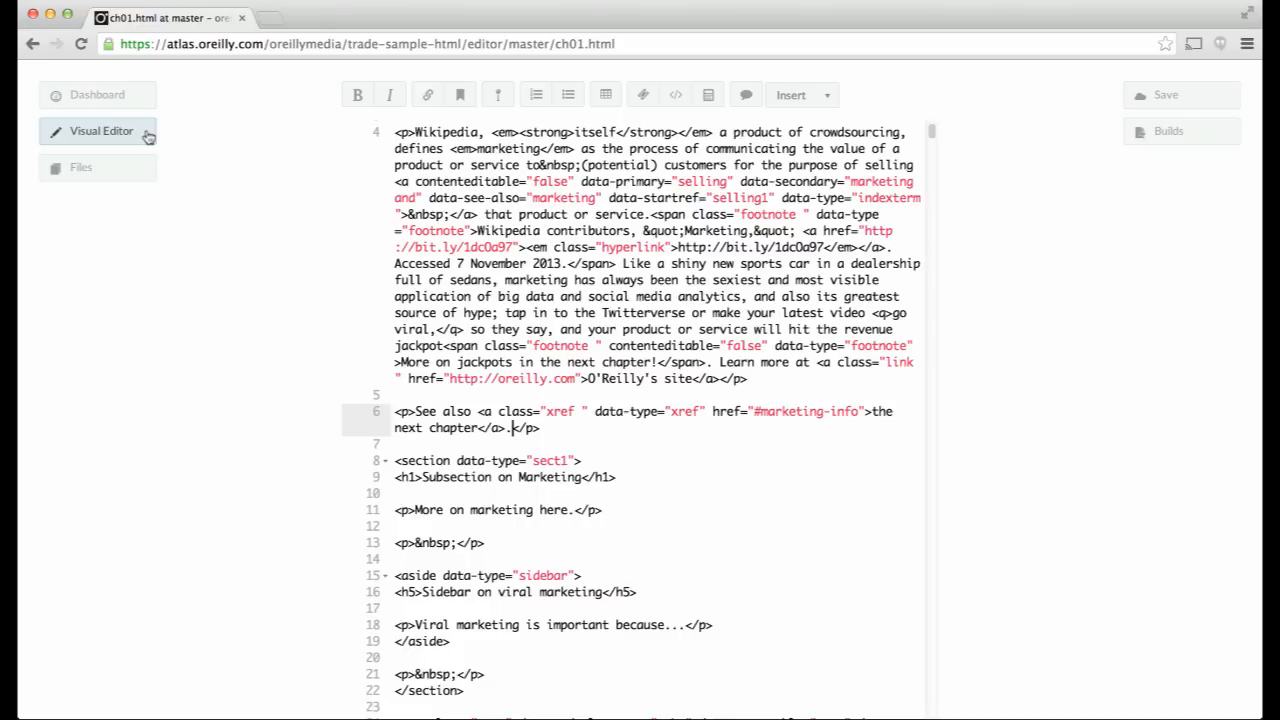
scroll(648, 252, "up", 1)
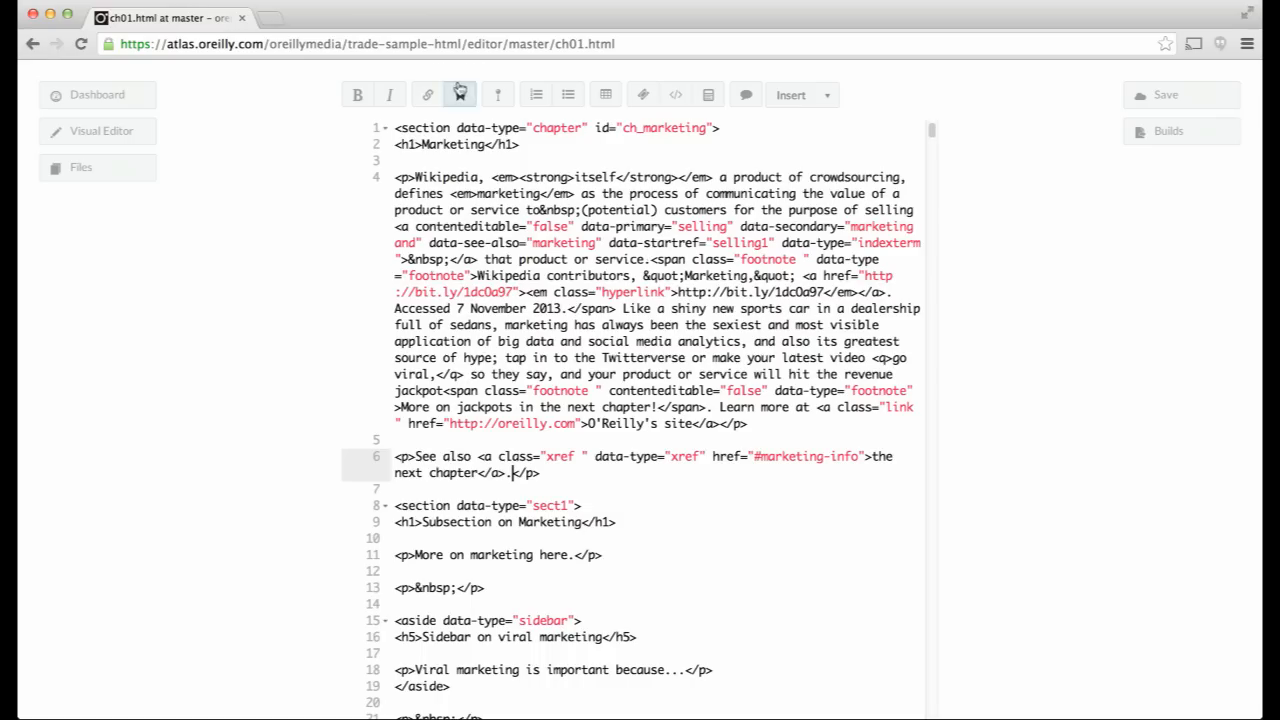
double_click(449, 144)
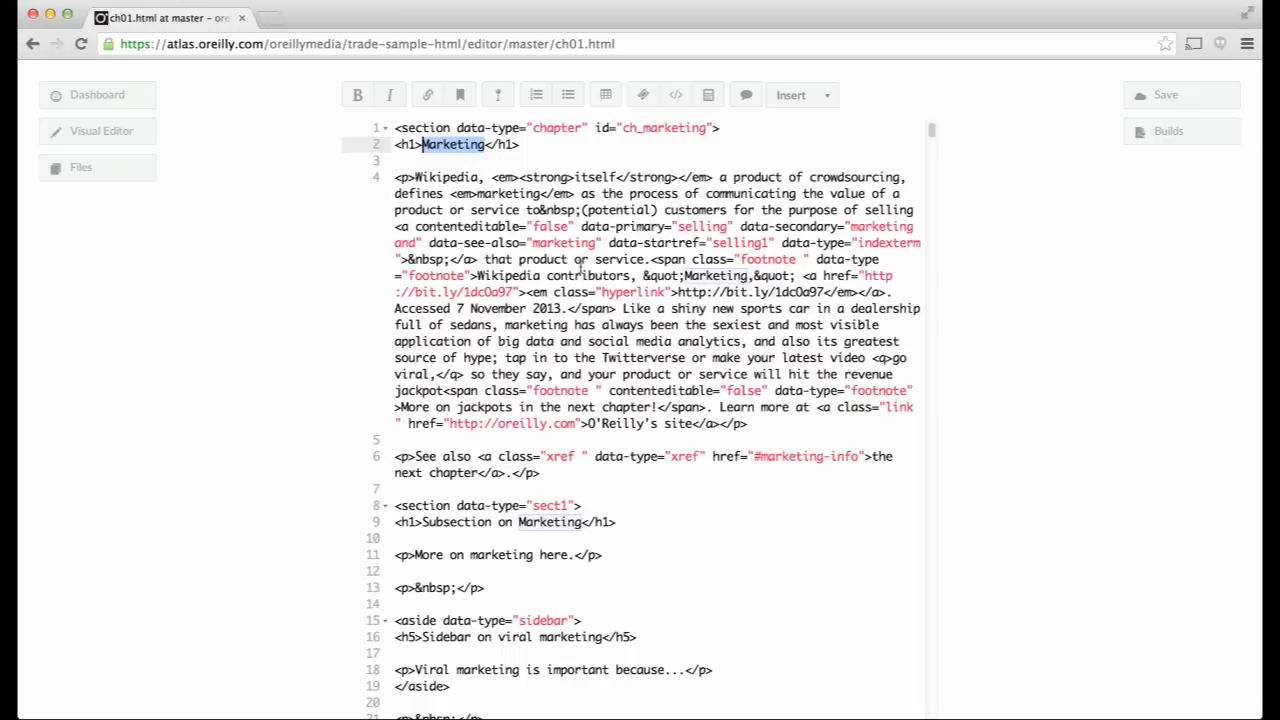
key("Right")
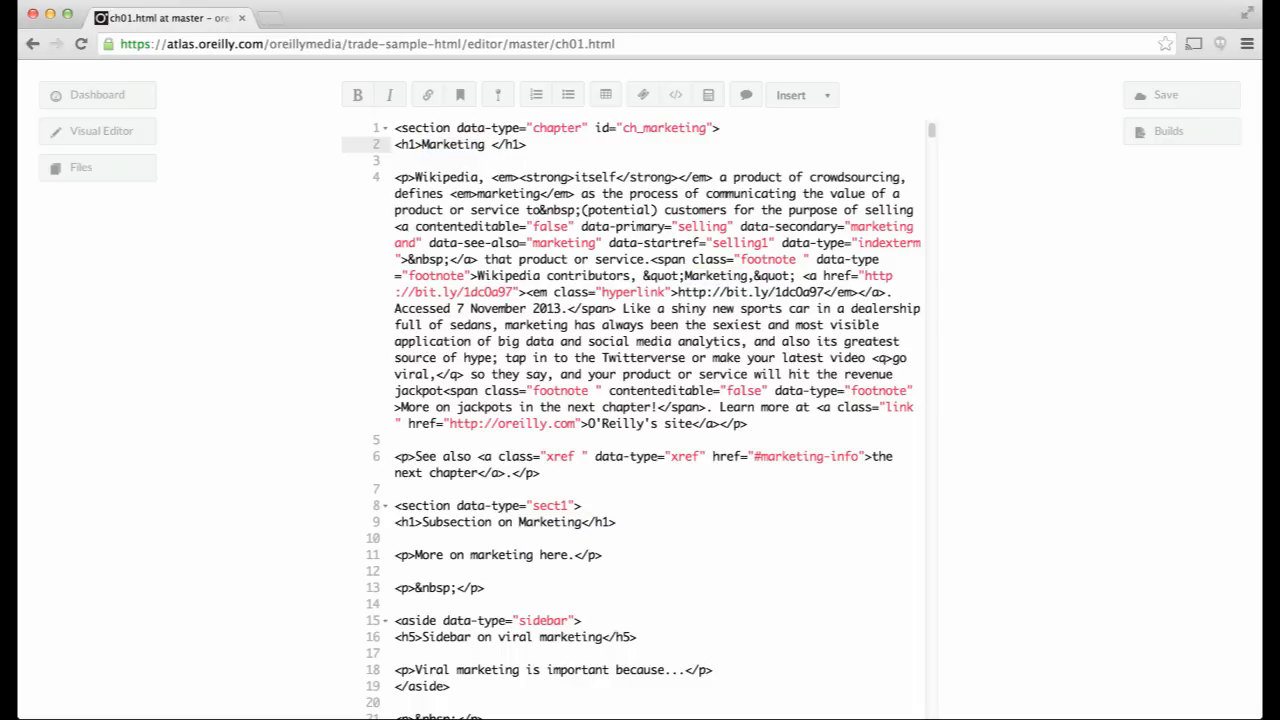
type("and MORE MO")
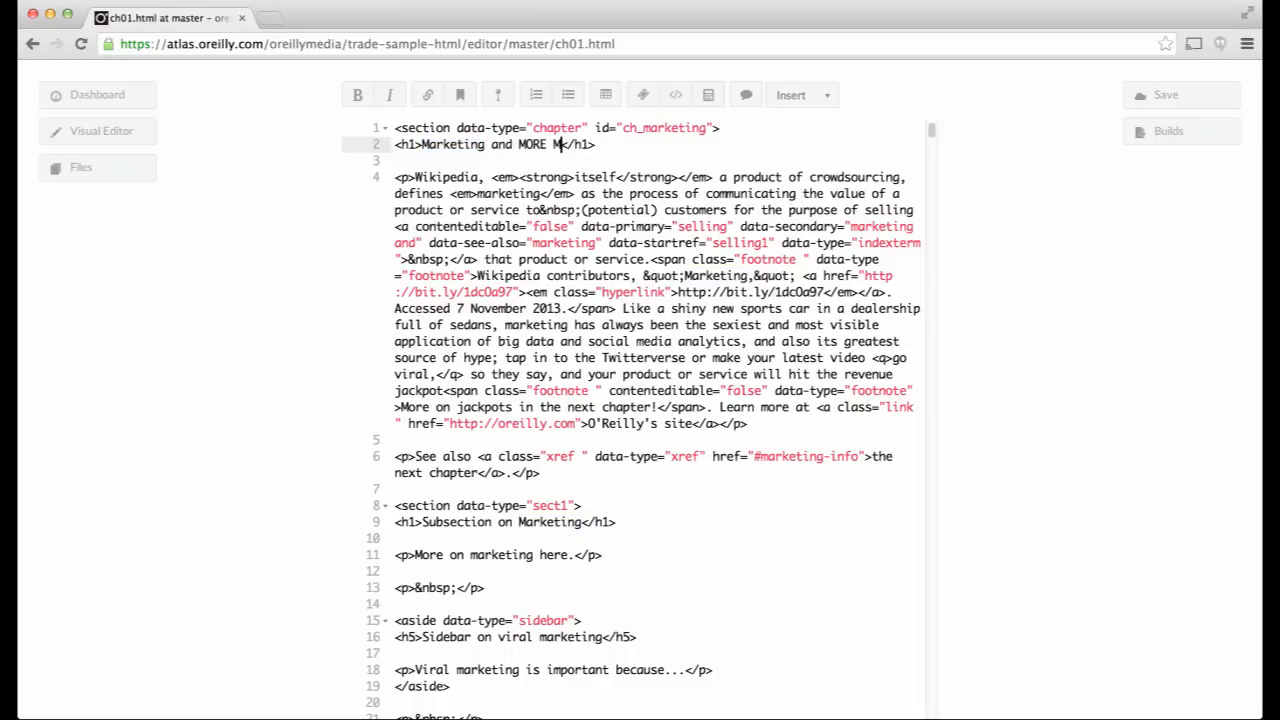
type("RKETING")
- In the Visual Editor, delete the added words so the heading reads 'Marketing', checking it in the source
left_click(132, 133)
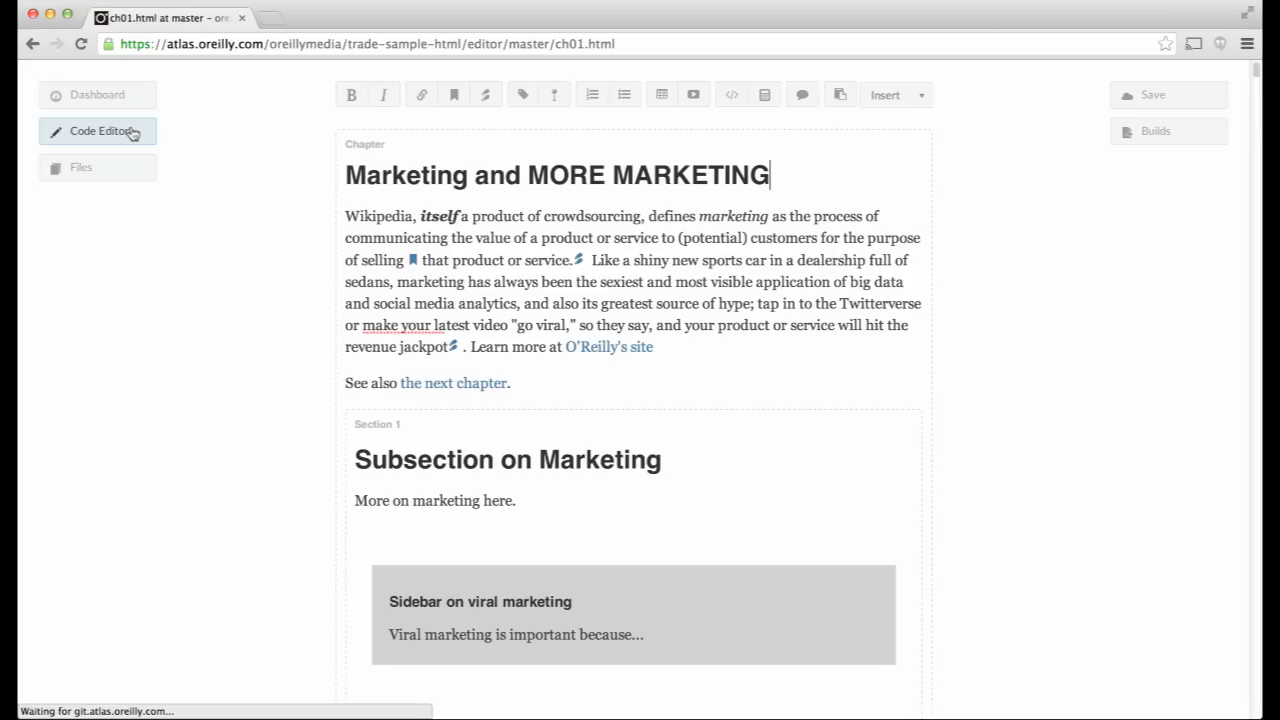
left_click_drag(770, 176, 530, 178)
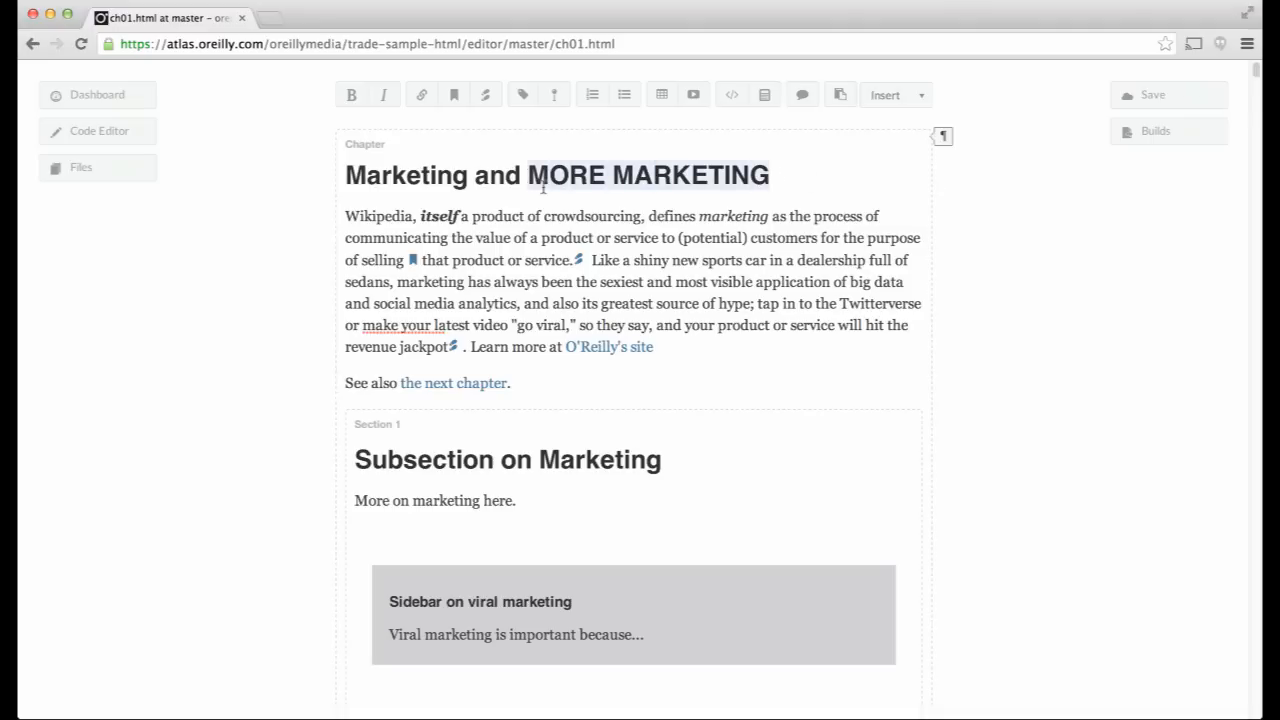
key("BackSpace")
key("BackSpace")
key("BackSpace")
key("BackSpace")
key("BackSpace")
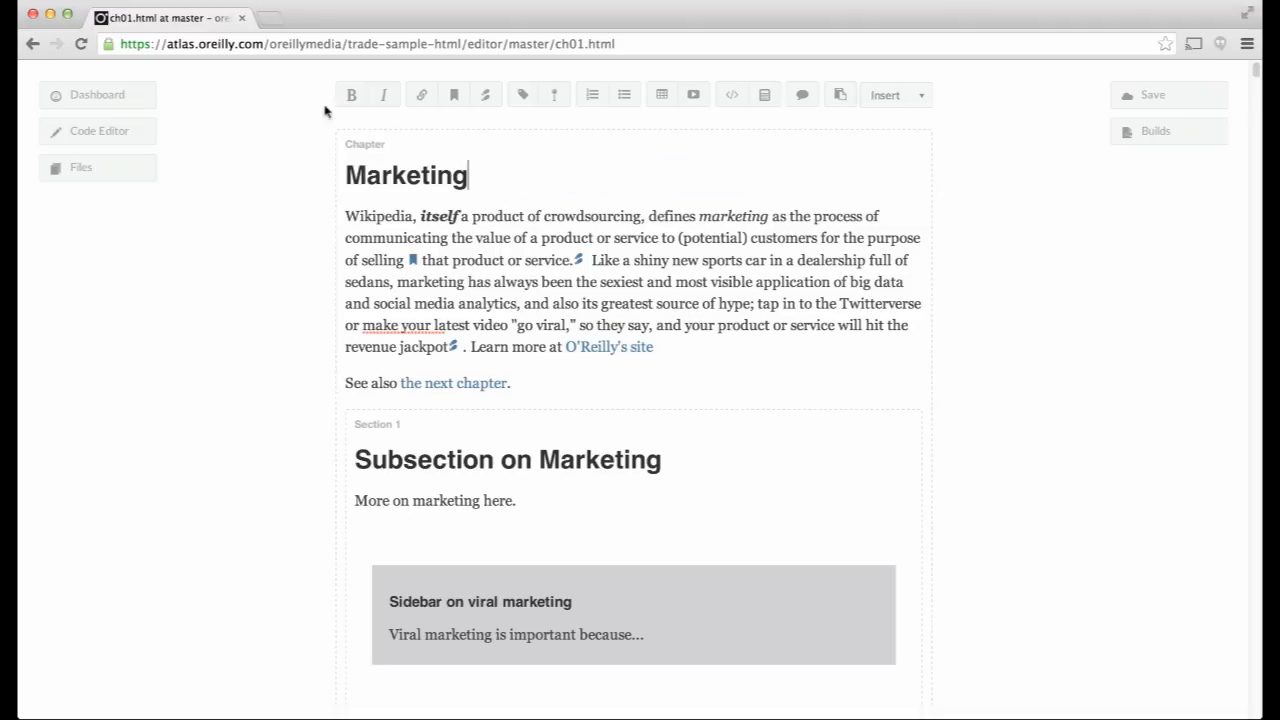
left_click(139, 134)
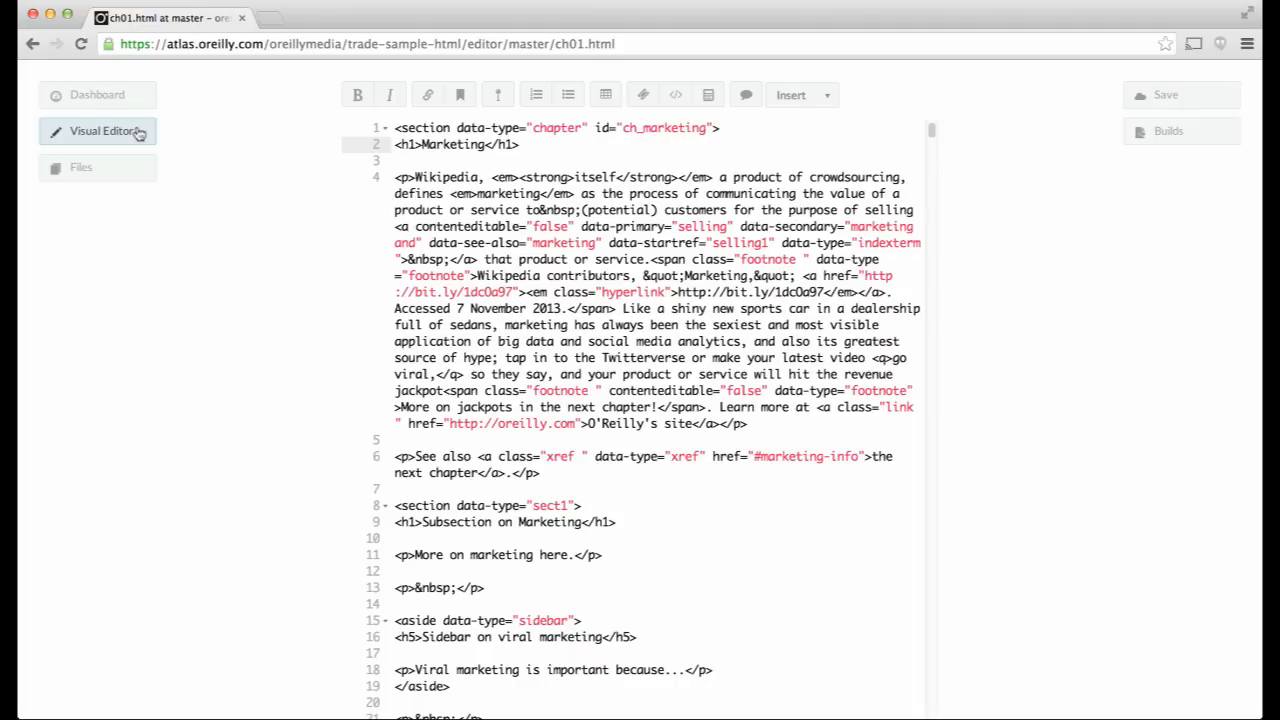
left_click(139, 133)
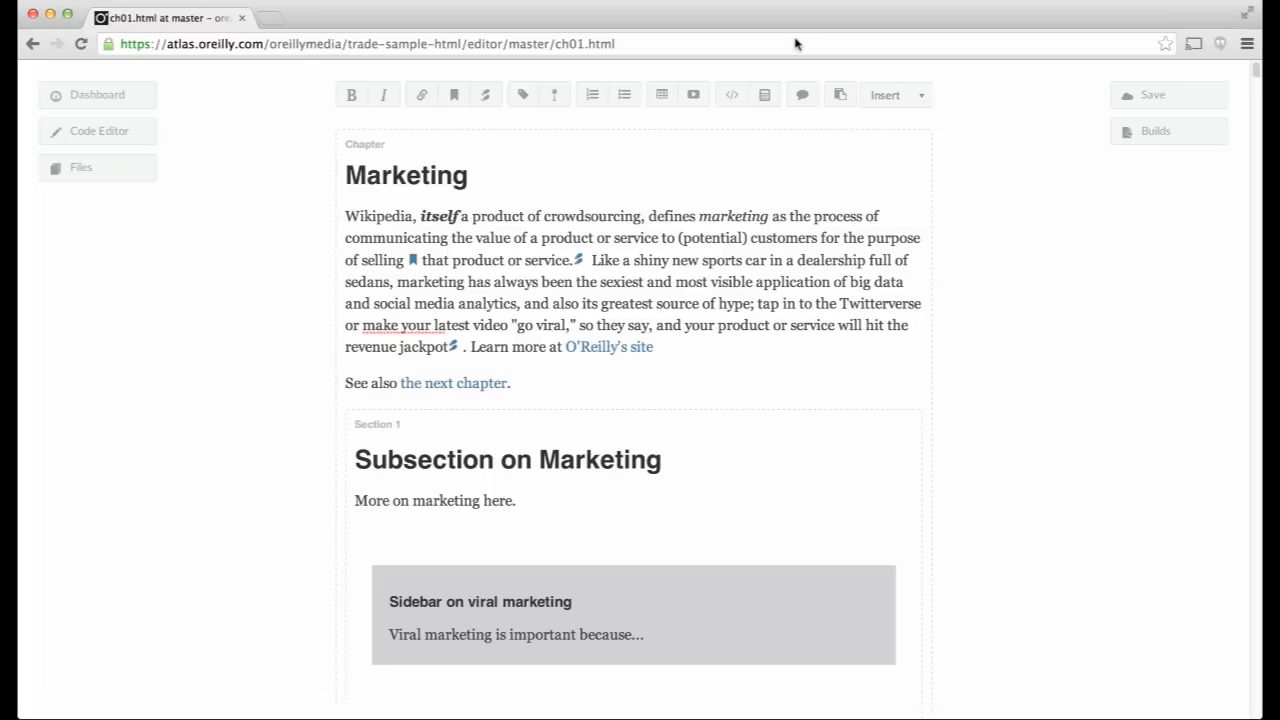